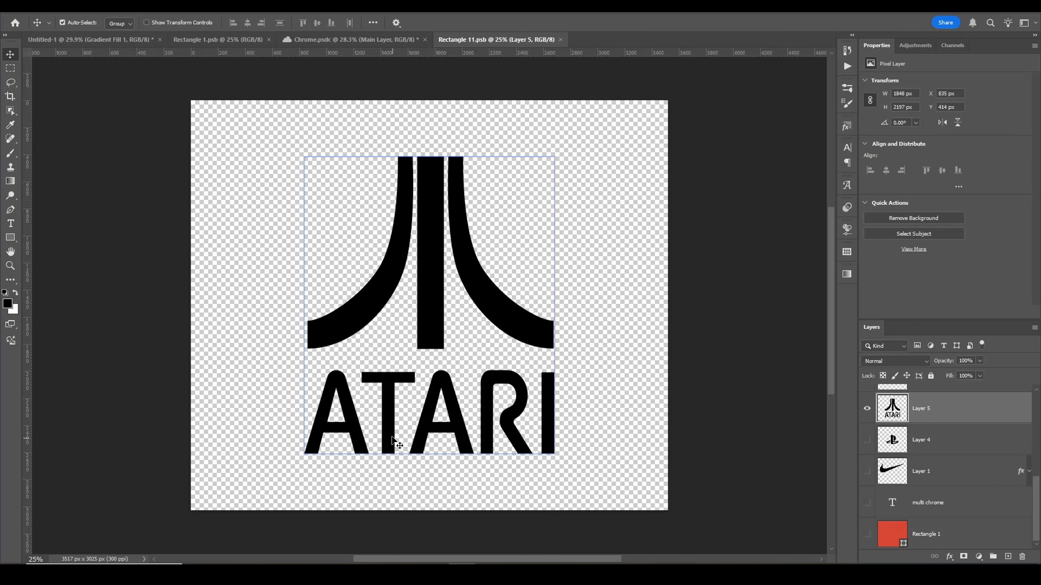
# Step: Switch to the Chrome document and open the Main Layer's layer style to view its Bevel & Emboss and Contour settings
pyautogui.click(352, 39)
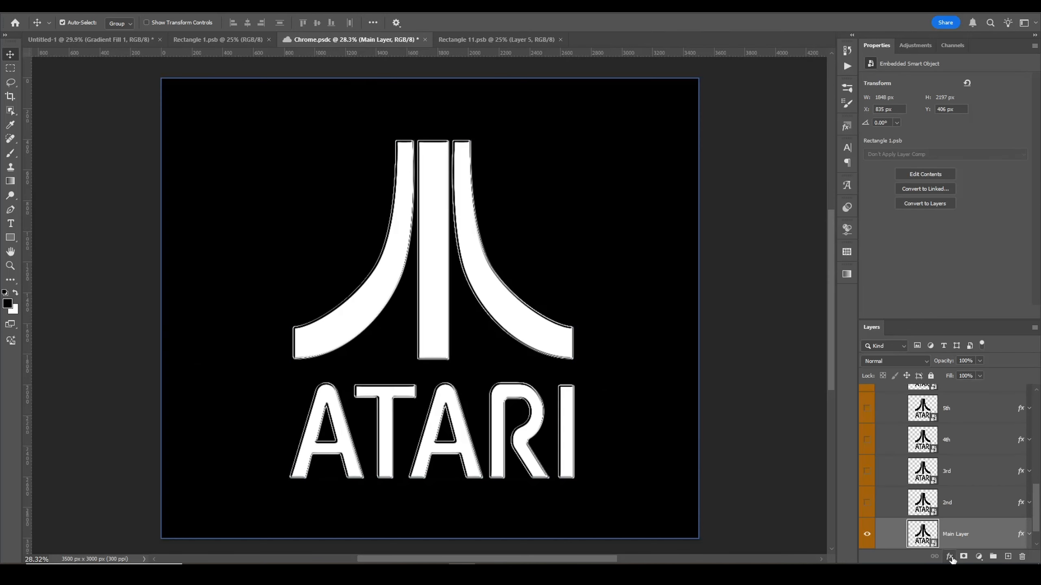
pyautogui.click(950, 556)
pyautogui.click(968, 468)
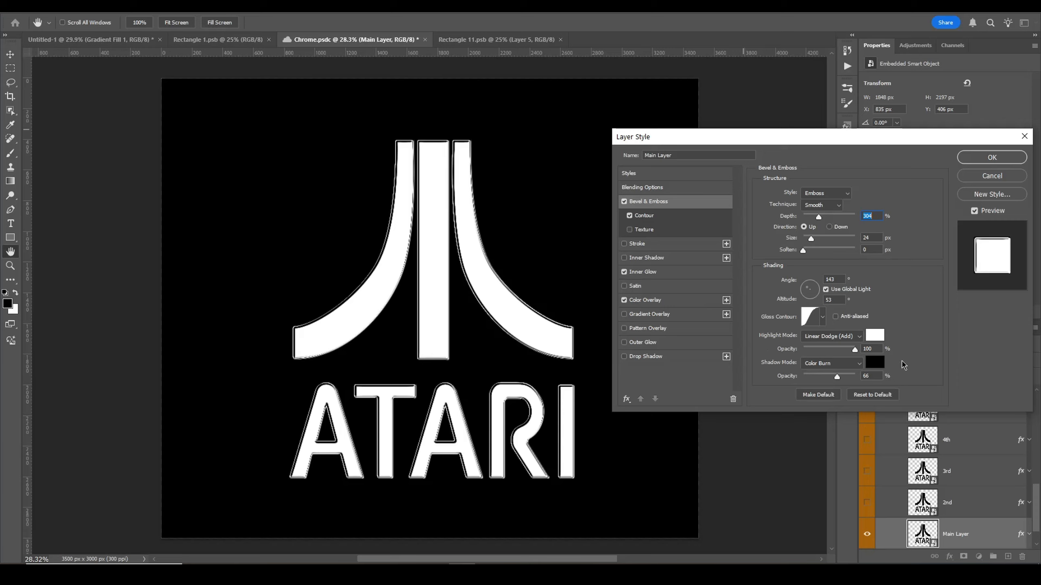
pyautogui.click(668, 215)
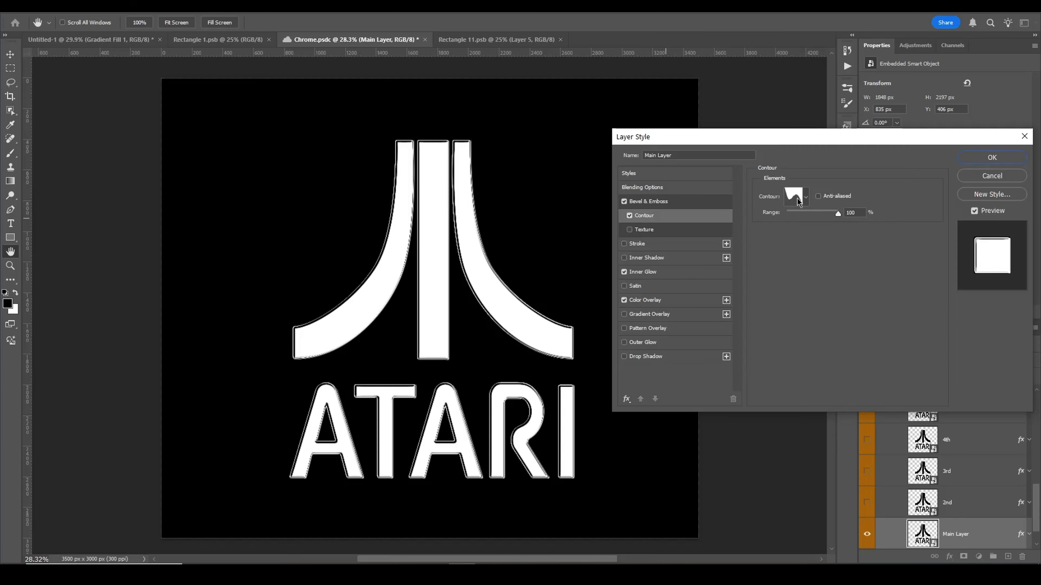
# Step: Toggle the Main Layer's Inner Glow and Color Overlay effects off and on to compare their contribution
pyautogui.click(661, 274)
pyautogui.click(624, 273)
pyautogui.click(624, 272)
pyautogui.click(624, 272)
pyautogui.click(624, 272)
pyautogui.click(625, 300)
pyautogui.click(624, 300)
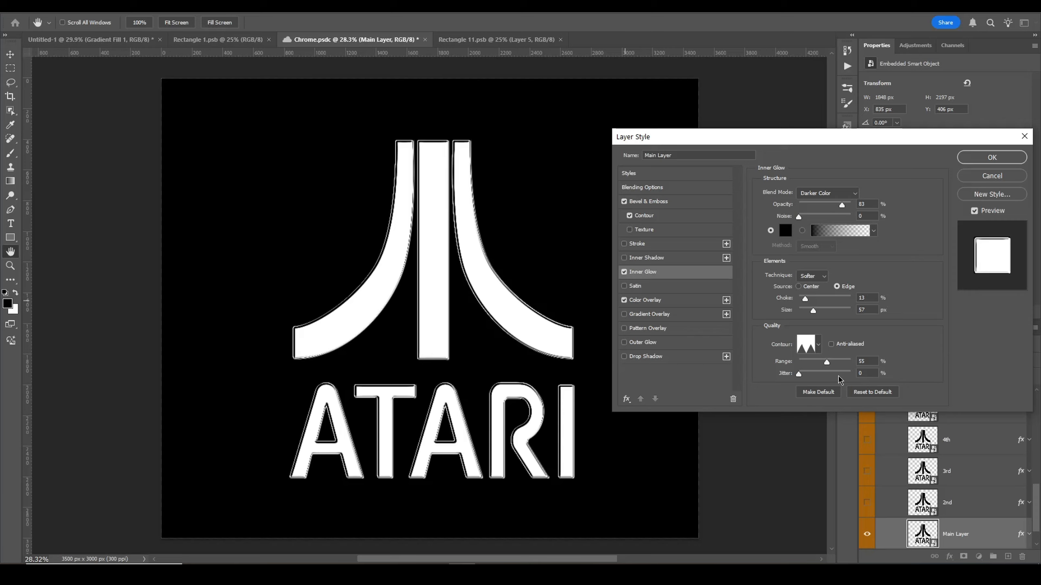
# Step: Inspect the Main Layer's Color Overlay colour and Bevel & Emboss contour settings, then close the dialog
pyautogui.click(672, 305)
pyautogui.click(876, 195)
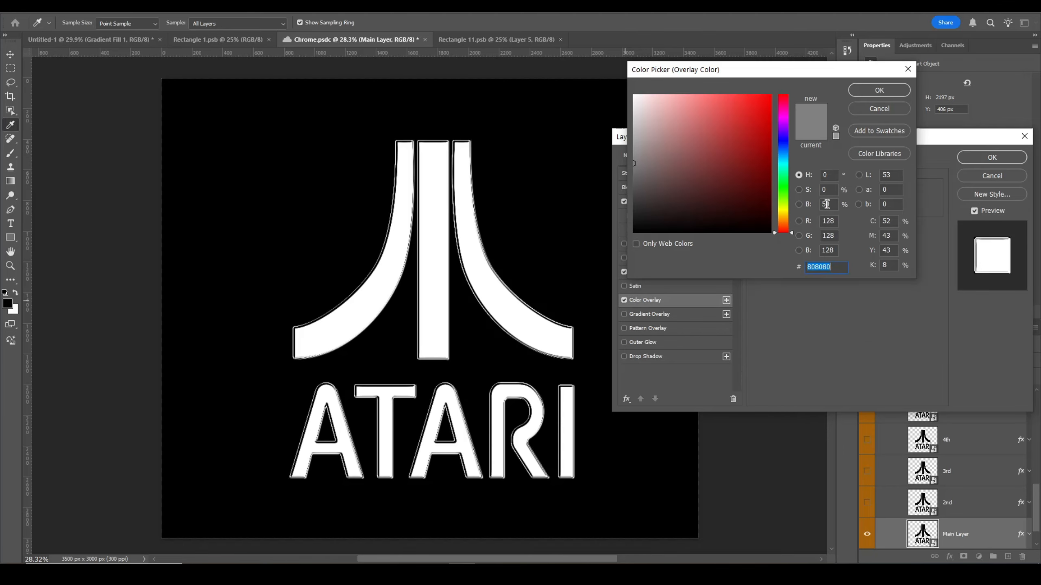
pyautogui.click(879, 90)
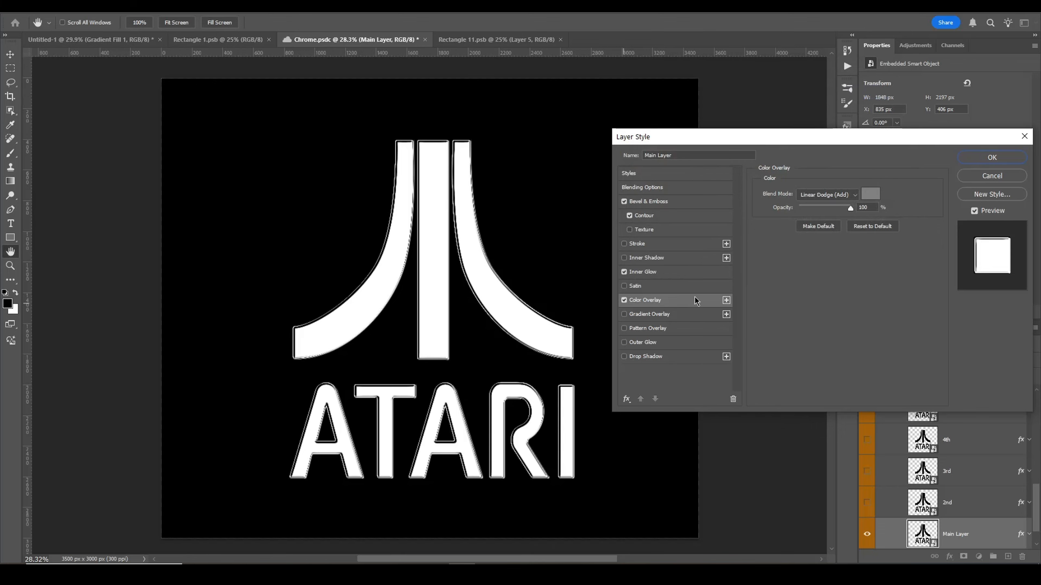
pyautogui.click(638, 207)
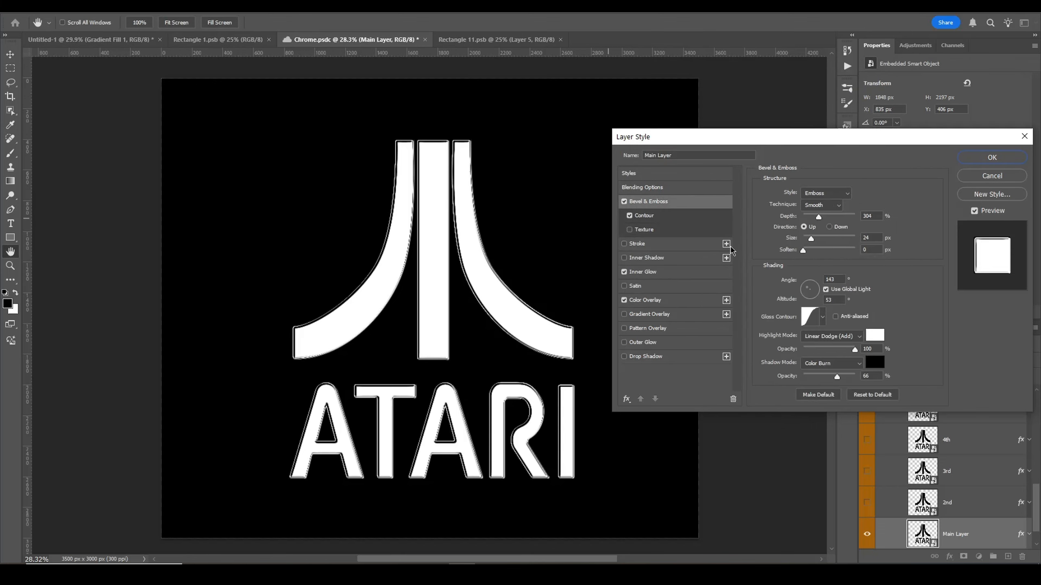
pyautogui.click(702, 216)
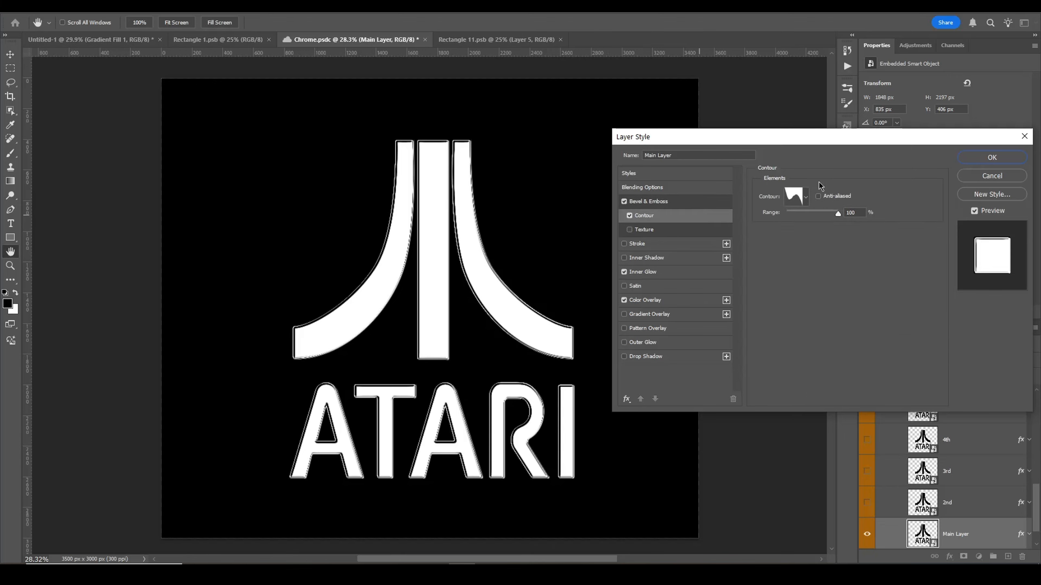
pyautogui.click(990, 158)
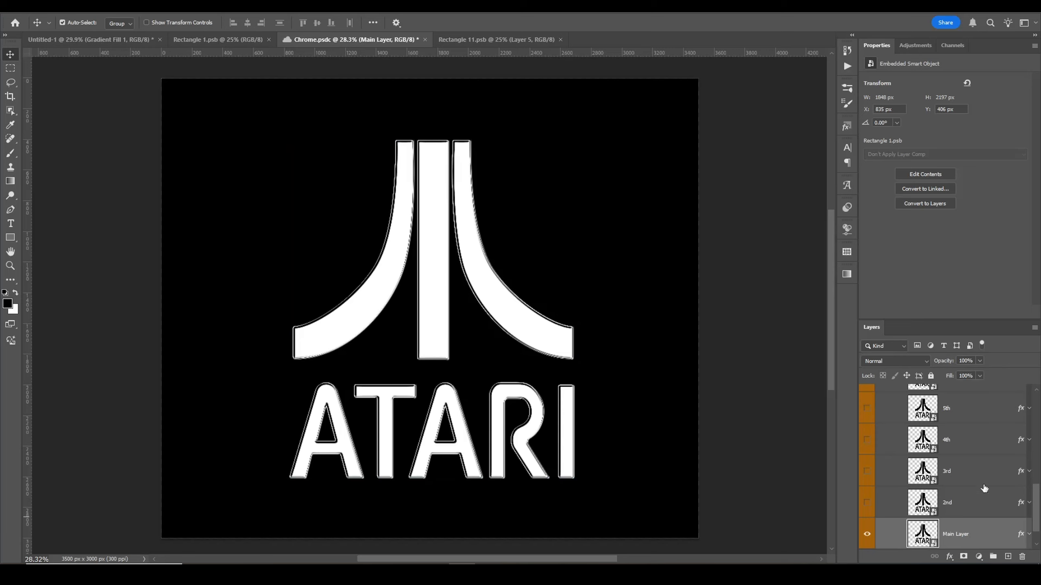
# Step: Make the 2nd layer visible in the layer stack
pyautogui.click(867, 502)
pyautogui.click(867, 504)
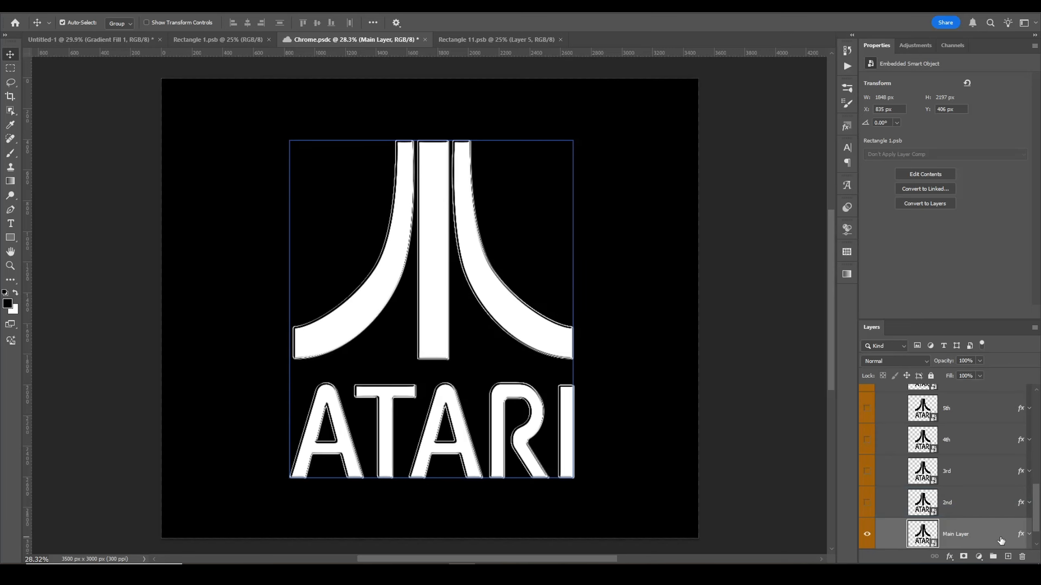
pyautogui.scroll(3, 976, 532)
pyautogui.scroll(-1, 977, 532)
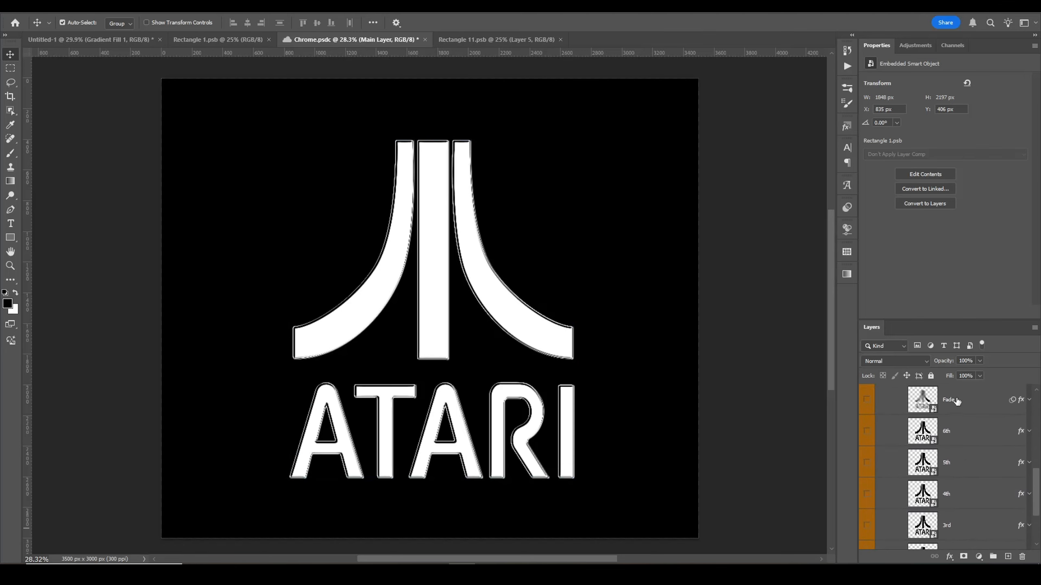
pyautogui.scroll(-1, 959, 448)
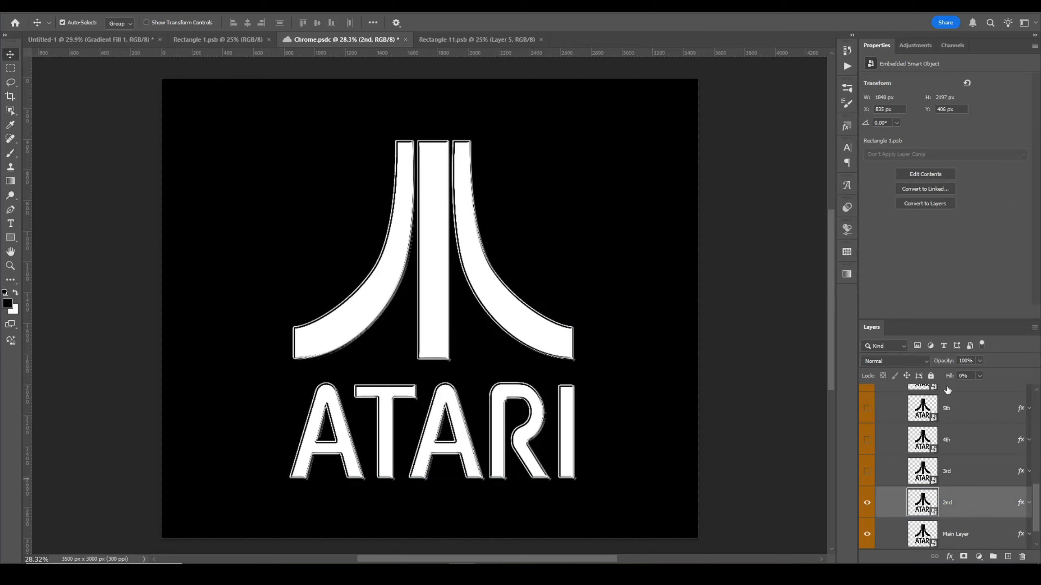
# Step: Preview the 2nd layer's fill raised to 99% before returning it to 0%
pyautogui.click(980, 376)
pyautogui.moveTo(978, 388); pyautogui.dragTo(1030, 388)
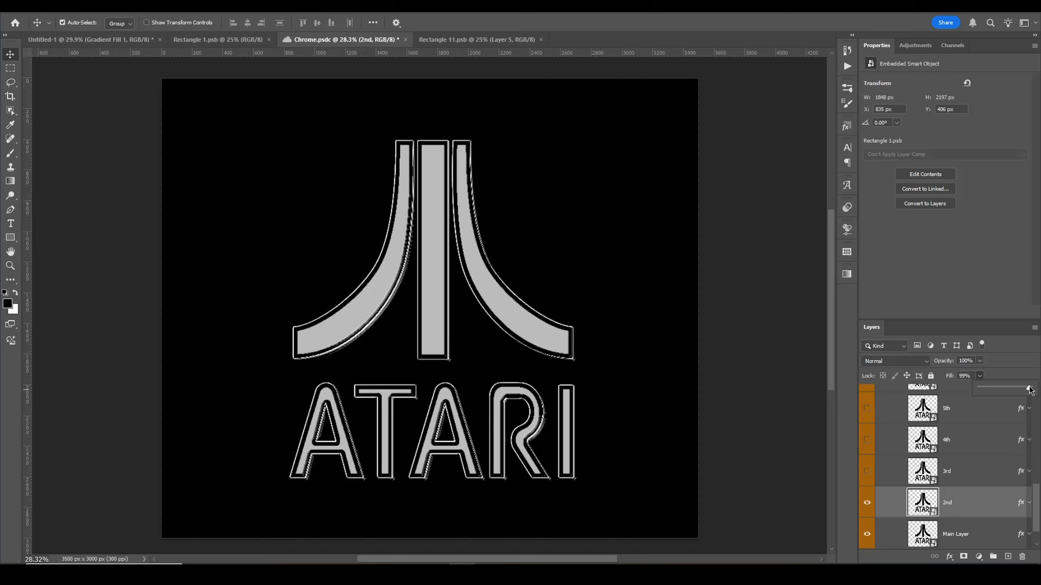
pyautogui.moveTo(1030, 389); pyautogui.dragTo(979, 388)
# Step: Open the 2nd layer's layer style and review its Bevel & Emboss, Contour and Stroke settings, then close it
pyautogui.click(868, 502)
pyautogui.click(868, 502)
pyautogui.click(868, 501)
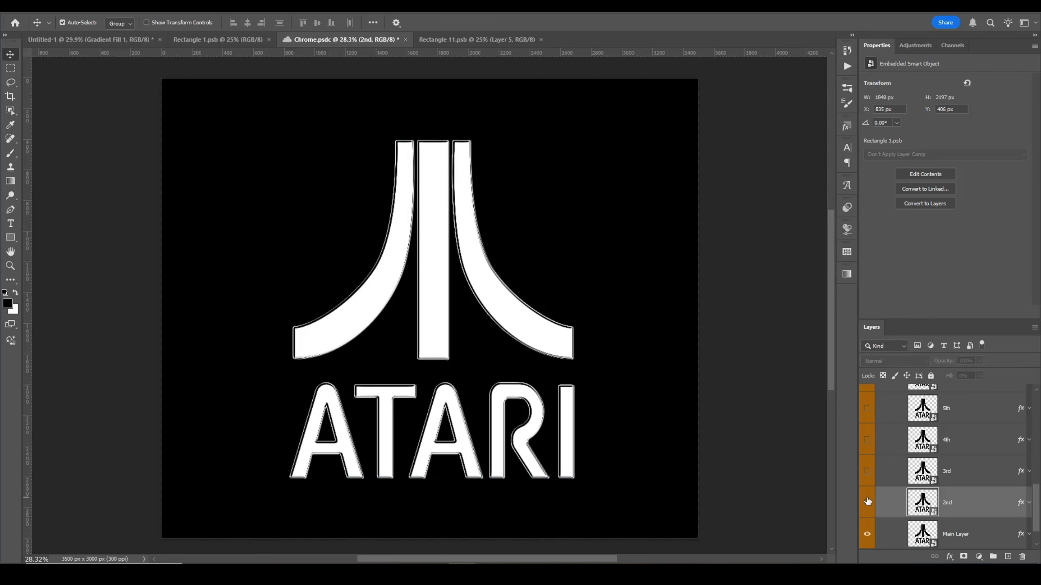
pyautogui.click(868, 502)
pyautogui.doubleClick(987, 503)
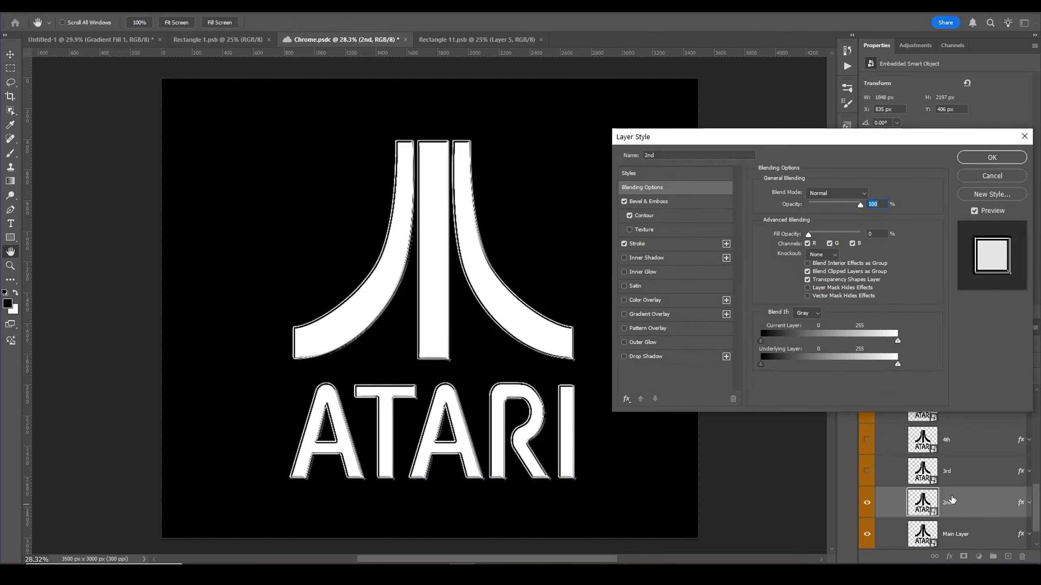
pyautogui.click(681, 202)
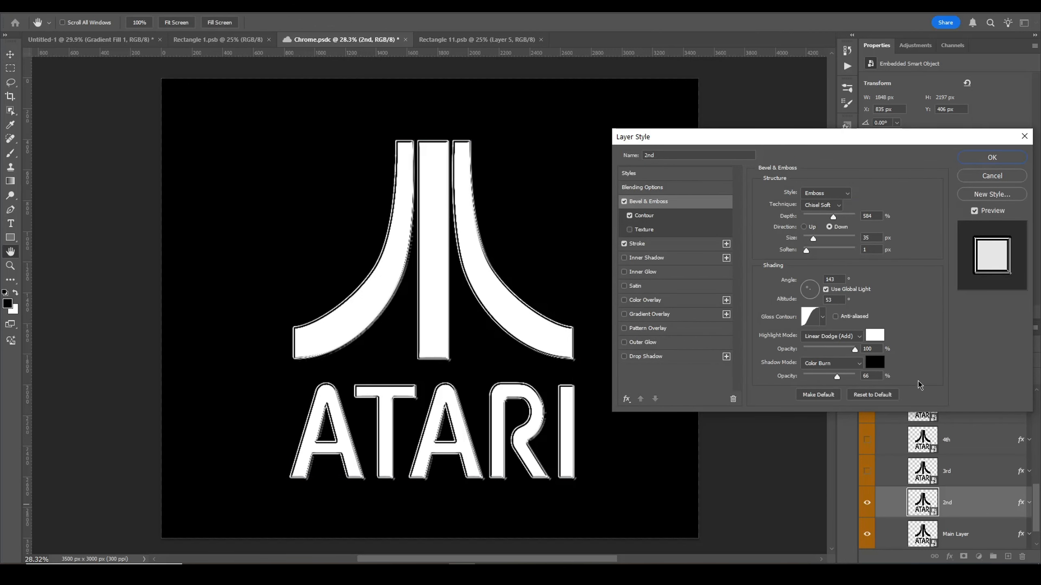
pyautogui.click(680, 216)
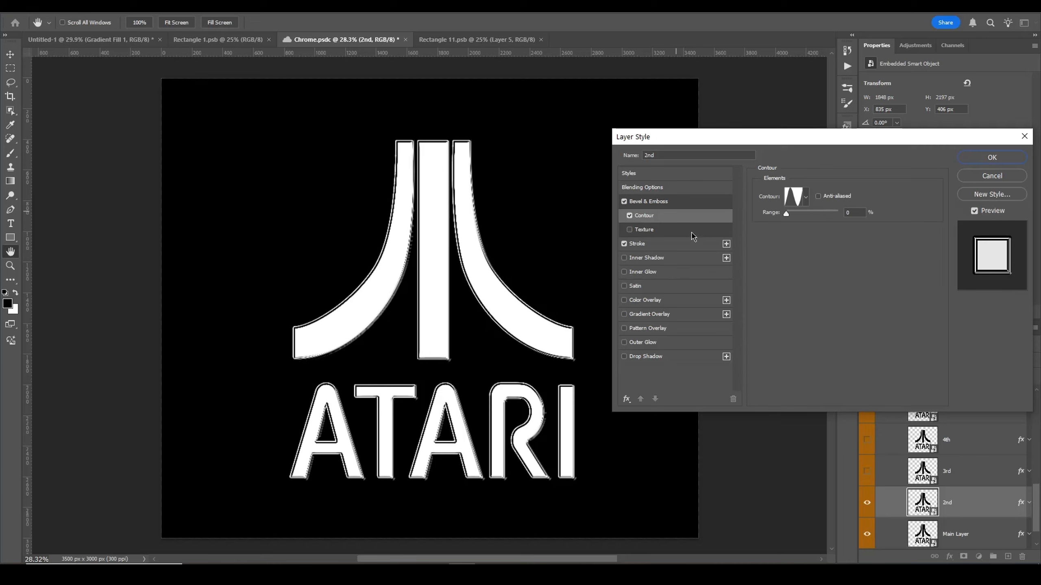
pyautogui.click(630, 216)
pyautogui.click(629, 215)
pyautogui.click(630, 216)
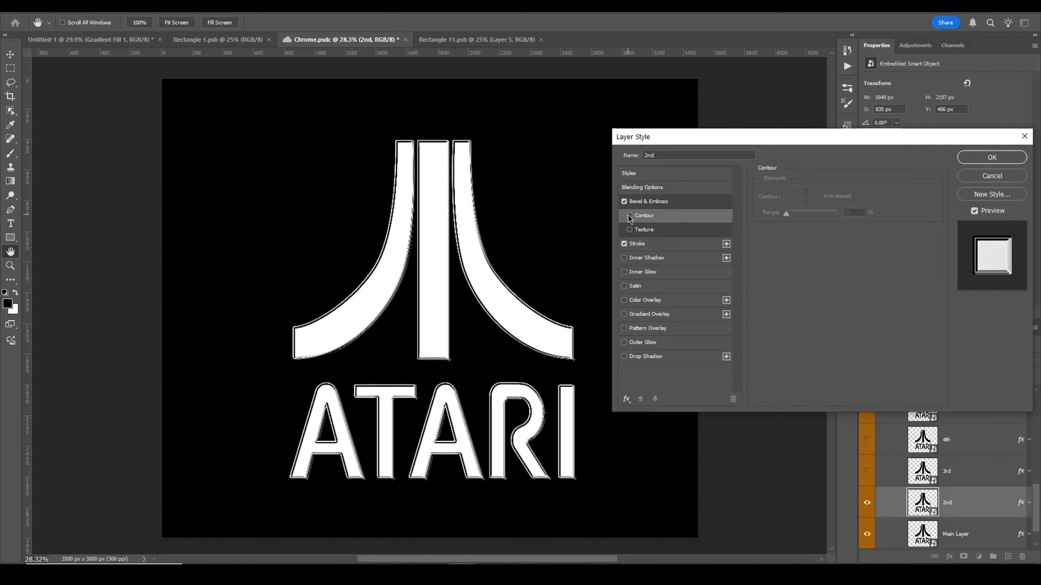
pyautogui.click(629, 216)
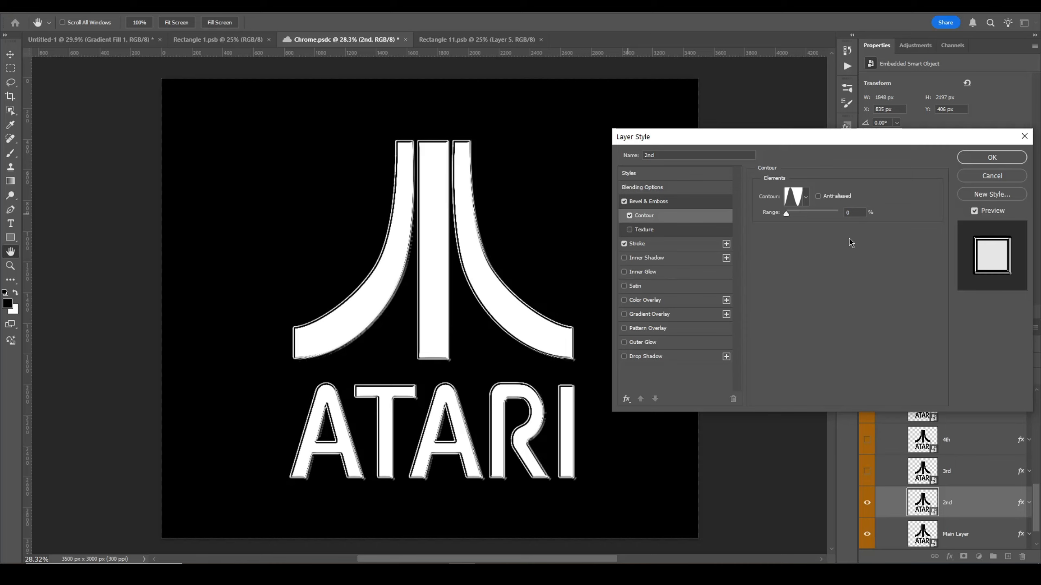
pyautogui.click(685, 246)
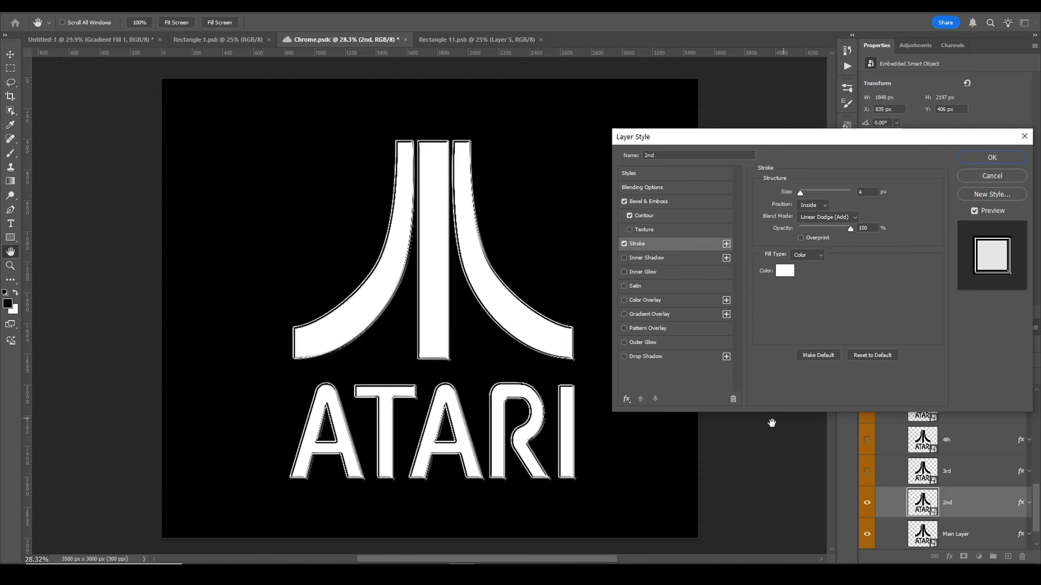
pyautogui.click(993, 159)
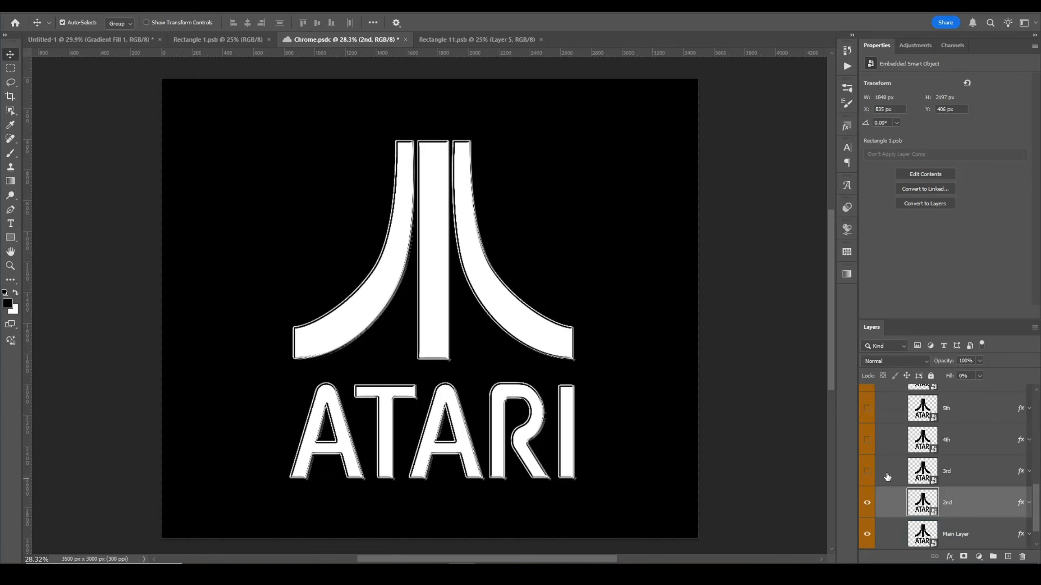
# Step: Show and select the 3rd layer, then inspect its Bevel & Emboss gloss contour, highlight colour and shadow colour
pyautogui.click(868, 473)
pyautogui.click(961, 470)
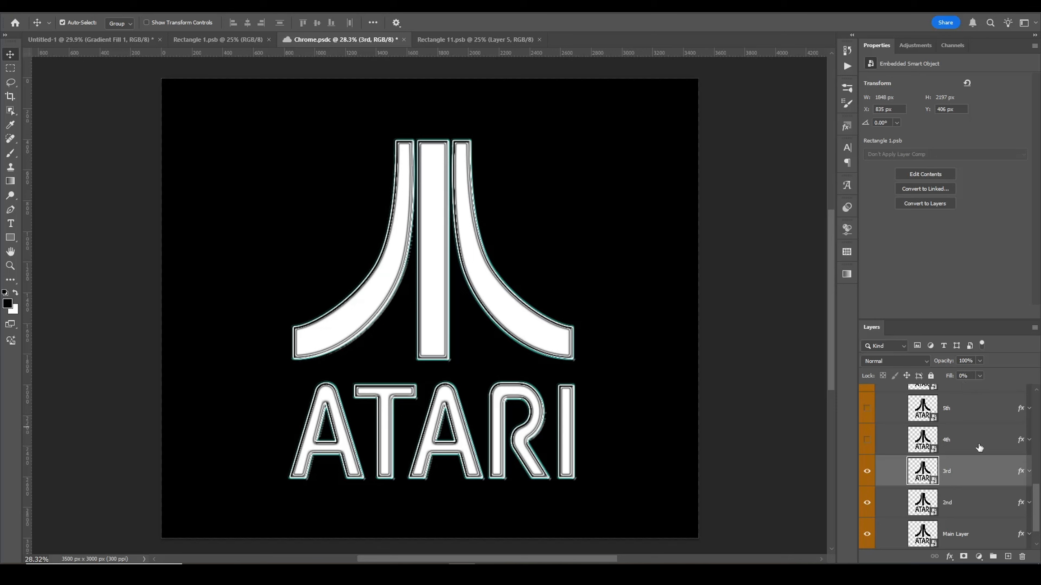
pyautogui.doubleClick(980, 471)
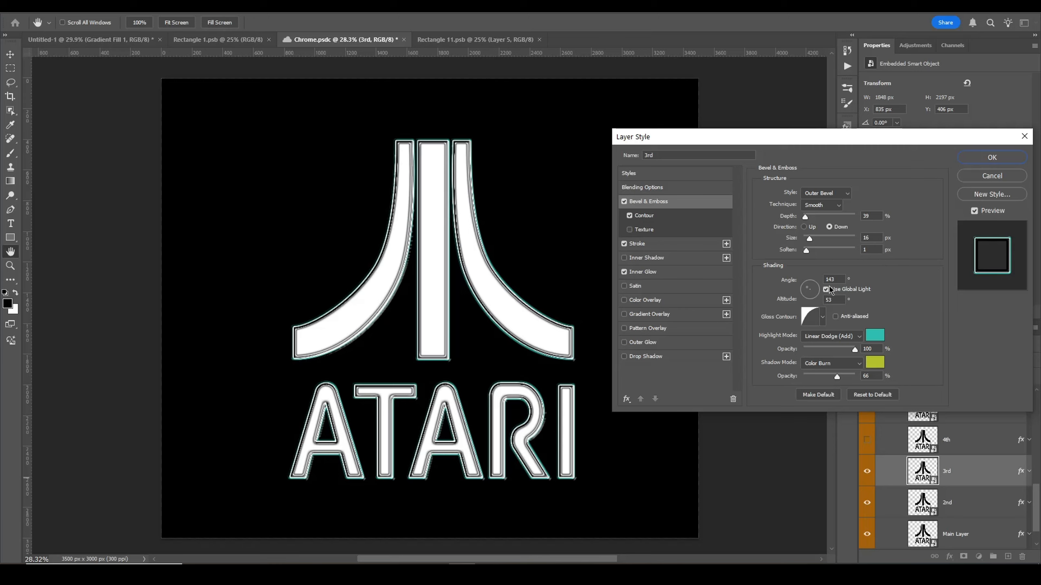
pyautogui.click(823, 319)
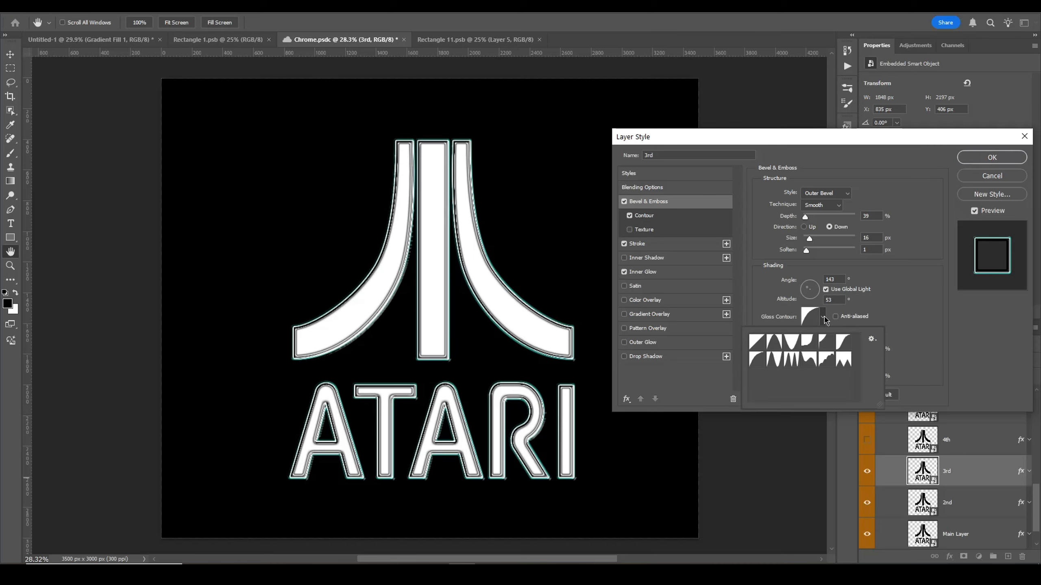
pyautogui.click(936, 324)
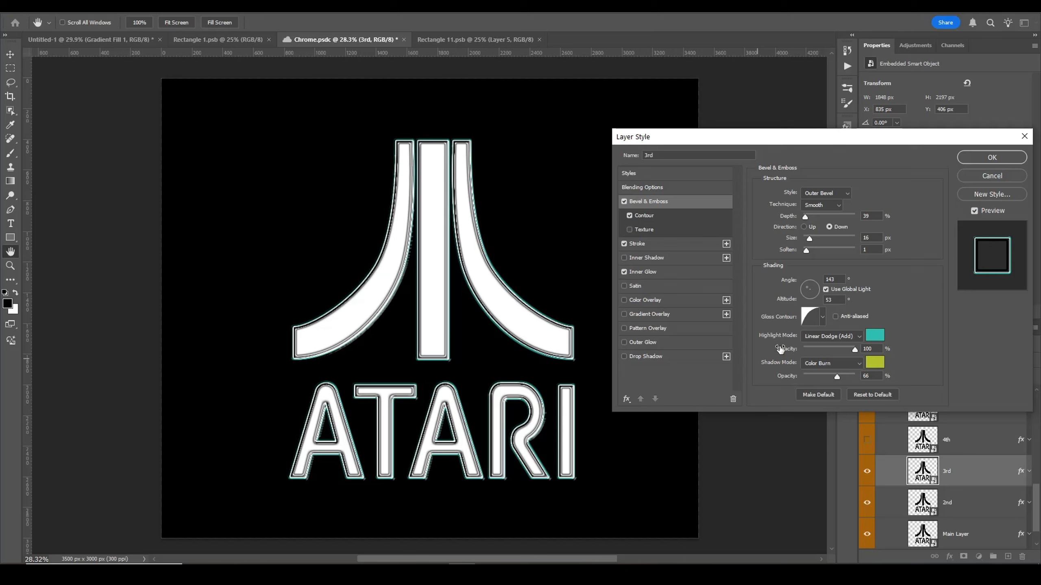
pyautogui.click(875, 336)
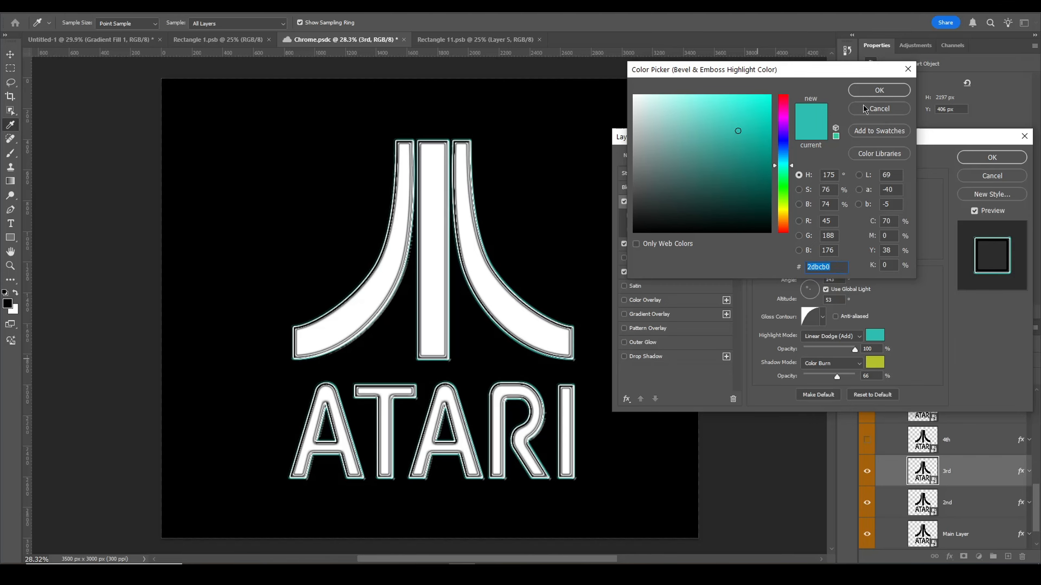
pyautogui.click(873, 91)
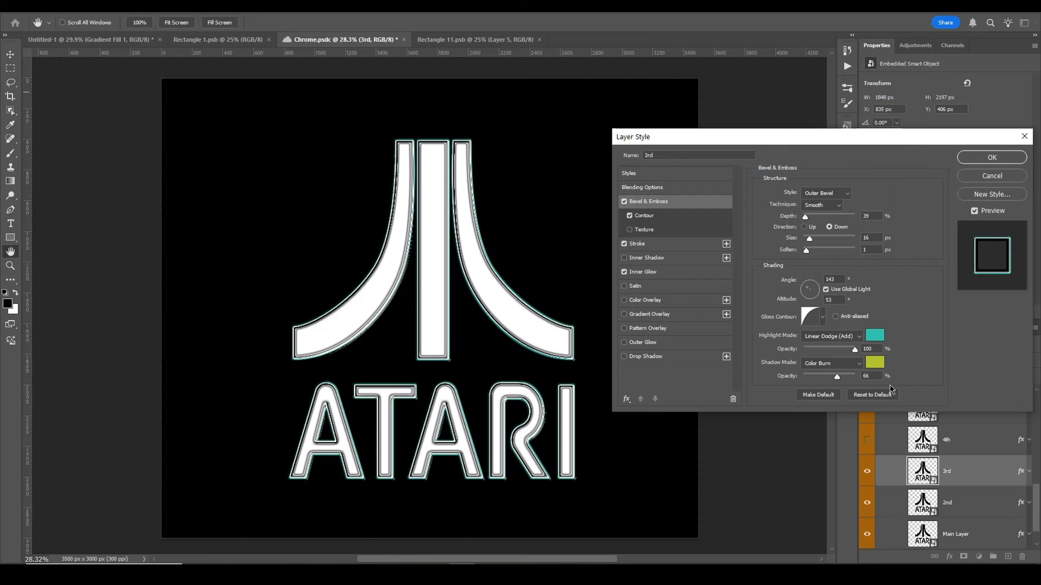
pyautogui.click(875, 362)
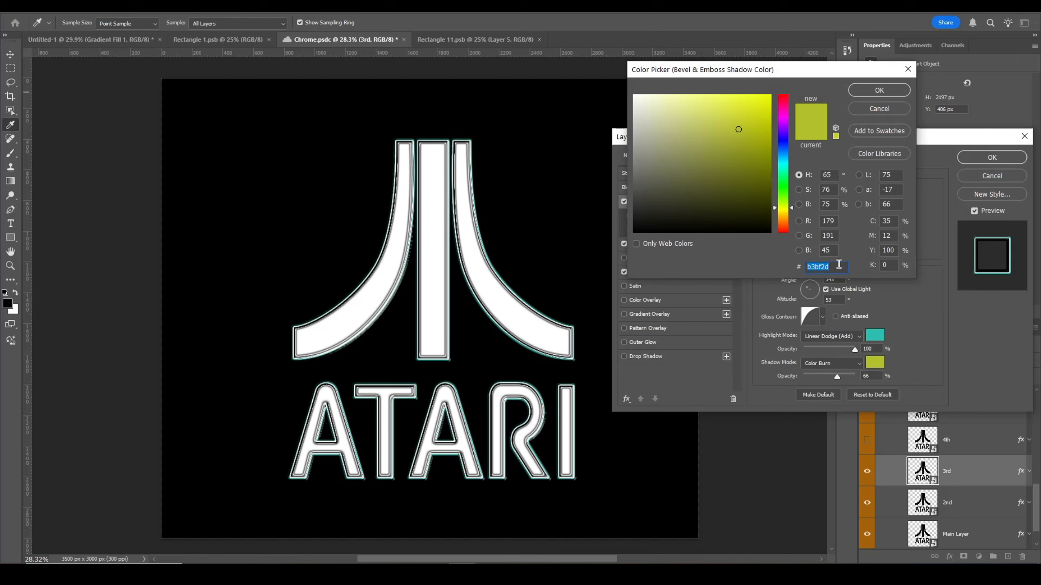
pyautogui.click(873, 93)
# Step: Toggle the 3rd layer's Stroke effect off and on to compare its effect
pyautogui.click(623, 245)
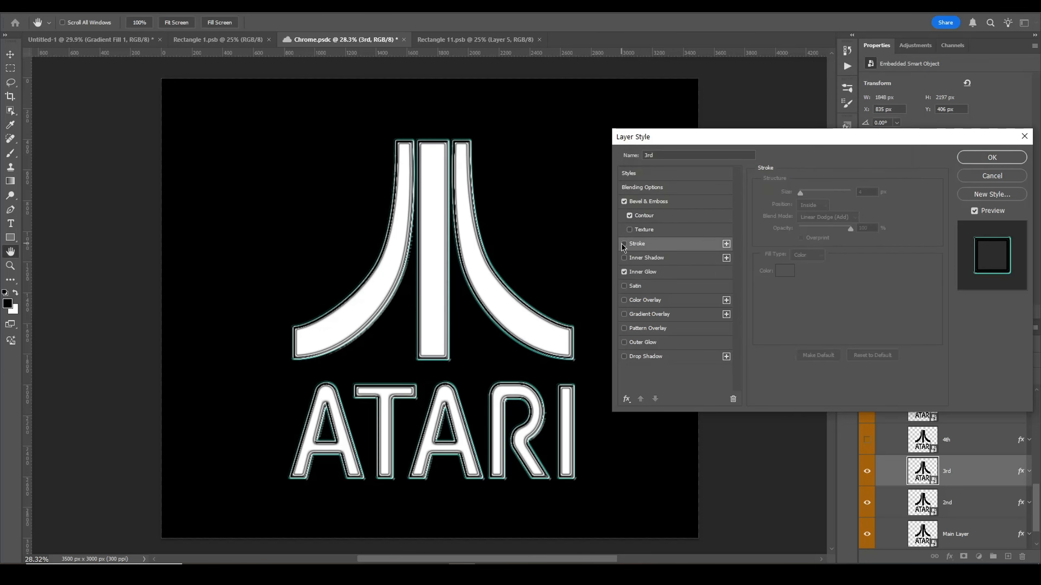
pyautogui.click(623, 244)
pyautogui.click(623, 245)
pyautogui.click(622, 245)
pyautogui.click(622, 245)
pyautogui.click(623, 245)
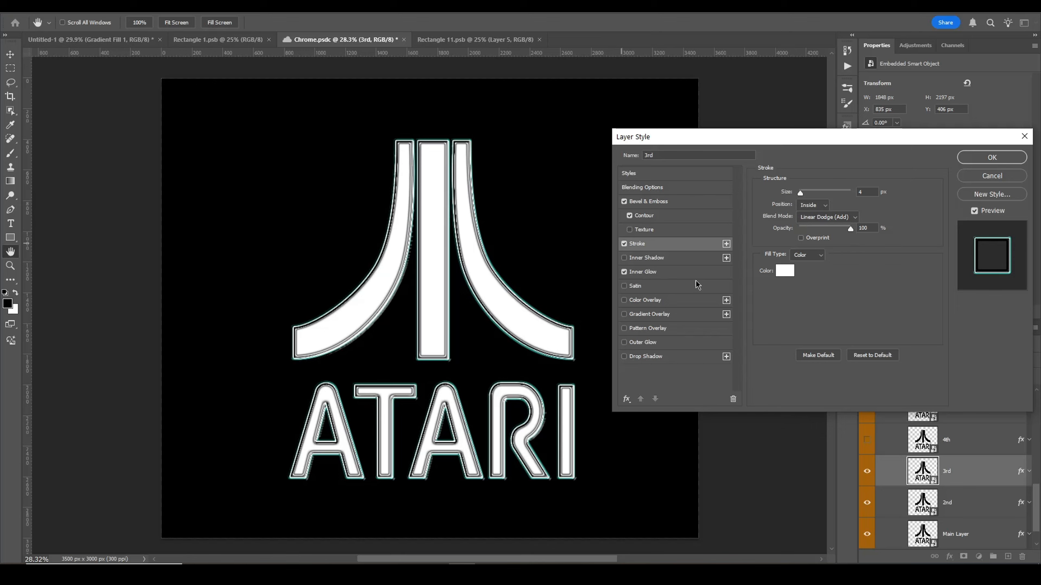
# Step: Toggle the 3rd layer's Inner Glow effect off and on, then close the Layer Style dialog
pyautogui.click(623, 275)
pyautogui.click(623, 276)
pyautogui.click(624, 277)
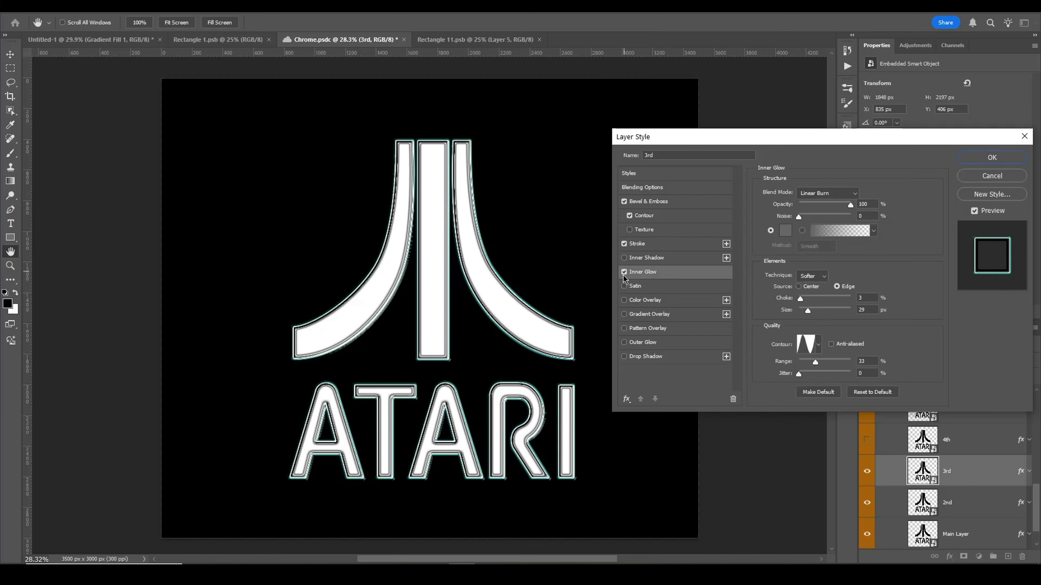
pyautogui.click(625, 275)
pyautogui.click(625, 274)
pyautogui.click(991, 157)
# Step: Show and select the 4th layer, then open its layer style
pyautogui.click(866, 441)
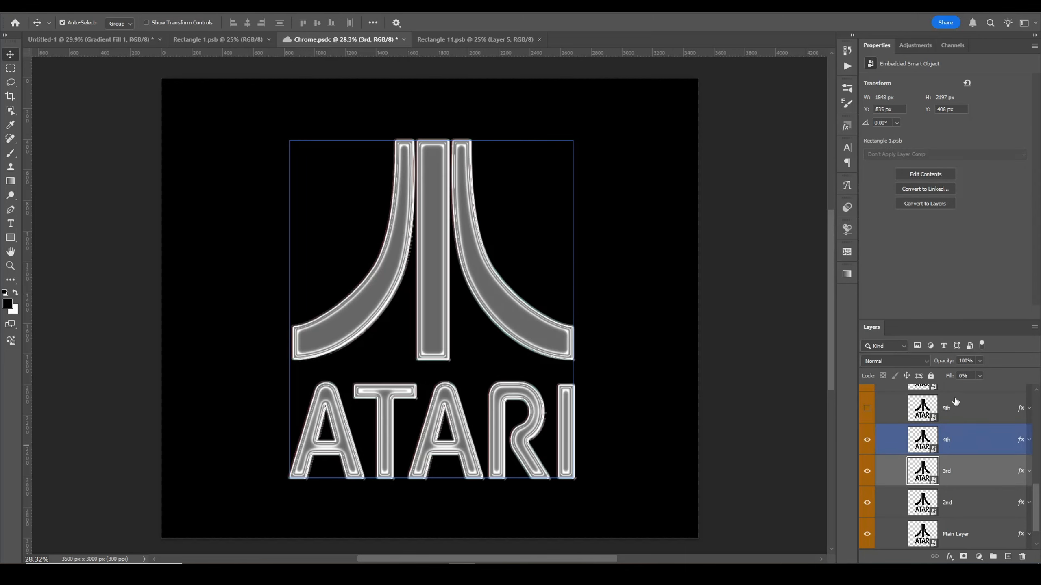
pyautogui.click(977, 437)
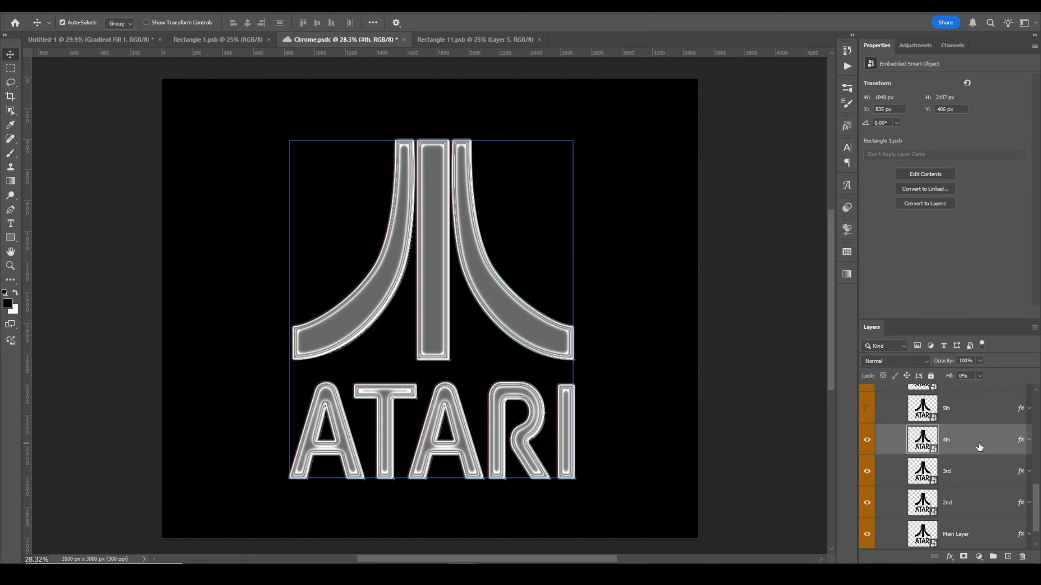
pyautogui.doubleClick(979, 445)
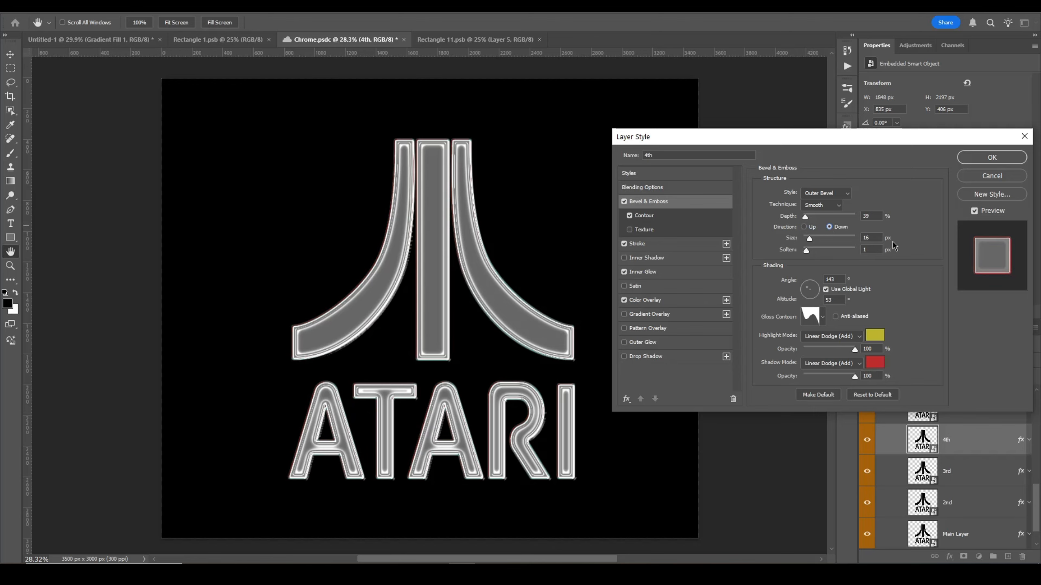
# Step: Compare gloss contour presets and inspect the shadow colour in the 4th layer's Bevel & Emboss settings
pyautogui.scroll(1, 925, 271)
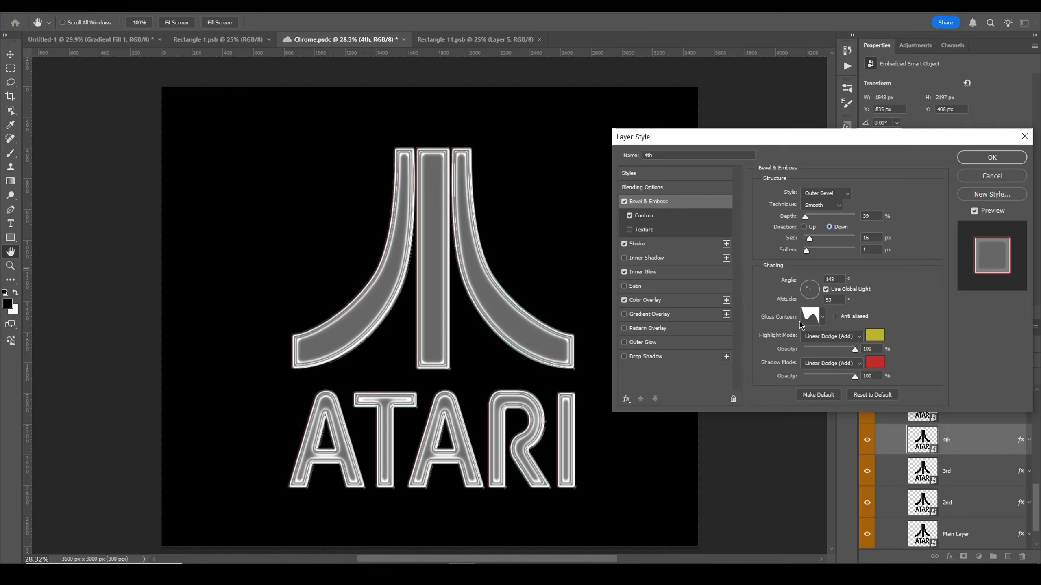
pyautogui.click(823, 317)
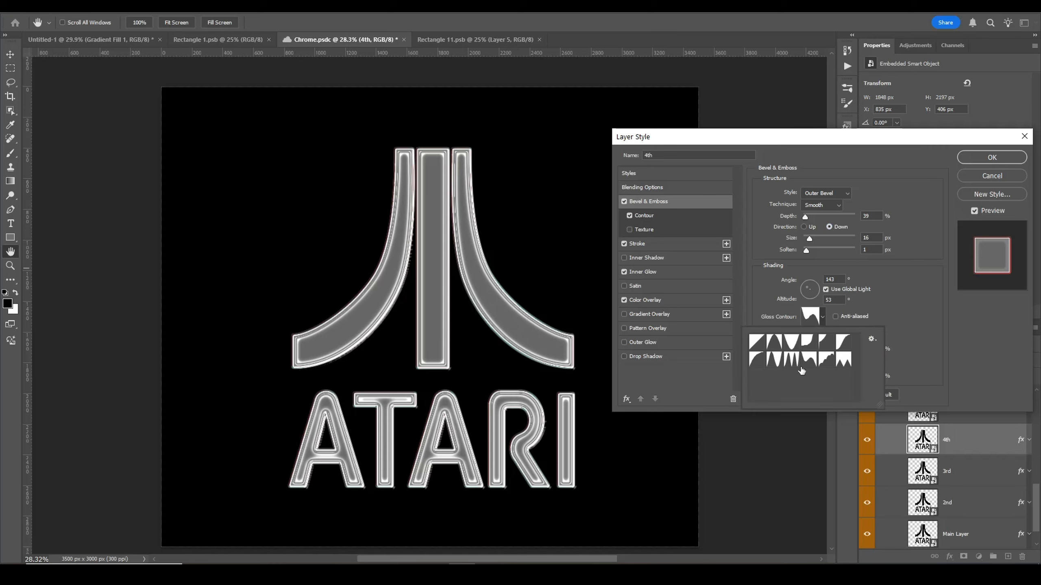
pyautogui.click(831, 362)
pyautogui.click(844, 362)
pyautogui.click(827, 345)
pyautogui.click(811, 362)
pyautogui.doubleClick(810, 363)
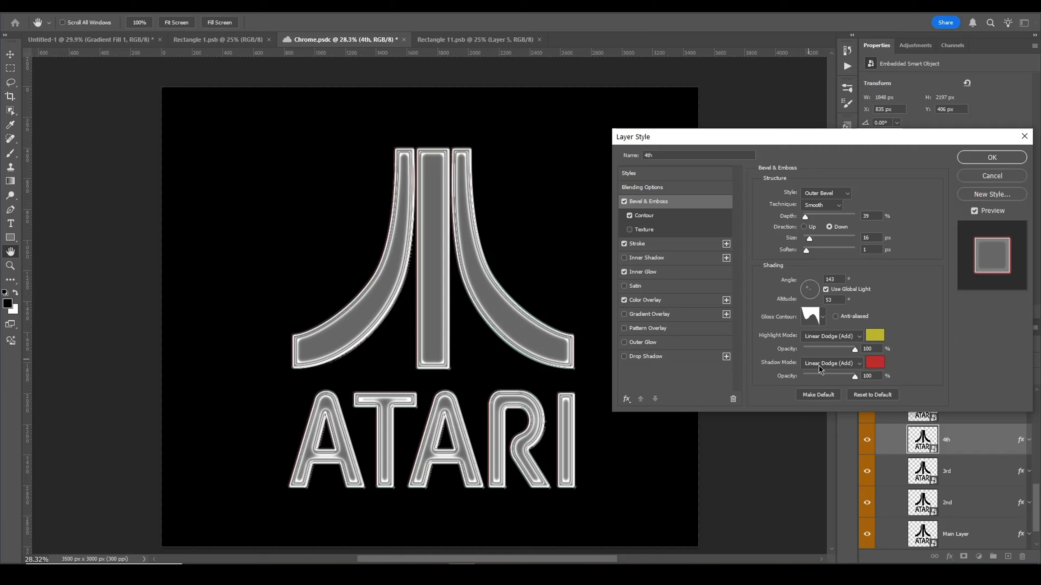
pyautogui.click(874, 363)
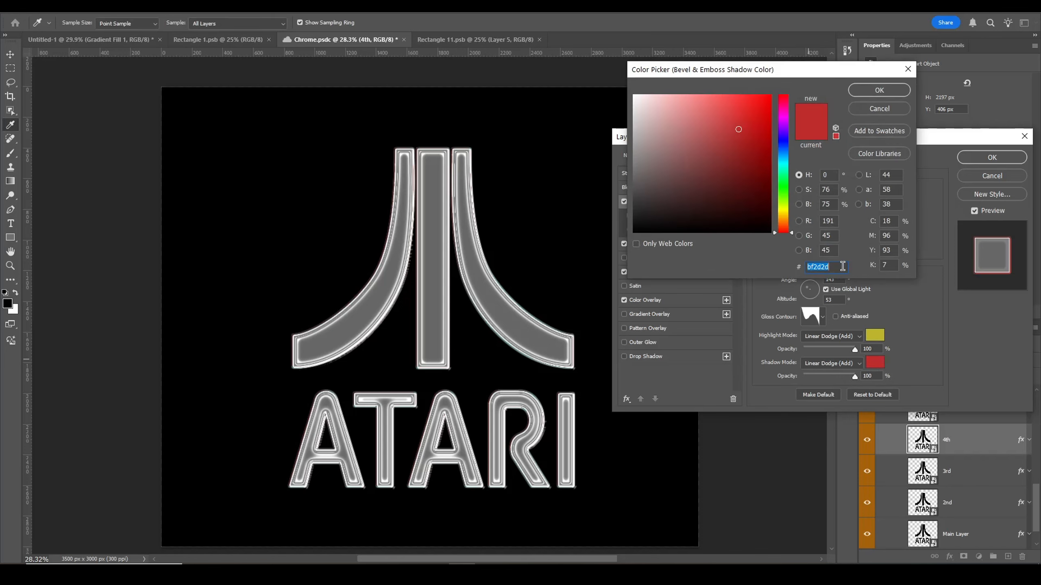
pyautogui.click(870, 91)
# Step: Preview different contour presets in the 4th layer's Contour settings
pyautogui.click(673, 216)
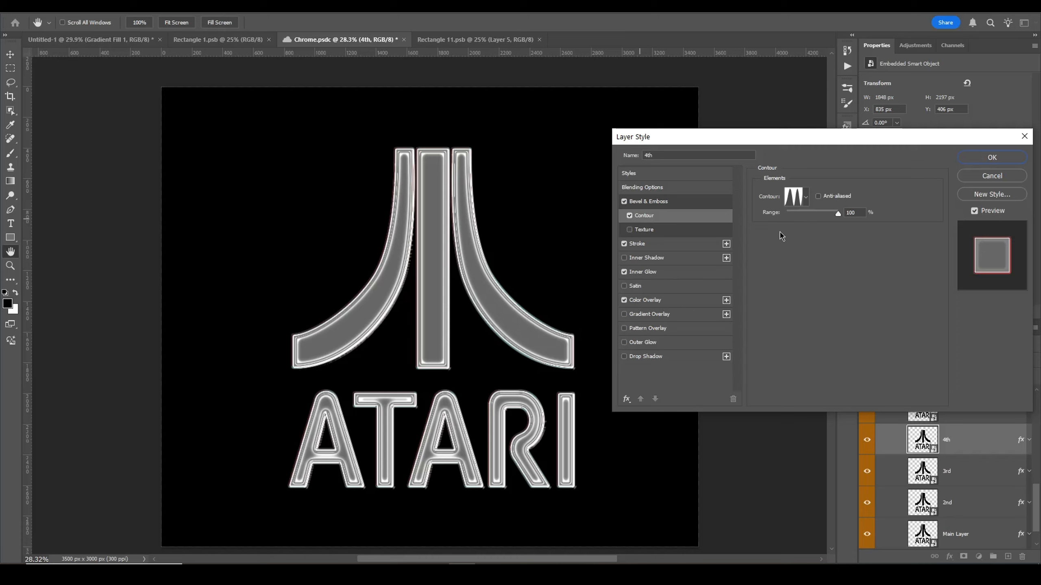
pyautogui.click(838, 214)
pyautogui.click(806, 197)
pyautogui.click(757, 241)
pyautogui.click(774, 241)
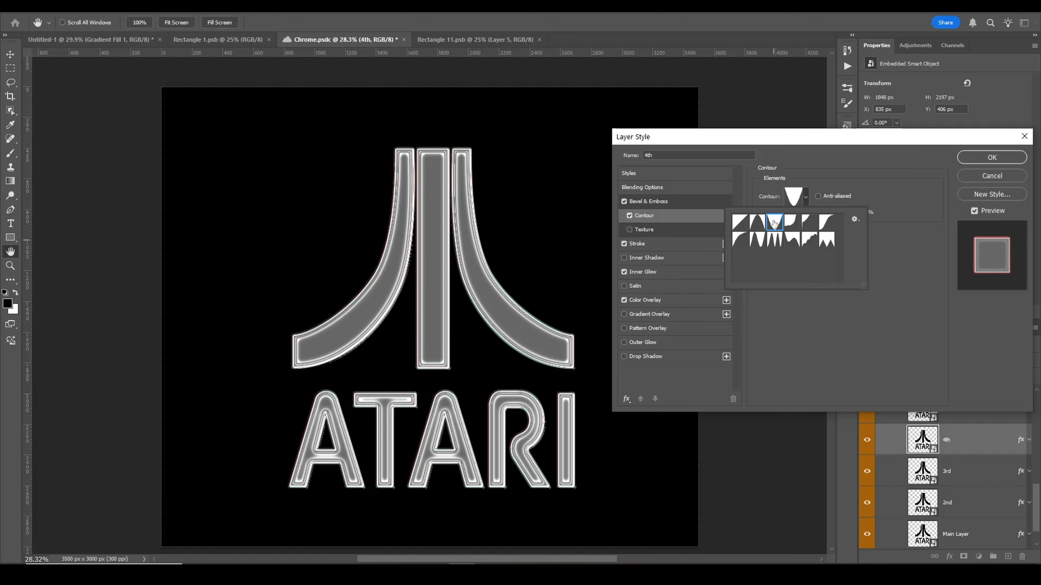
pyautogui.click(787, 227)
pyautogui.click(776, 241)
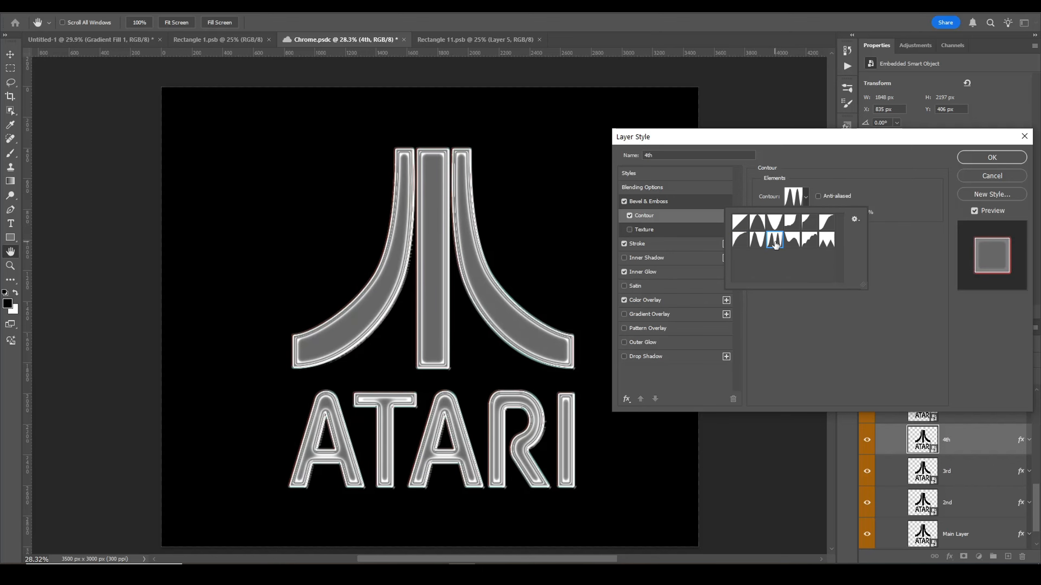
pyautogui.click(788, 228)
pyautogui.click(772, 242)
pyautogui.click(792, 225)
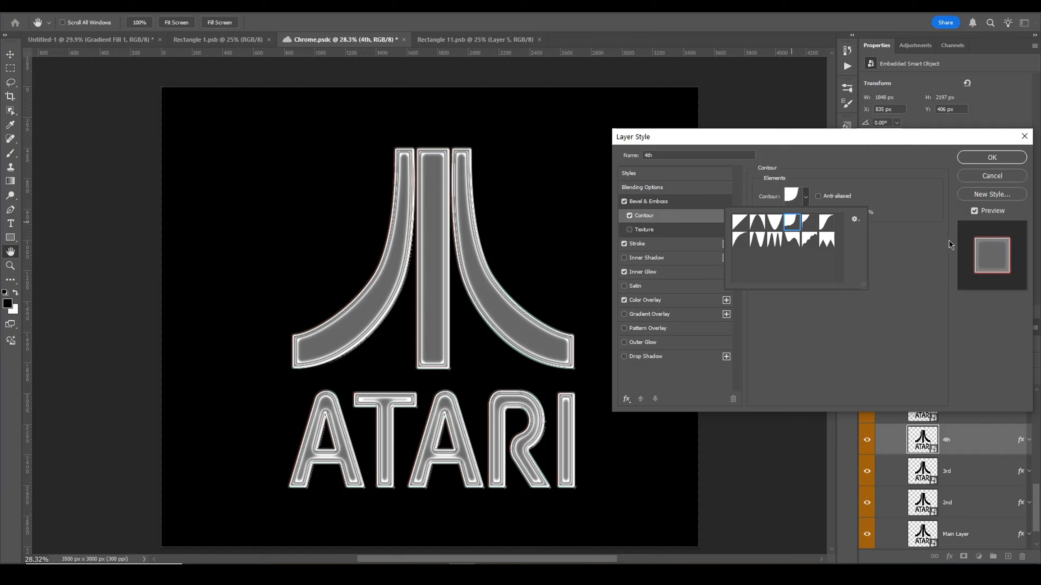
pyautogui.click(778, 242)
pyautogui.click(915, 284)
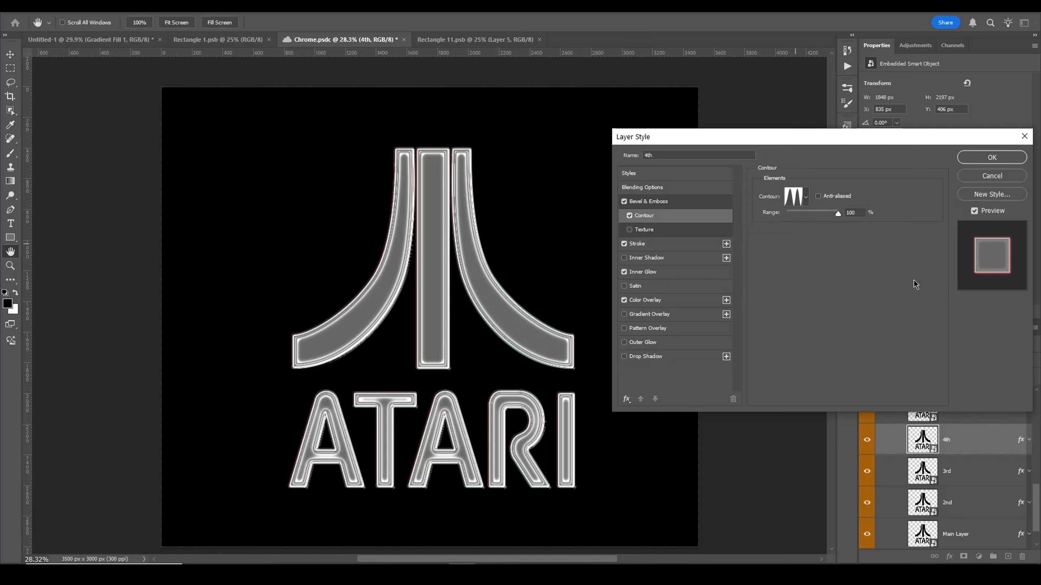
# Step: Review the 4th layer's Stroke, then compare the Inner Glow source Edge against Center, keeping Center
pyautogui.click(657, 246)
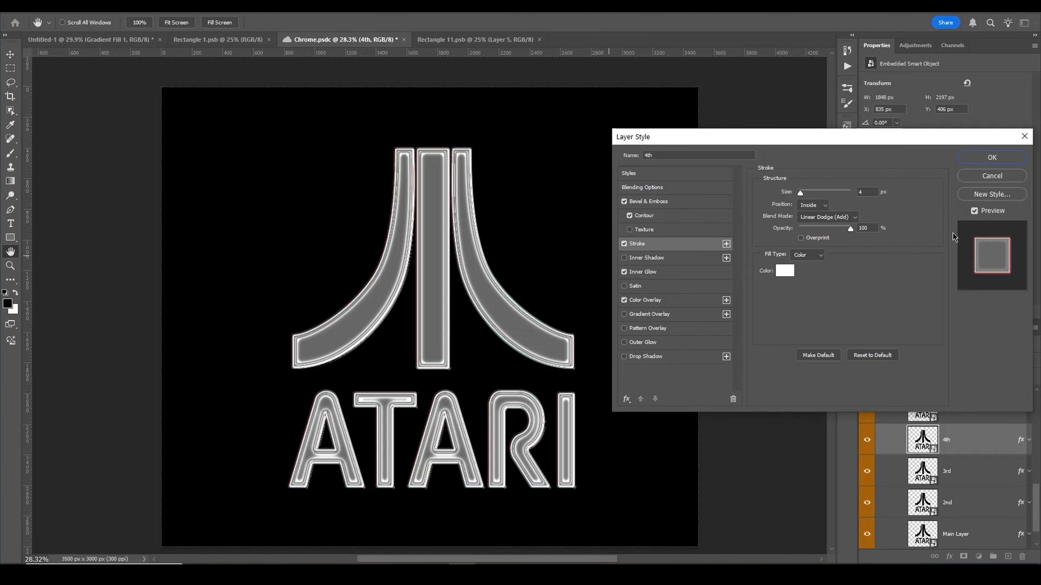
pyautogui.click(643, 272)
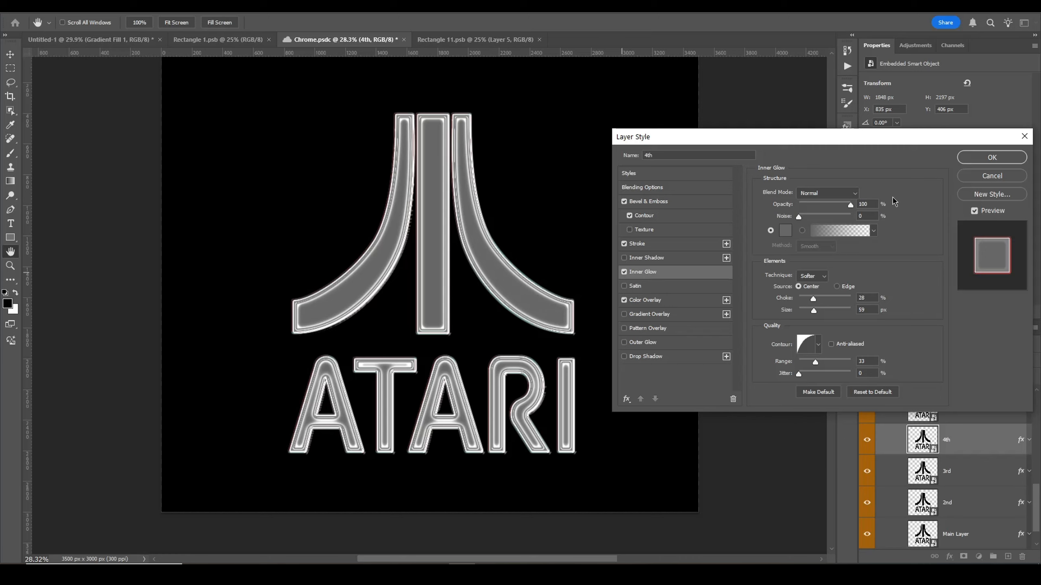
pyautogui.click(838, 287)
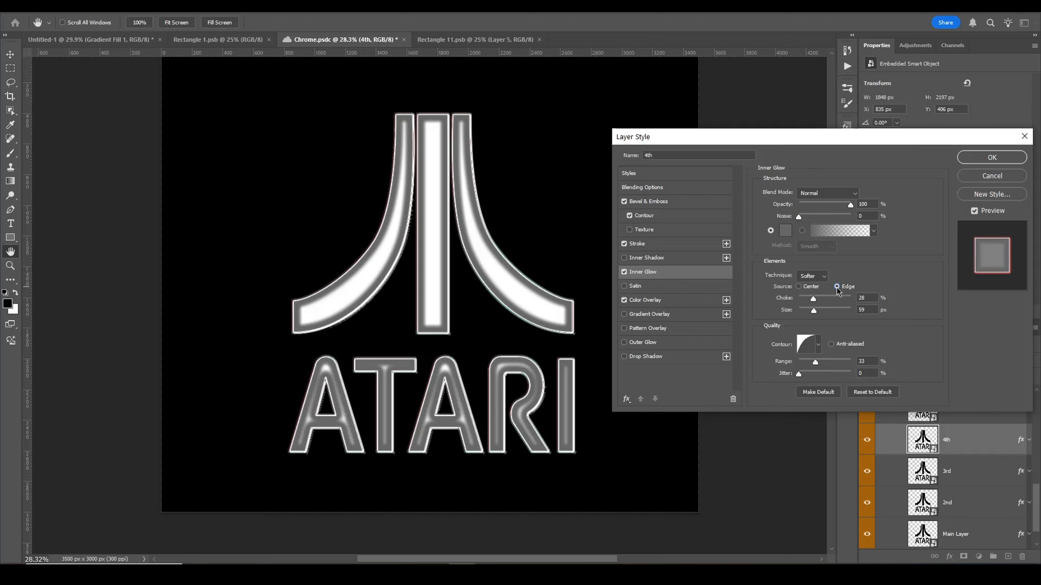
pyautogui.click(798, 287)
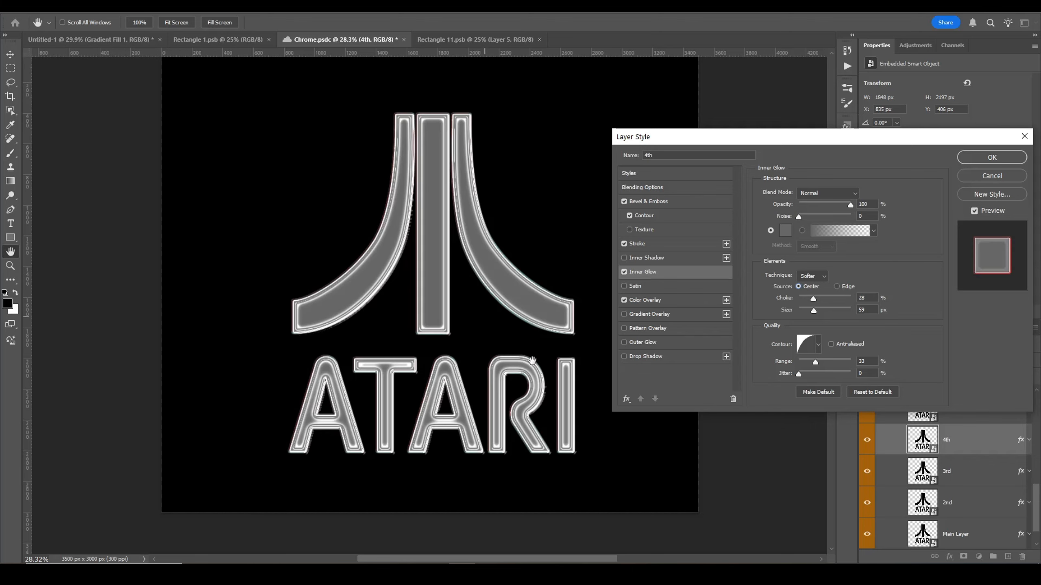
# Step: Experiment with the Inner Glow choke and size, setting them back to 28% and 59 px
pyautogui.moveTo(826, 299); pyautogui.dragTo(852, 303)
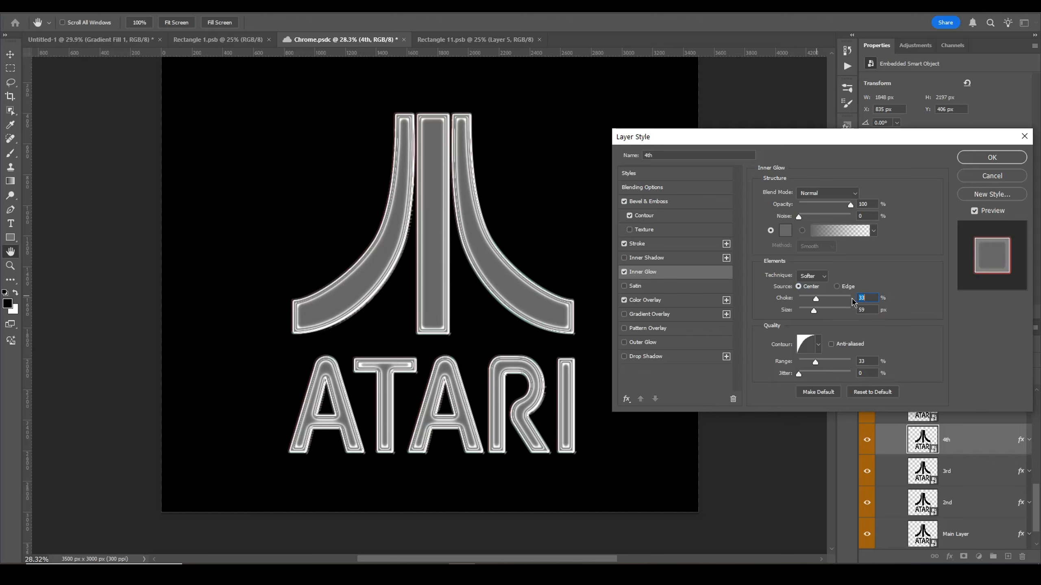
pyautogui.write('28')
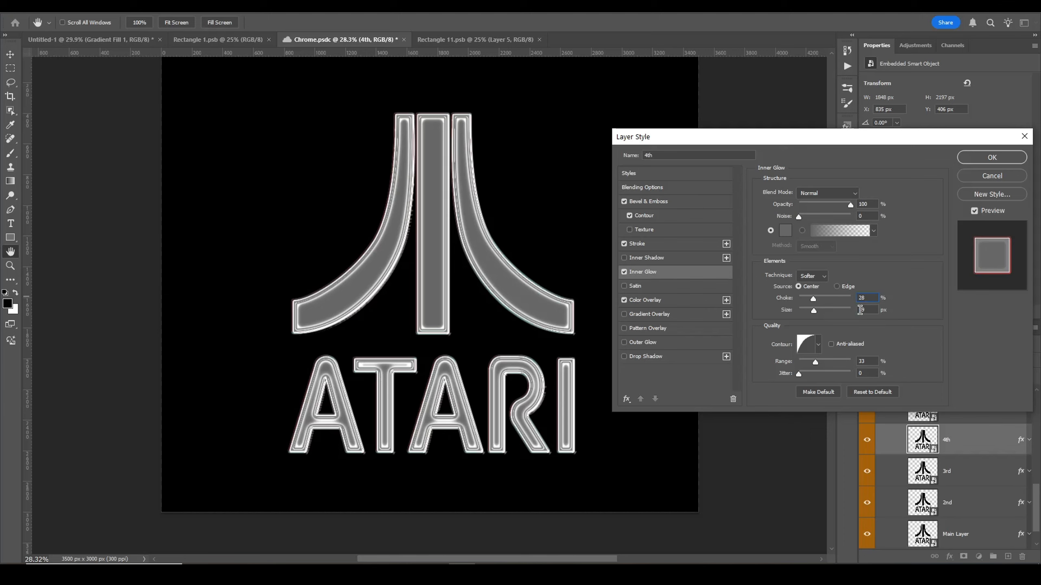
pyautogui.click(834, 310)
pyautogui.moveTo(805, 310); pyautogui.dragTo(824, 312)
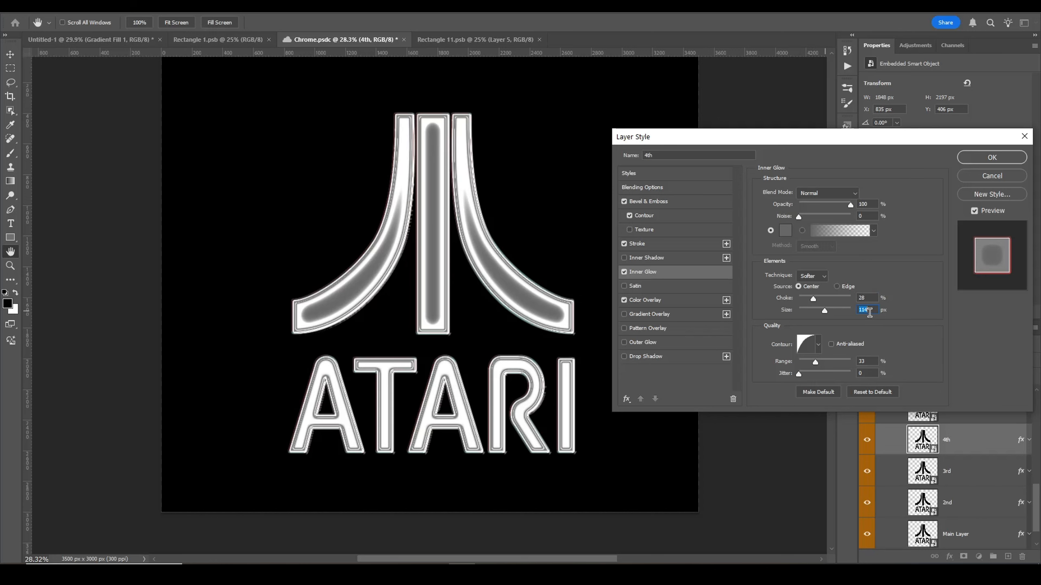
pyautogui.write('59')
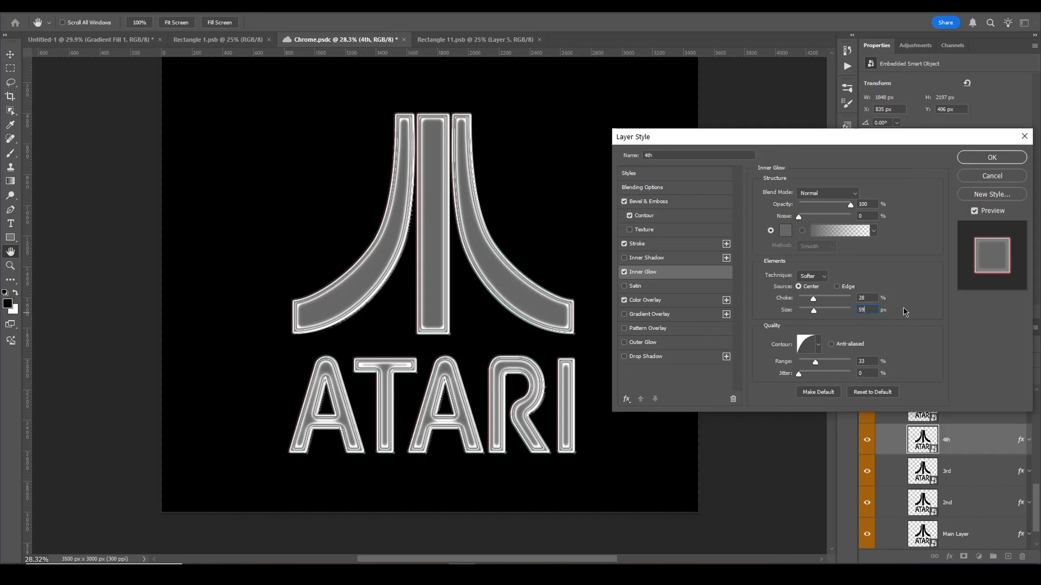
# Step: Preview different contour presets for the 4th layer's Inner Glow
pyautogui.click(817, 342)
pyautogui.click(819, 343)
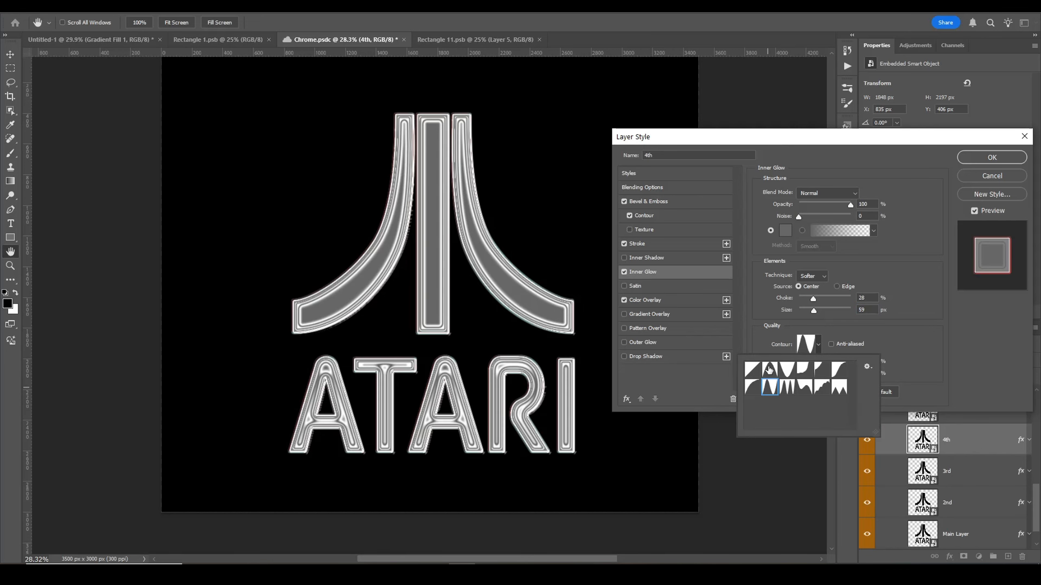
pyautogui.click(786, 388)
pyautogui.click(807, 389)
pyautogui.click(823, 388)
pyautogui.click(838, 388)
pyautogui.click(838, 372)
pyautogui.click(786, 387)
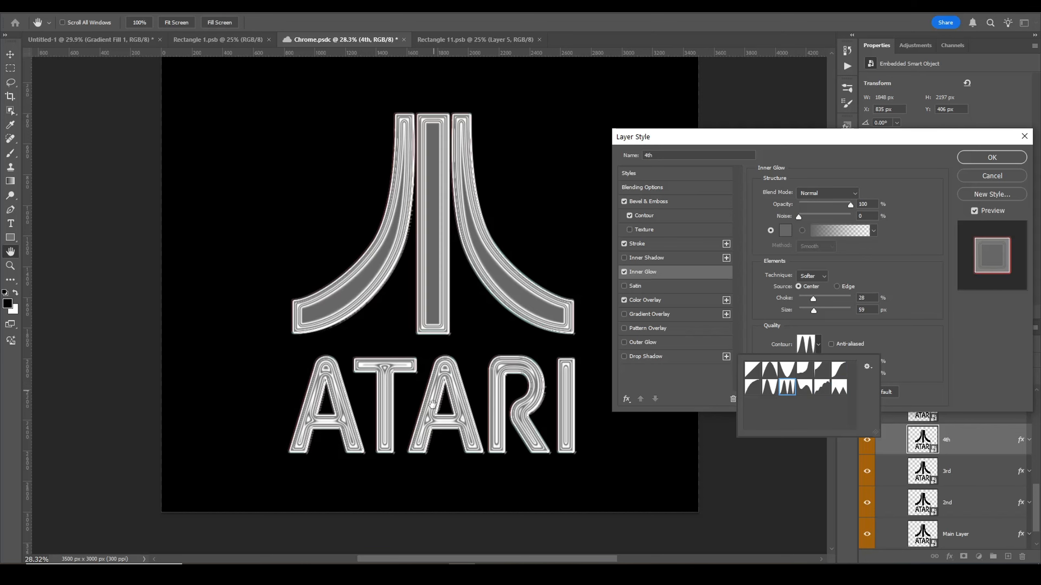
pyautogui.doubleClick(752, 388)
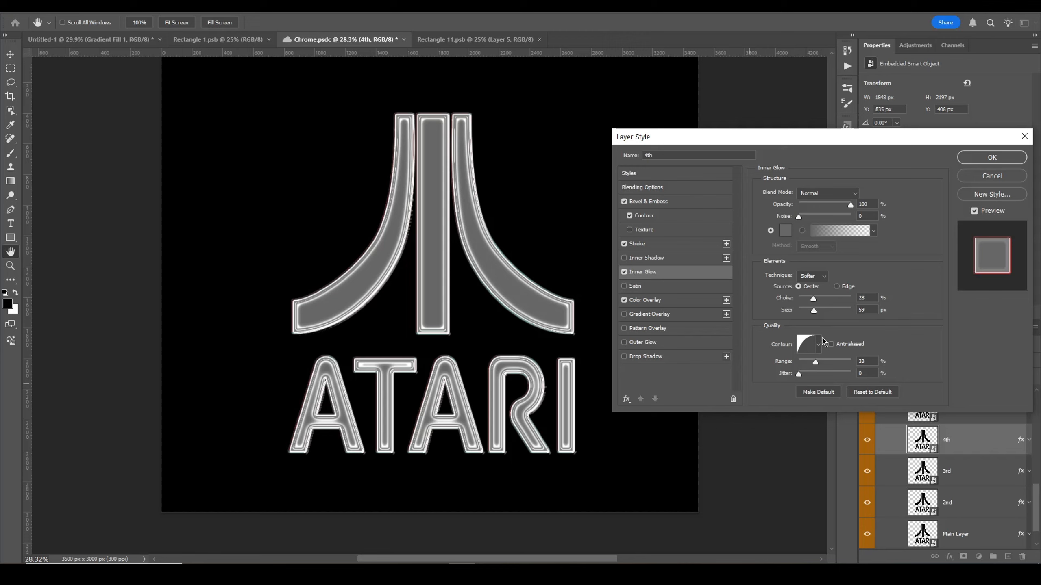
# Step: Toggle the 4th layer's Color Overlay off and on, inspect its overlay colour, and close the Layer Style dialog
pyautogui.click(624, 300)
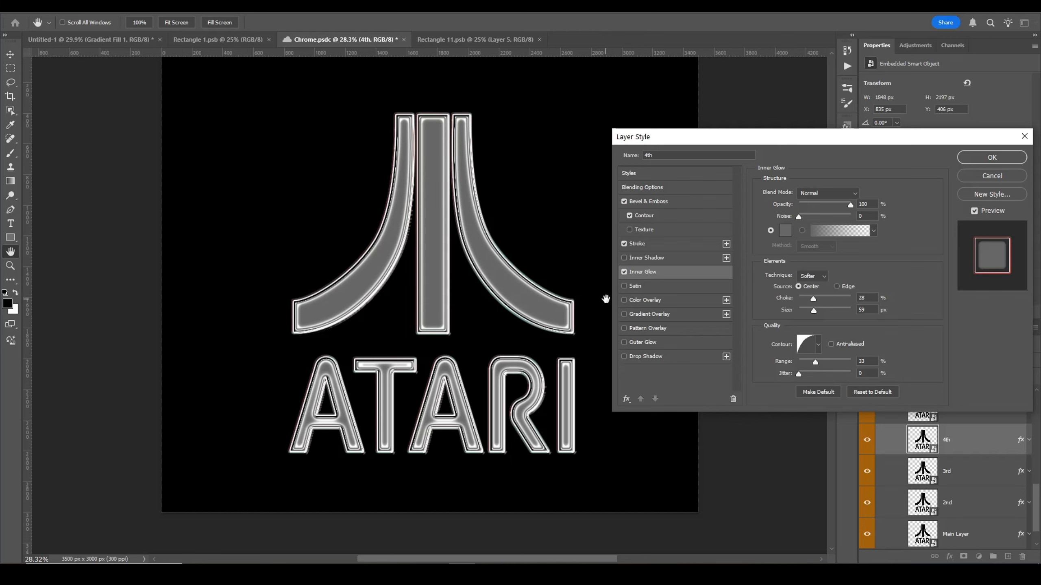
pyautogui.click(624, 302)
pyautogui.click(866, 193)
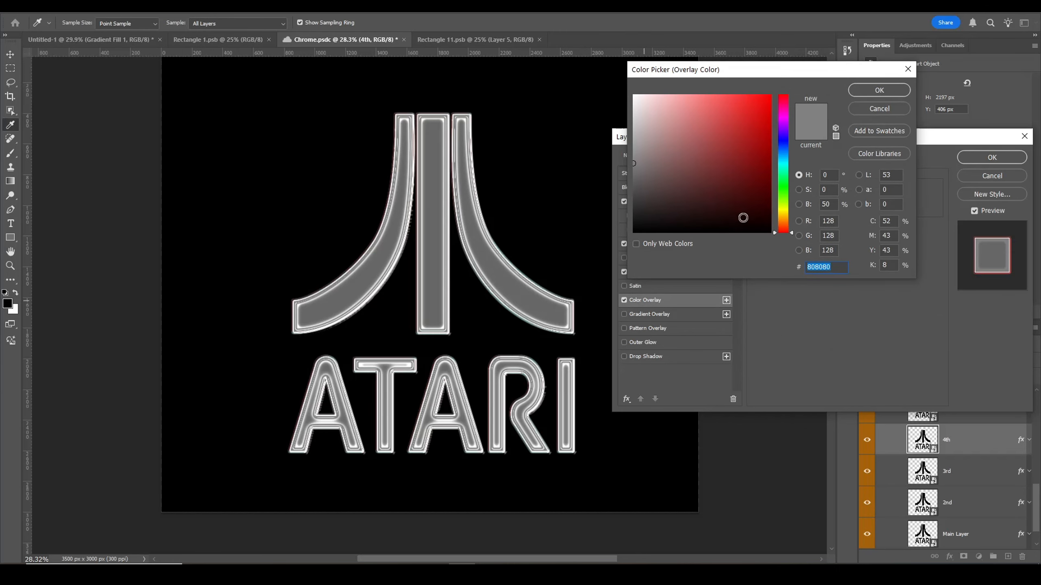
pyautogui.click(874, 97)
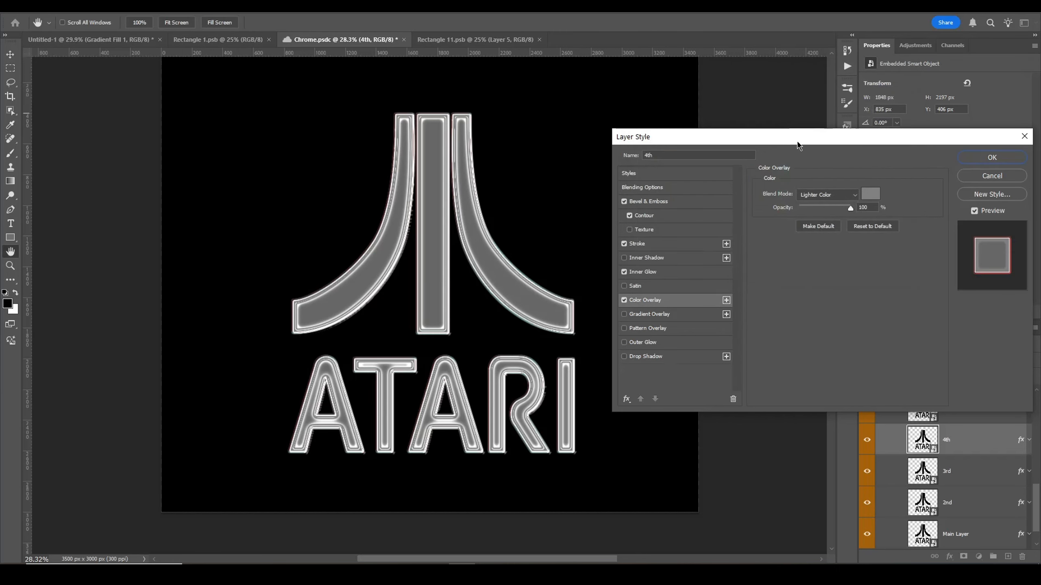
pyautogui.click(985, 158)
# Step: Select the 5th layer, toggle its visibility, and open its Bevel & Emboss settings
pyautogui.click(896, 492)
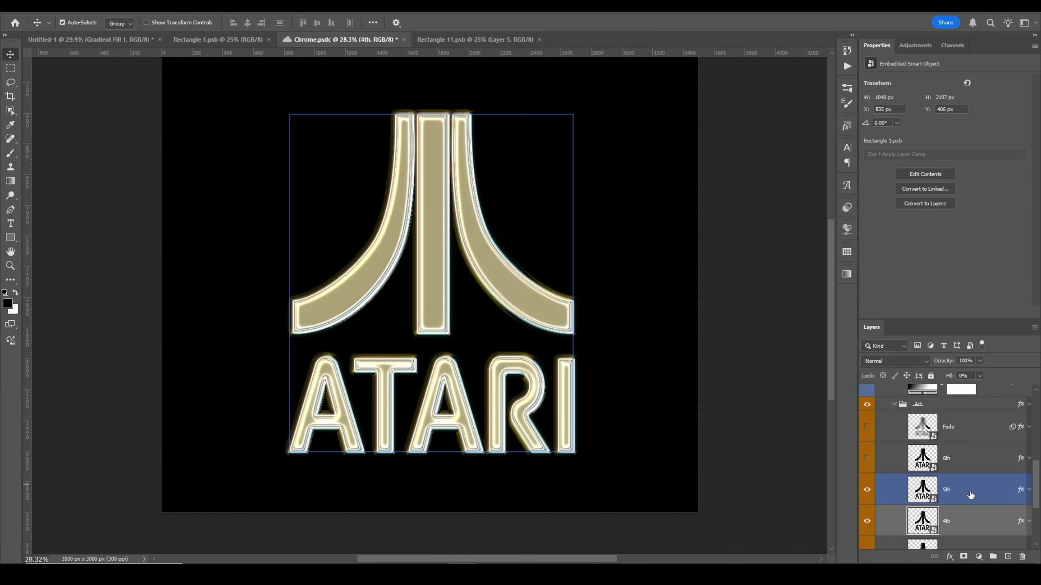
pyautogui.click(866, 490)
pyautogui.click(866, 490)
pyautogui.doubleClick(983, 490)
pyautogui.click(648, 201)
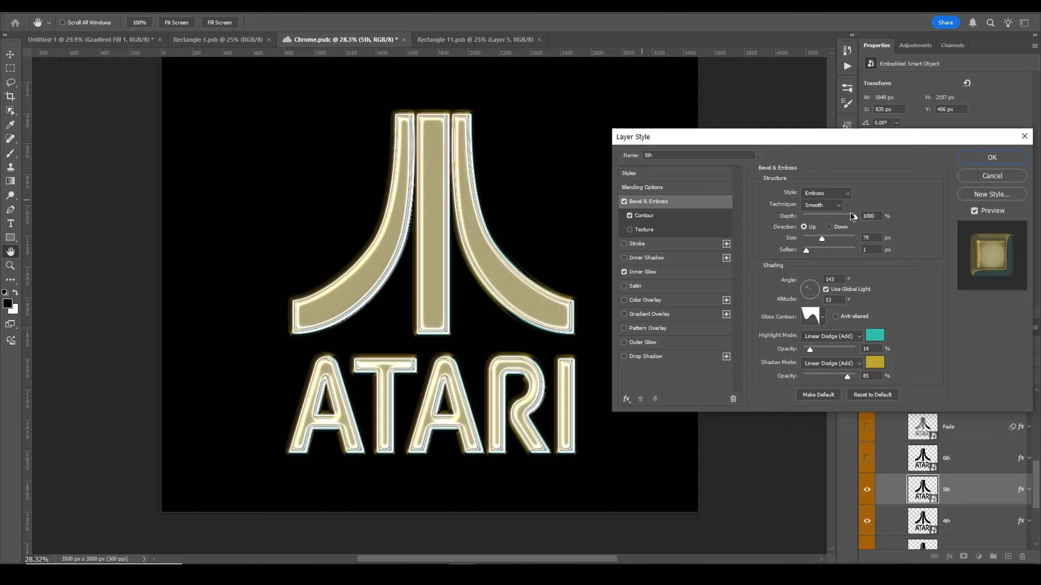
# Step: Compare the 5th layer's bevel depth and Down versus Up direction, keeping Up
pyautogui.moveTo(820, 220); pyautogui.dragTo(857, 217)
pyautogui.click(829, 227)
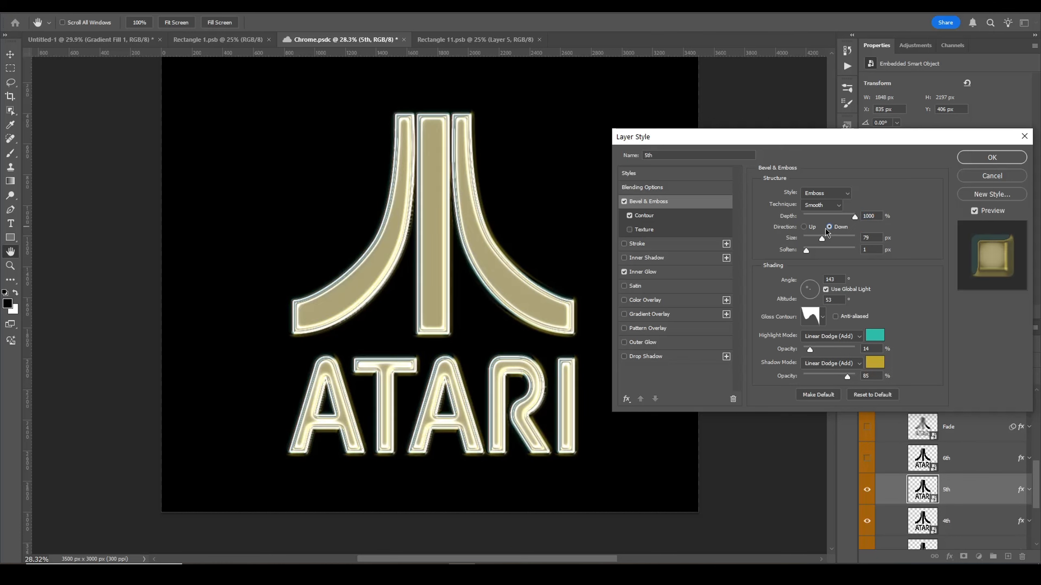
pyautogui.click(807, 227)
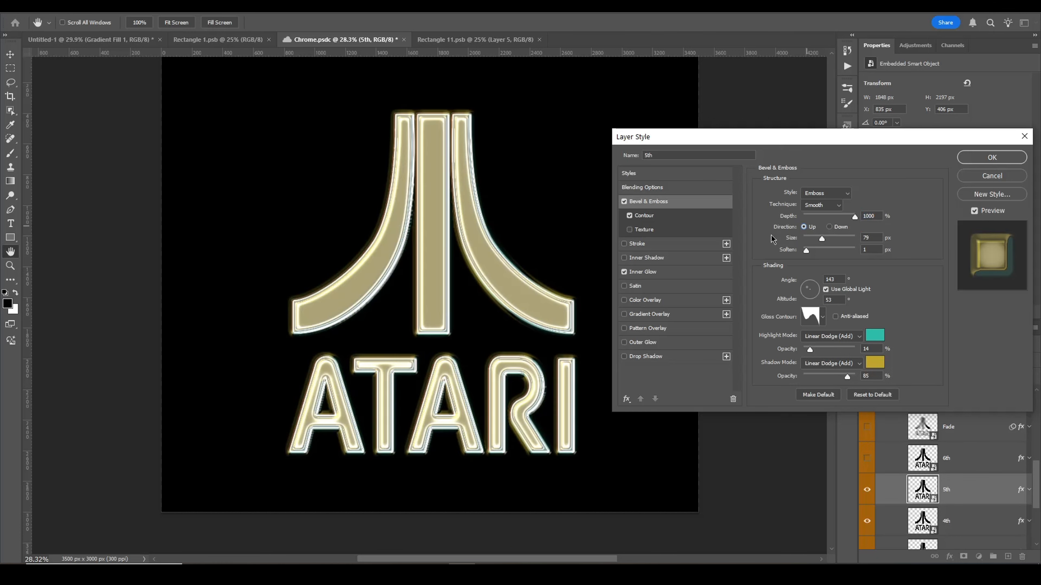
# Step: Experiment with the bevel size and lighting angle, setting them back to 79 px and 143°
pyautogui.moveTo(848, 240); pyautogui.dragTo(829, 238)
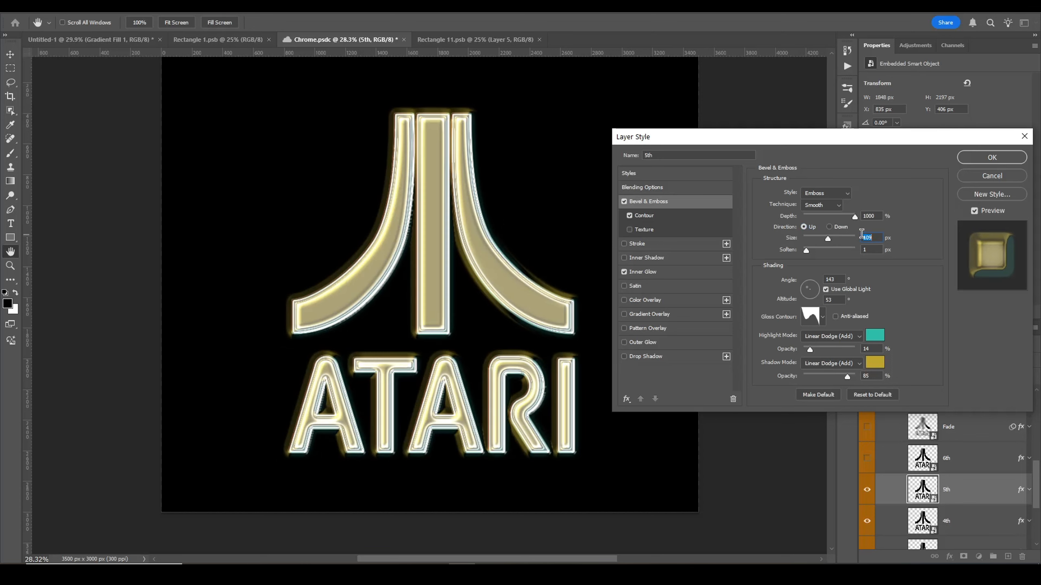
pyautogui.write('79')
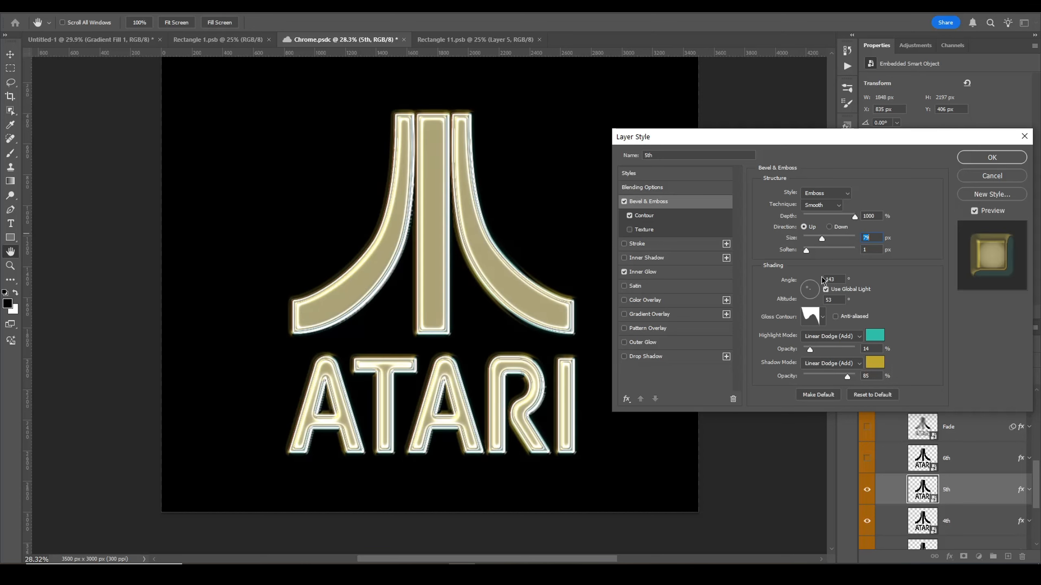
pyautogui.click(816, 289)
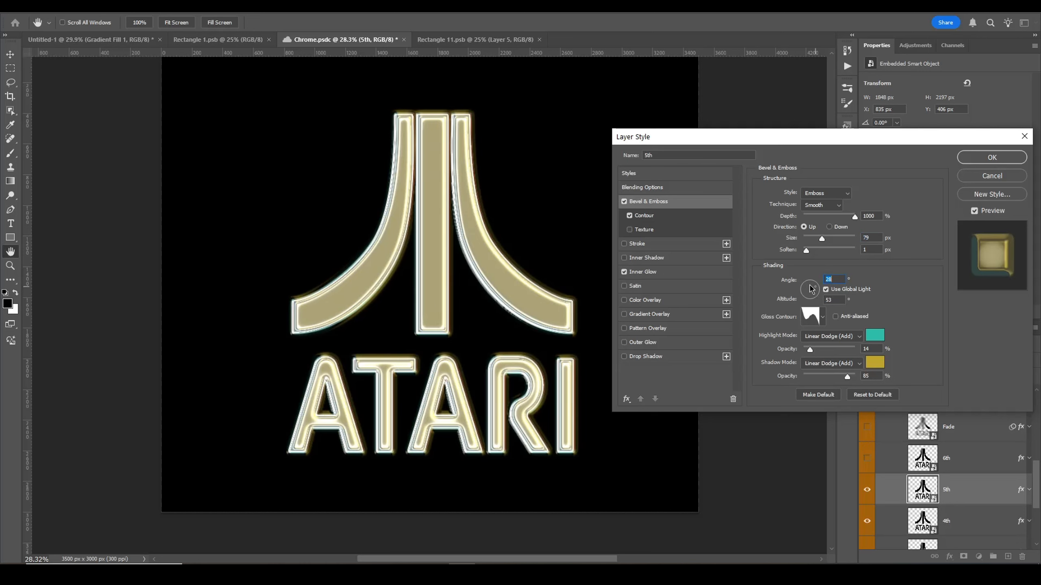
pyautogui.moveTo(810, 287); pyautogui.dragTo(814, 285)
pyautogui.write('143')
pyautogui.click(925, 302)
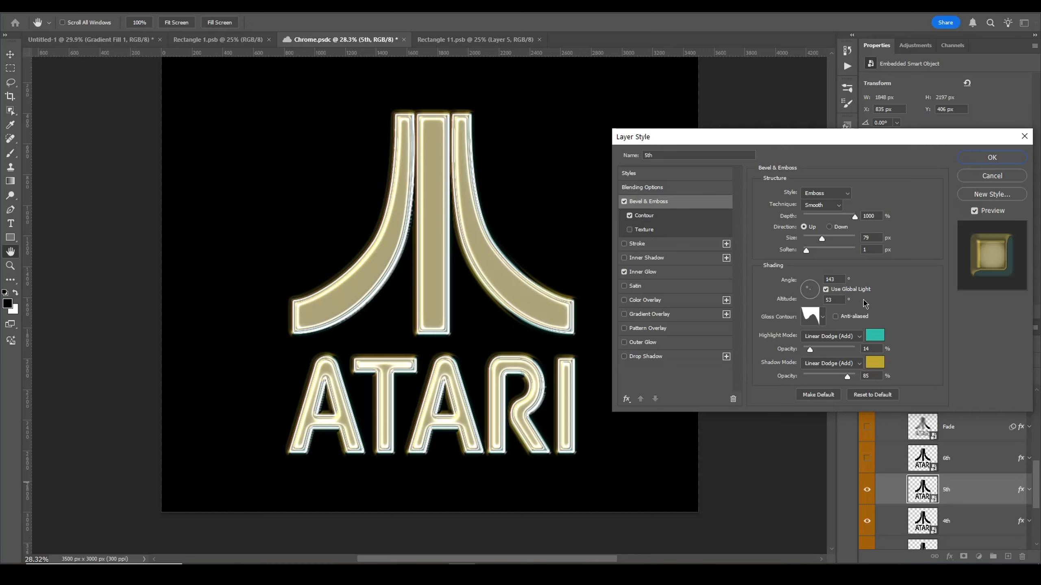
# Step: Try several gloss contour presets for the 5th layer's Bevel & Emboss and pick one
pyautogui.click(811, 322)
pyautogui.click(808, 343)
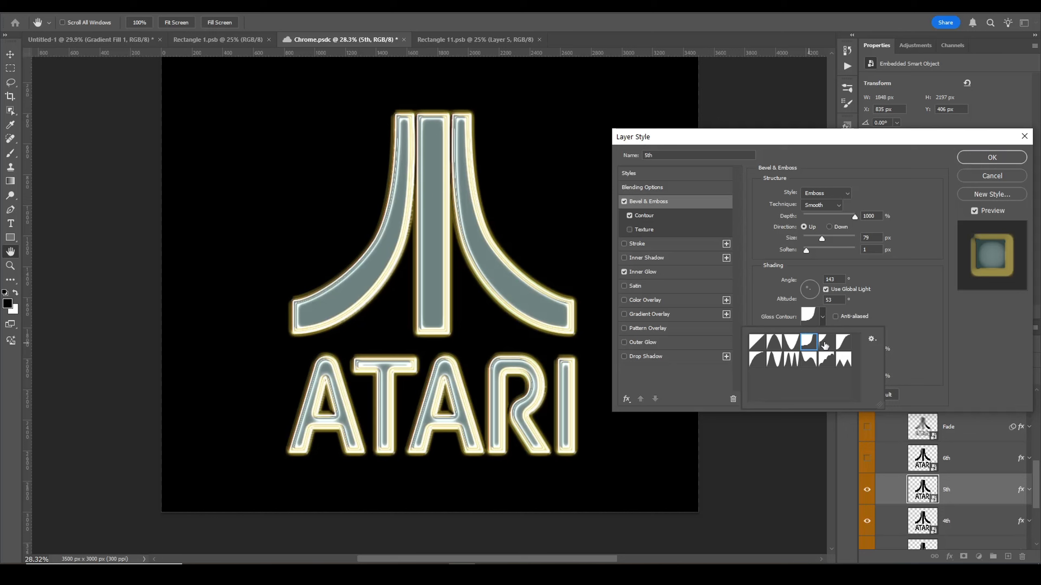
pyautogui.click(843, 342)
pyautogui.click(827, 363)
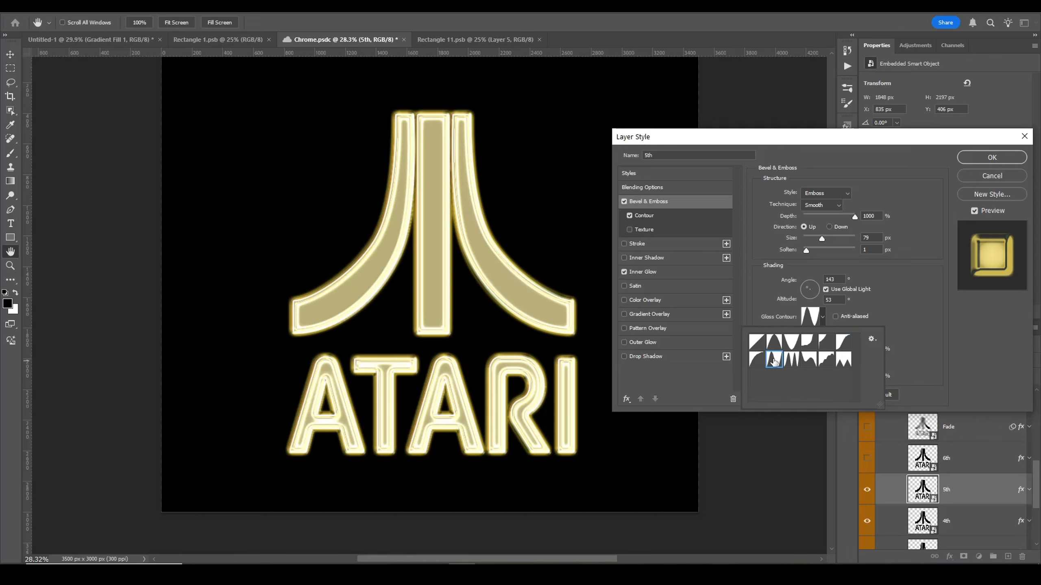
pyautogui.click(809, 359)
pyautogui.click(843, 359)
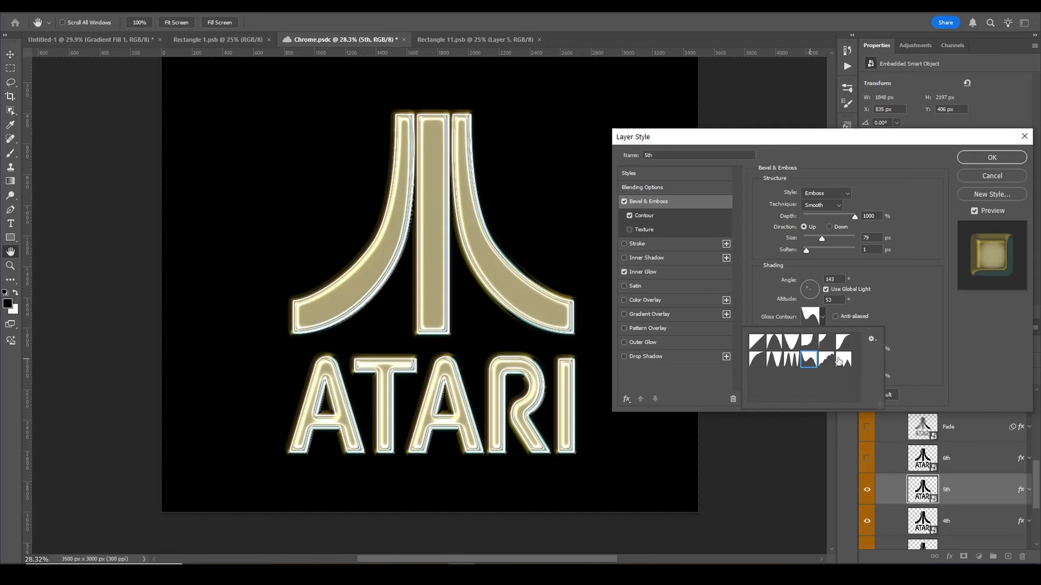
pyautogui.click(812, 363)
pyautogui.click(932, 345)
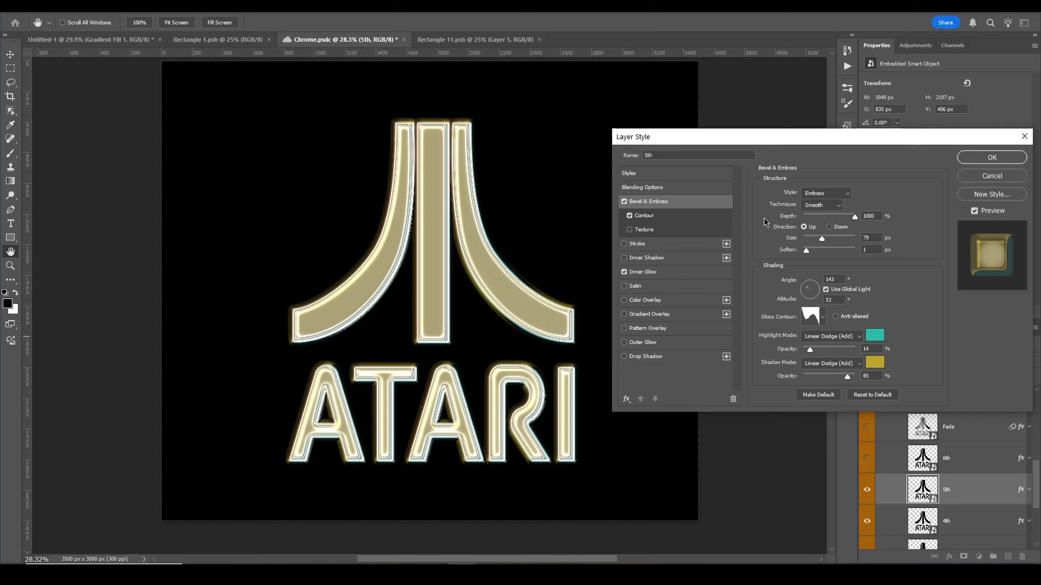
# Step: Toggle the 5th layer's Contour effect off and on repeatedly to compare, leaving it enabled
pyautogui.click(687, 217)
pyautogui.click(630, 215)
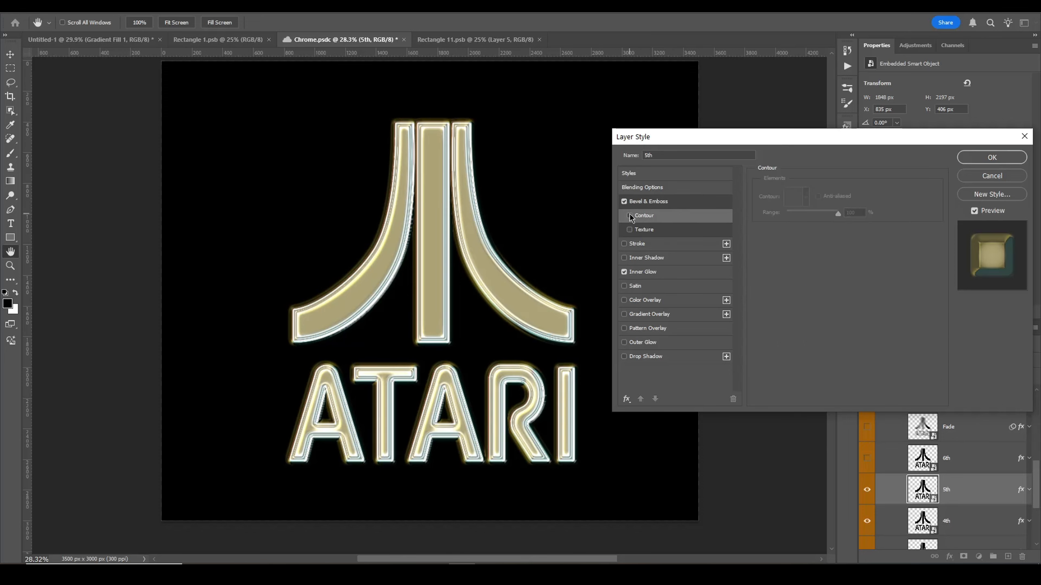
pyautogui.click(629, 216)
pyautogui.click(630, 216)
pyautogui.click(629, 216)
pyautogui.click(630, 216)
pyautogui.click(630, 216)
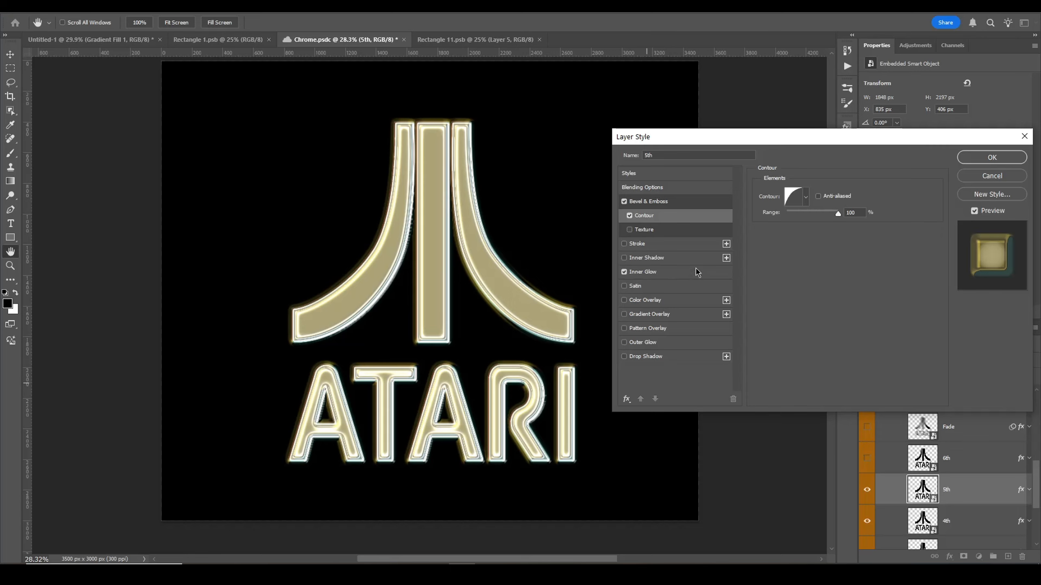
# Step: Toggle the 5th layer's Inner Glow off and on while zooming into the logo to compare
pyautogui.click(633, 272)
pyautogui.click(624, 272)
pyautogui.click(624, 272)
pyautogui.click(624, 272)
pyautogui.scroll(3, 438, 291)
pyautogui.scroll(1, 438, 291)
pyautogui.moveTo(570, 270); pyautogui.dragTo(362, 309)
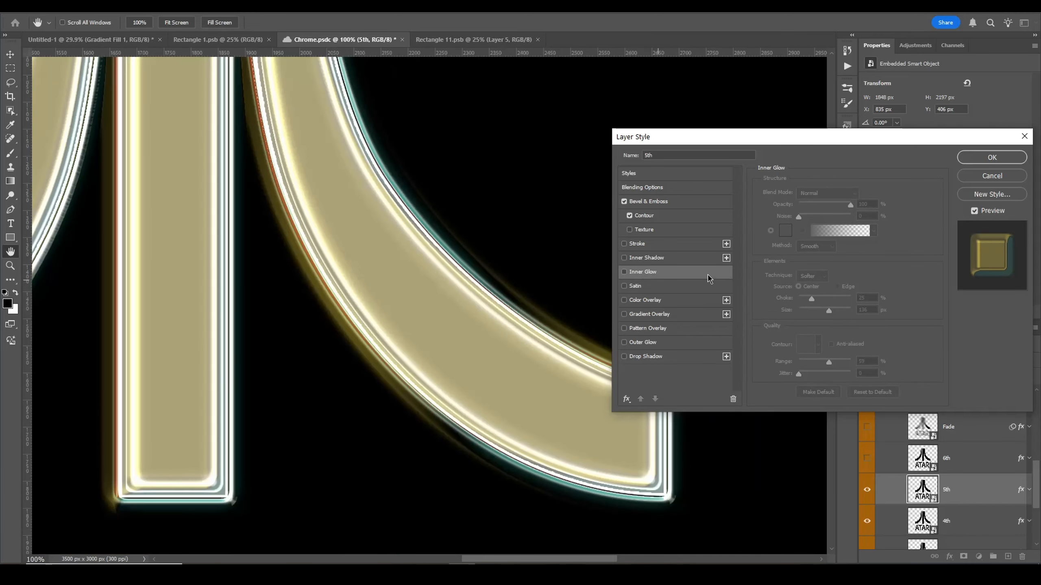
pyautogui.click(624, 272)
# Step: Pan around the zoomed-in logo to examine the inner glow along the letter edges
pyautogui.scroll(-3, 313, 225)
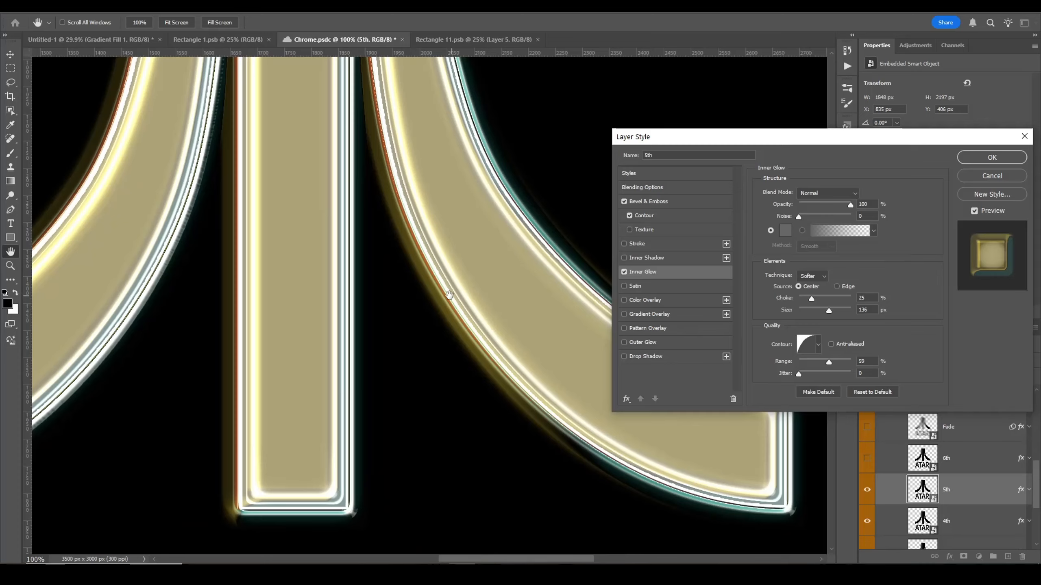
pyautogui.hscroll(3, 321, 279)
pyautogui.hscroll(2, 454, 416)
pyautogui.scroll(-1, 454, 416)
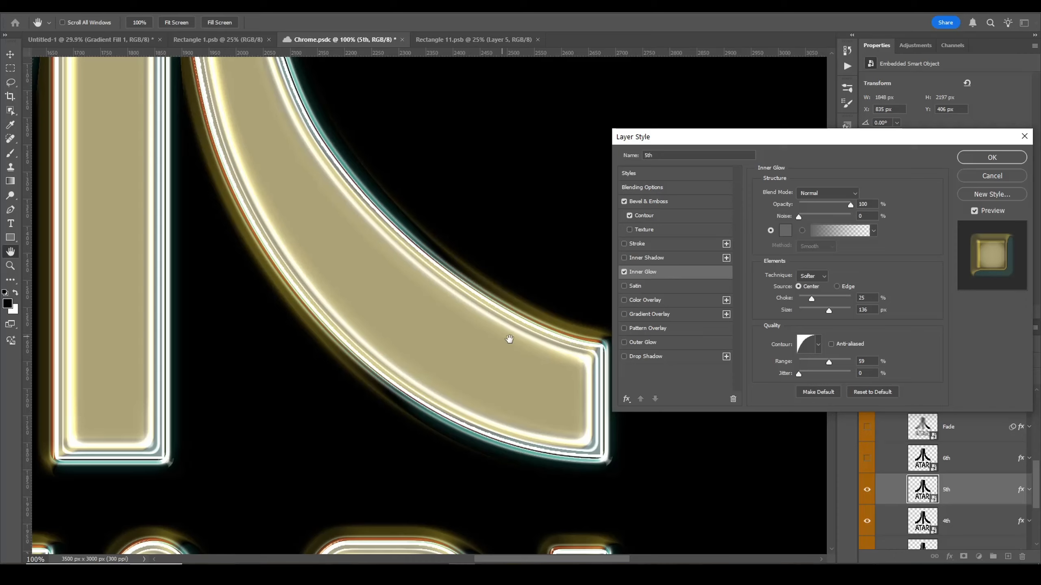
pyautogui.moveTo(452, 363); pyautogui.dragTo(353, 371)
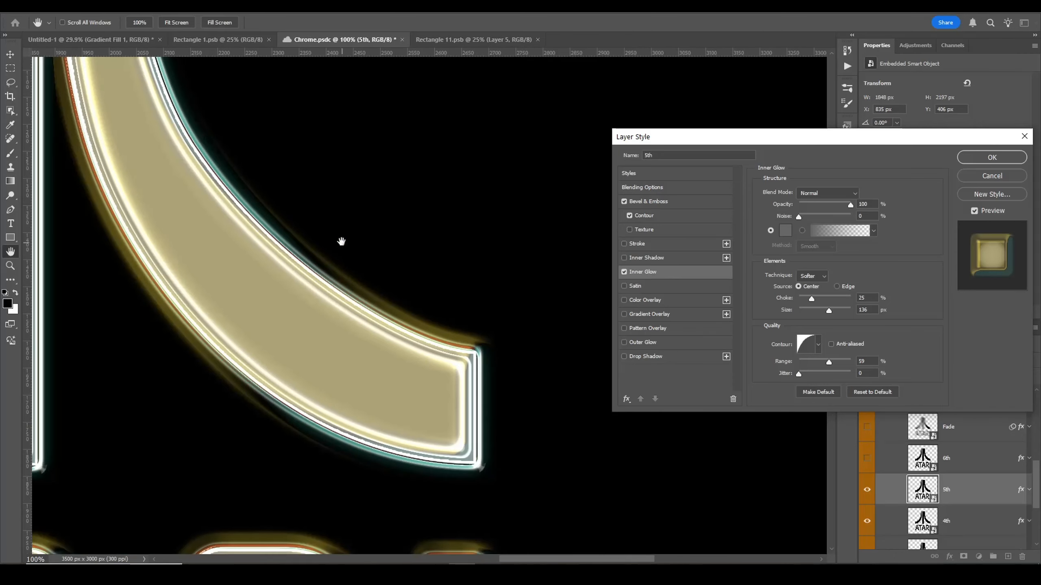
pyautogui.moveTo(332, 441); pyautogui.dragTo(410, 174)
pyautogui.moveTo(296, 434); pyautogui.dragTo(364, 312)
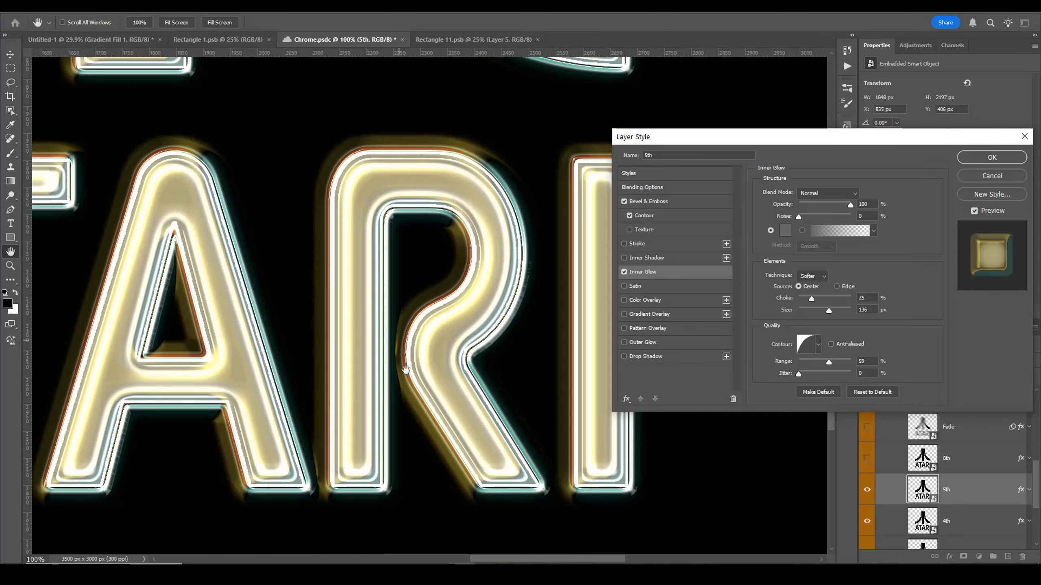
pyautogui.moveTo(242, 271); pyautogui.dragTo(429, 271)
pyautogui.moveTo(147, 227); pyautogui.dragTo(395, 274)
pyautogui.moveTo(314, 60); pyautogui.dragTo(355, 331)
pyautogui.moveTo(396, 224); pyautogui.dragTo(201, 520)
pyautogui.moveTo(449, 70); pyautogui.dragTo(415, 308)
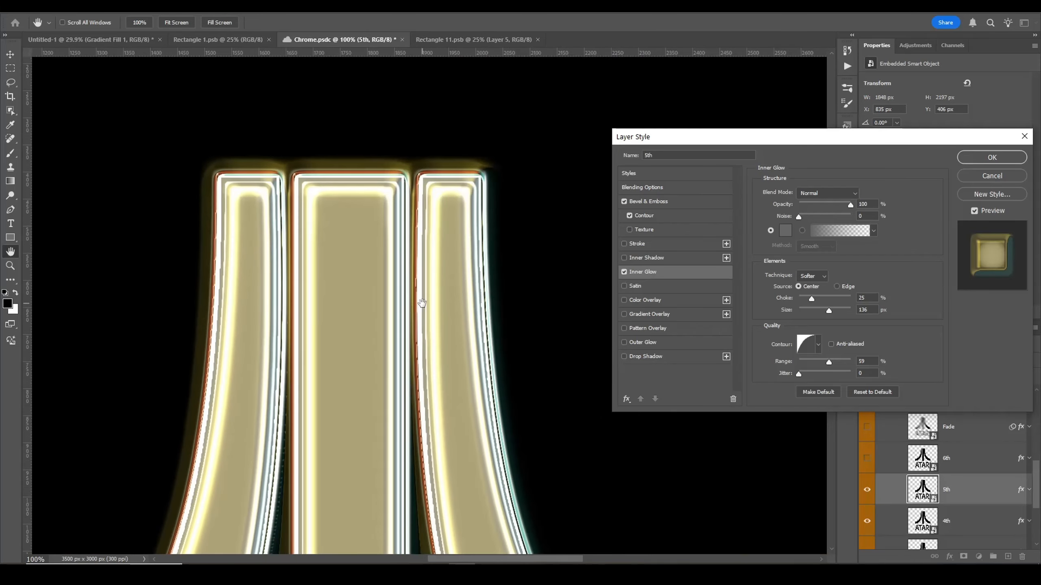
pyautogui.moveTo(422, 303); pyautogui.dragTo(410, 316)
pyautogui.moveTo(453, 384)
pyautogui.mouseDown()
pyautogui.moveTo(409, 208)
pyautogui.moveTo(293, 208)
pyautogui.mouseUp()
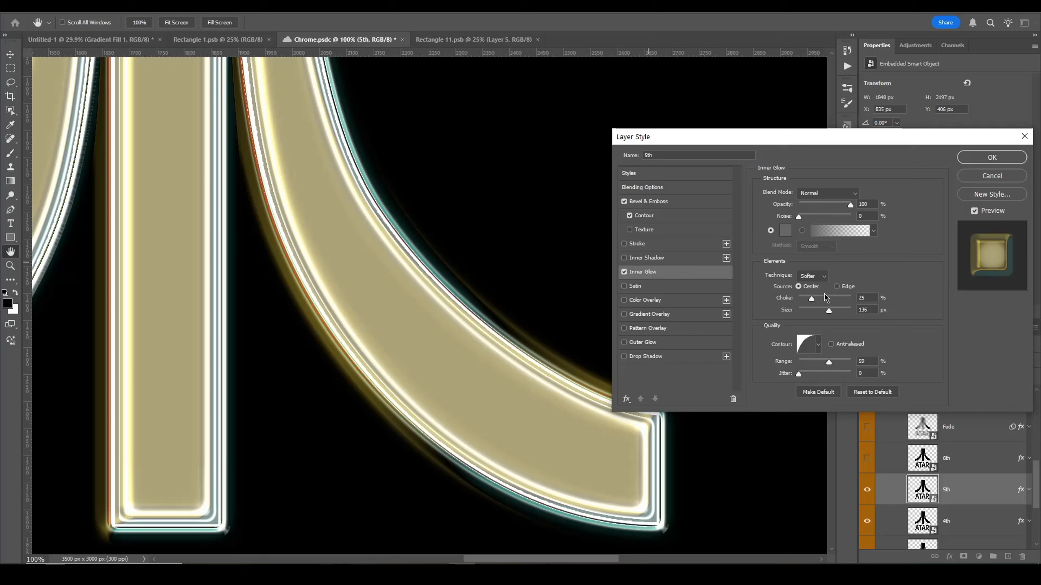
# Step: Compare Edge versus Center inner glow source and experiment with choke, keeping Center and 25%
pyautogui.click(836, 287)
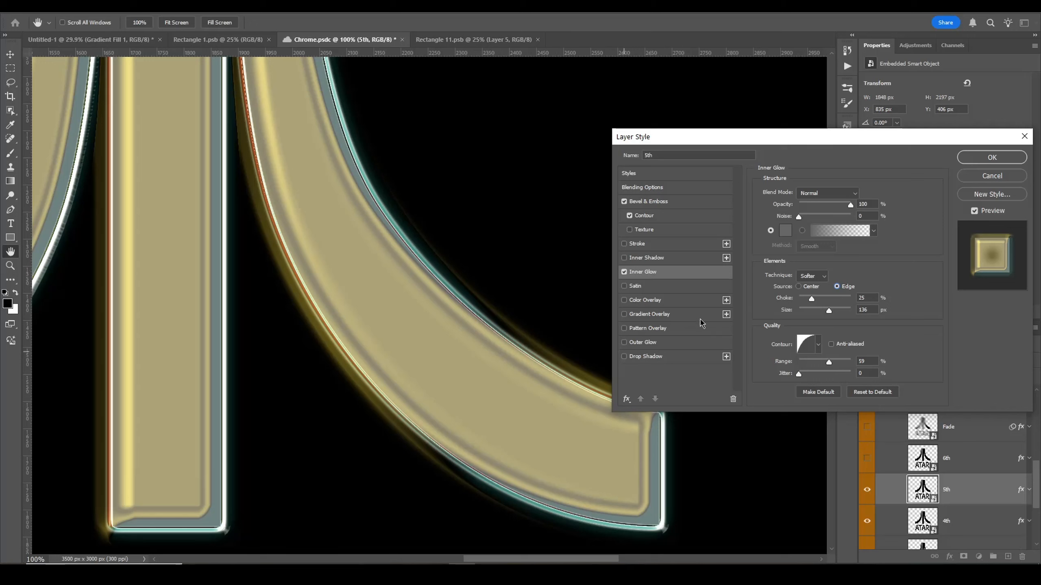
pyautogui.click(799, 287)
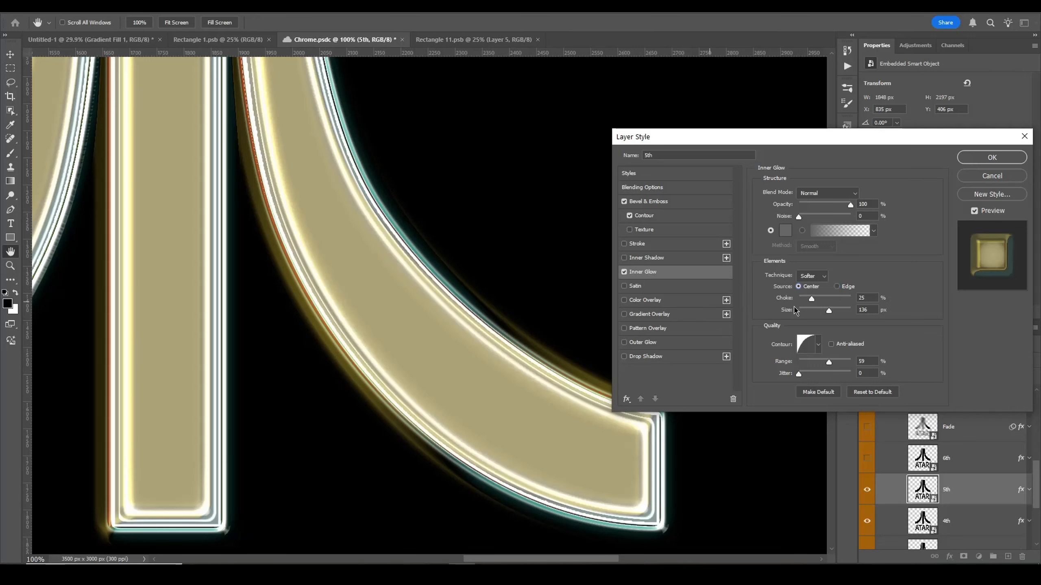
pyautogui.click(830, 299)
pyautogui.moveTo(830, 299); pyautogui.dragTo(813, 299)
pyautogui.click(840, 298)
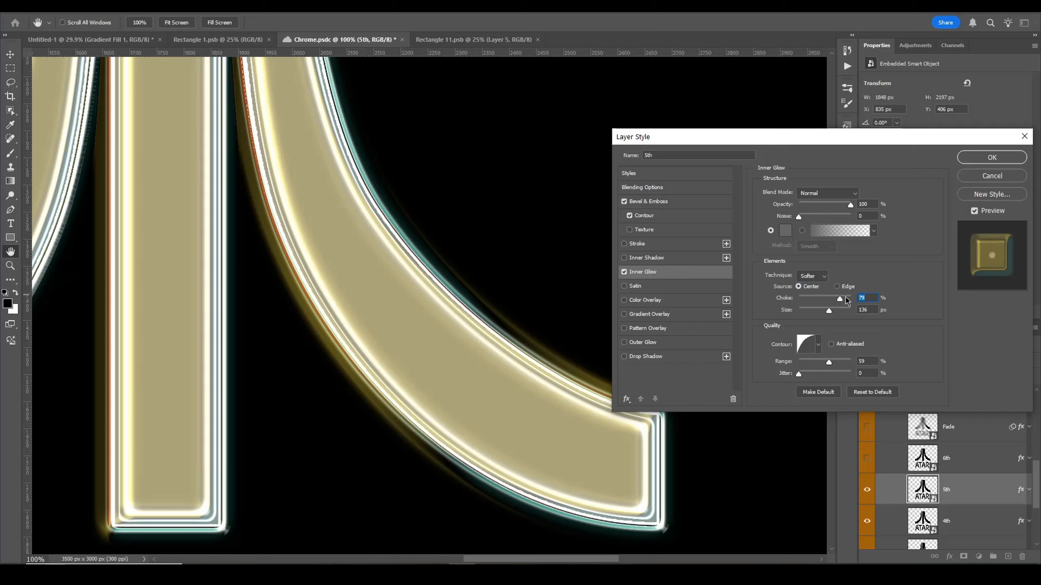
pyautogui.write('25')
# Step: Set the 5th layer's inner glow size to 125 px and close the Layer Style dialog
pyautogui.moveTo(834, 312); pyautogui.dragTo(839, 312)
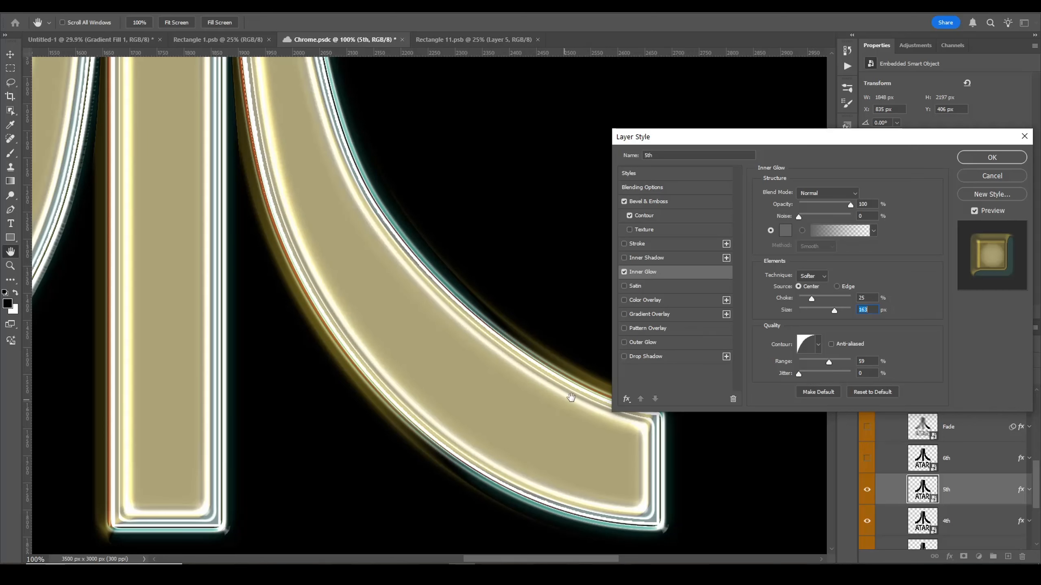
pyautogui.write('125')
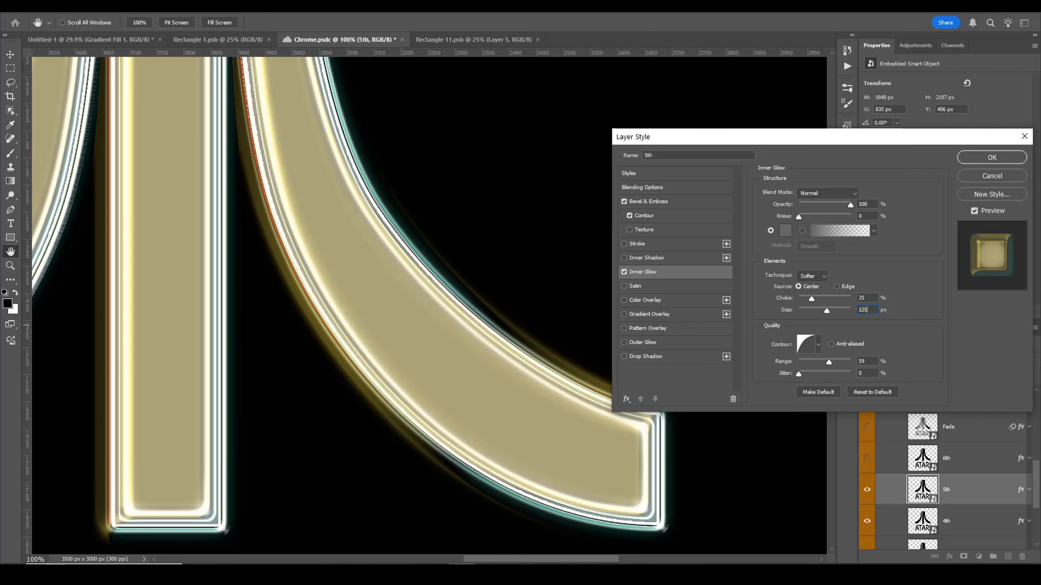
pyautogui.click(789, 364)
pyautogui.click(960, 161)
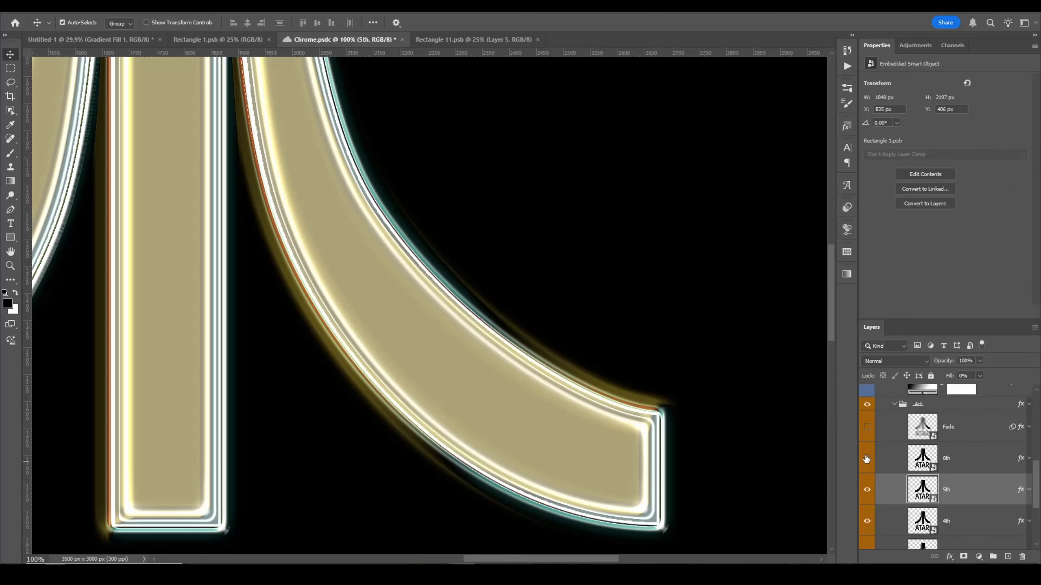
# Step: Make the 6th layer visible and open its Bevel & Emboss layer style
pyautogui.click(867, 457)
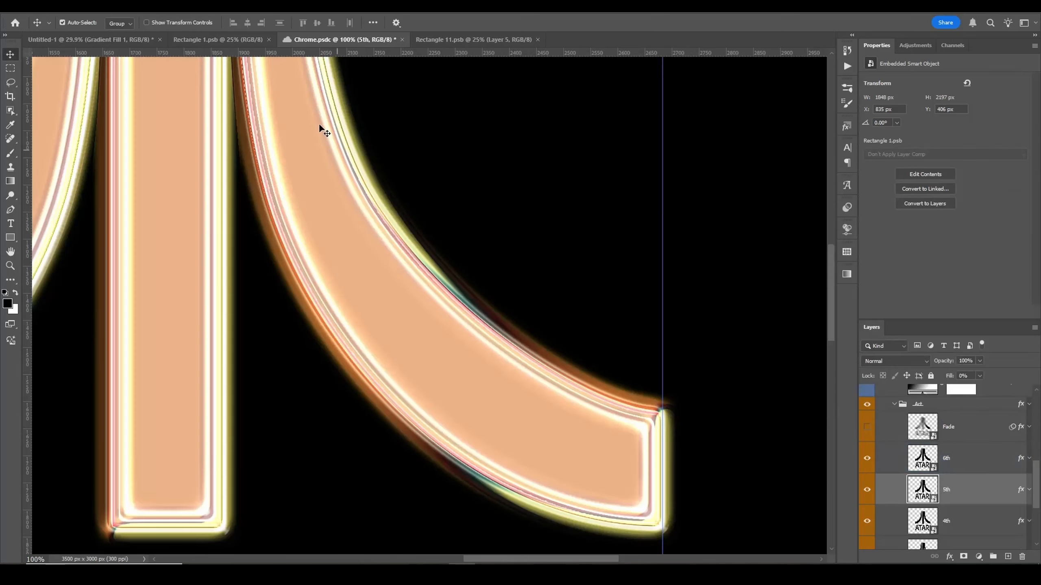
pyautogui.scroll(-3, 348, 289)
pyautogui.scroll(3, 500, 204)
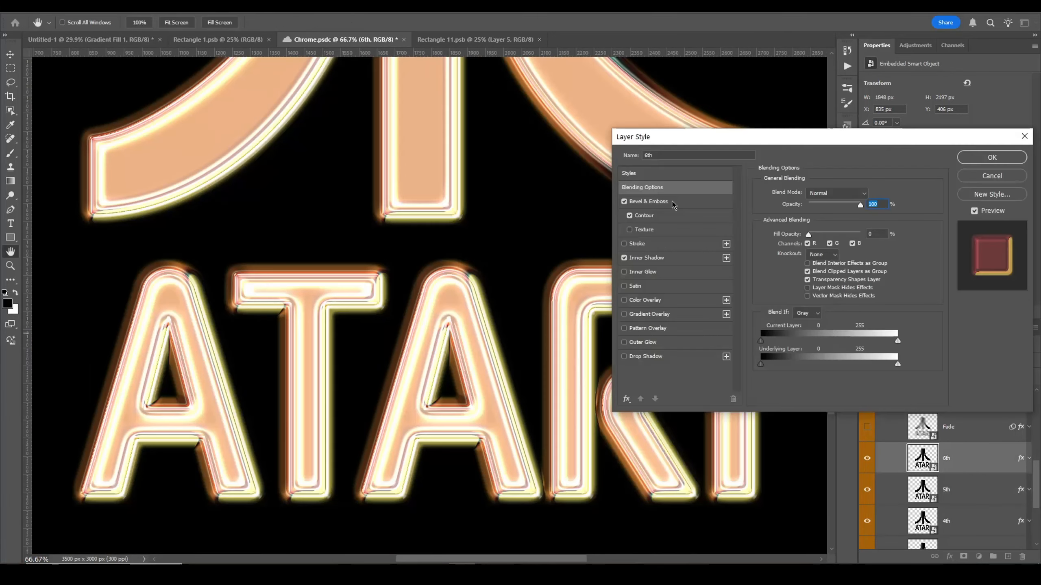
pyautogui.click(664, 202)
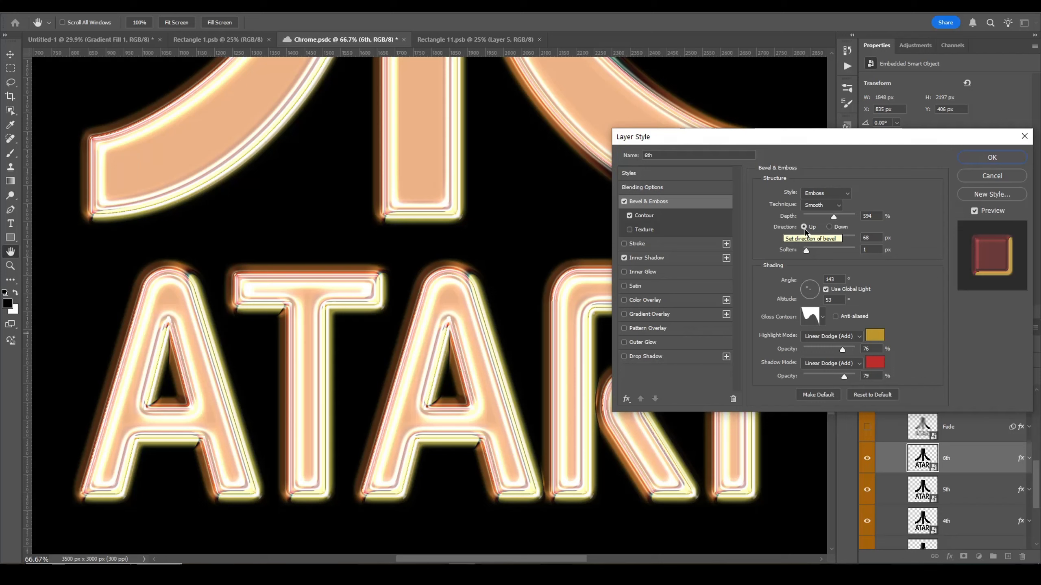
pyautogui.scroll(1, 796, 216)
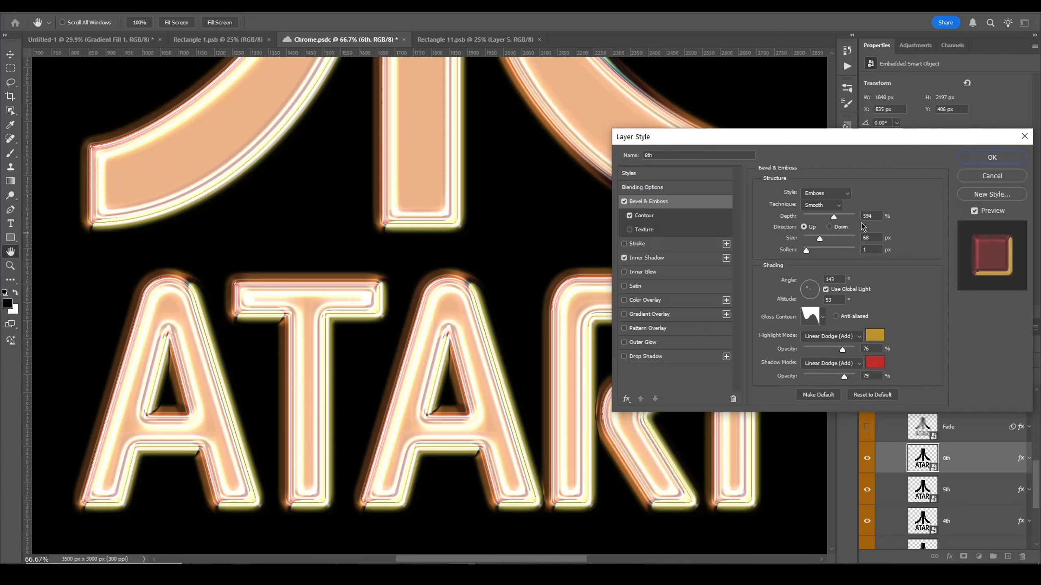
# Step: Compare the 6th layer's bevel direction Down versus Up, keeping Up
pyautogui.click(829, 227)
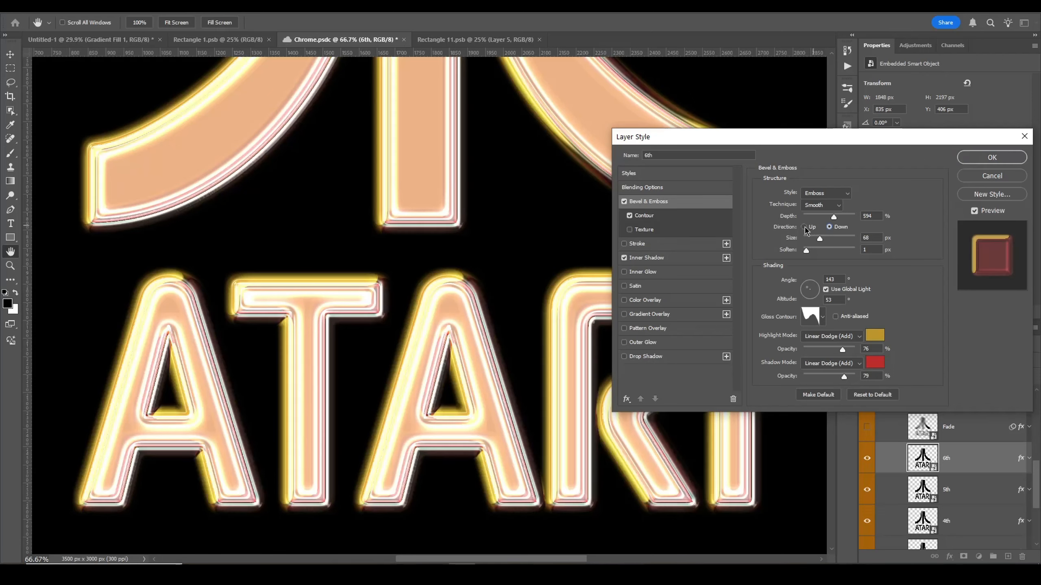
pyautogui.click(804, 228)
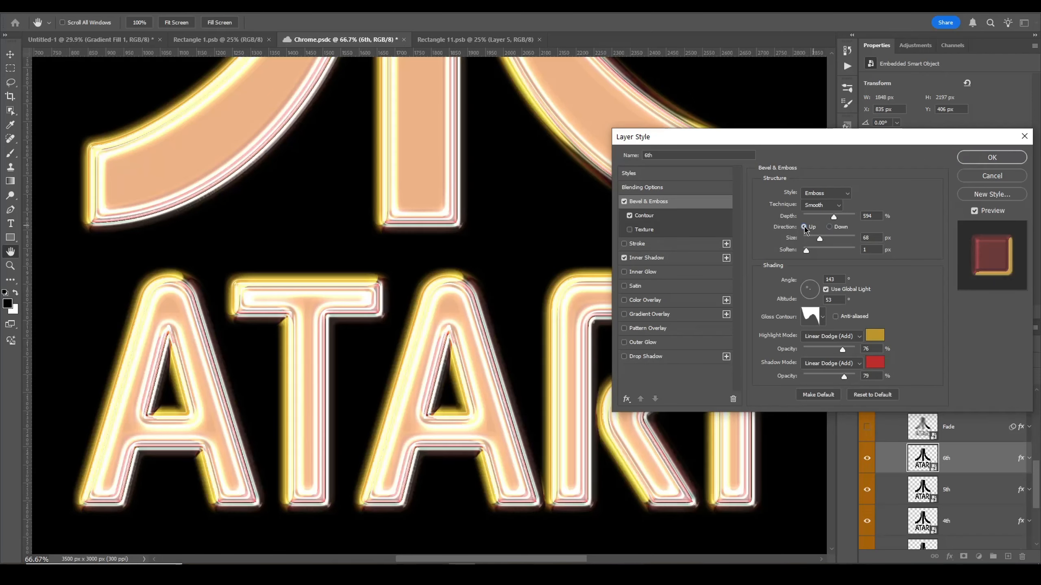
pyautogui.moveTo(460, 291); pyautogui.dragTo(429, 298)
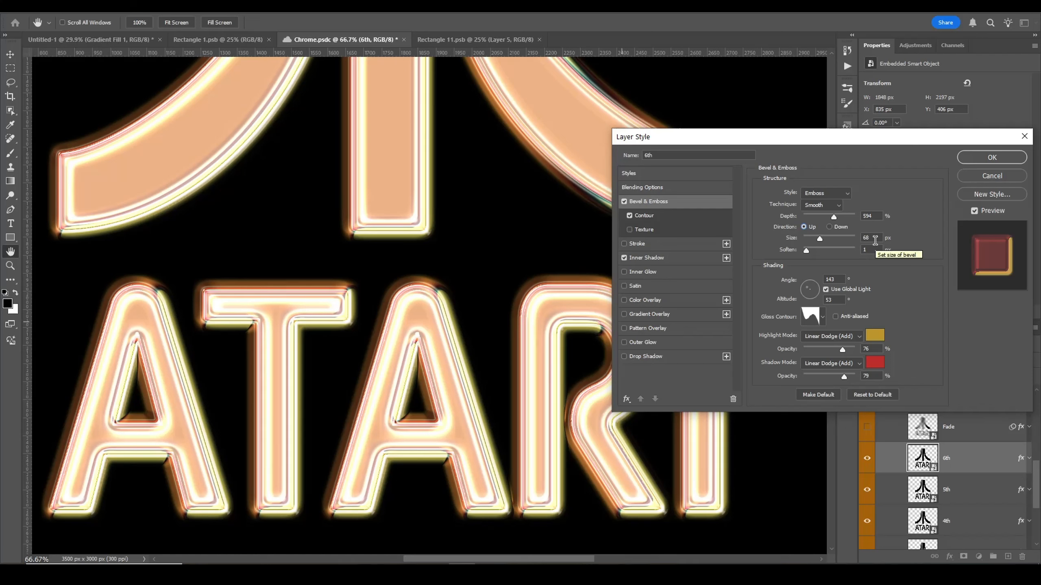
pyautogui.scroll(1, 852, 261)
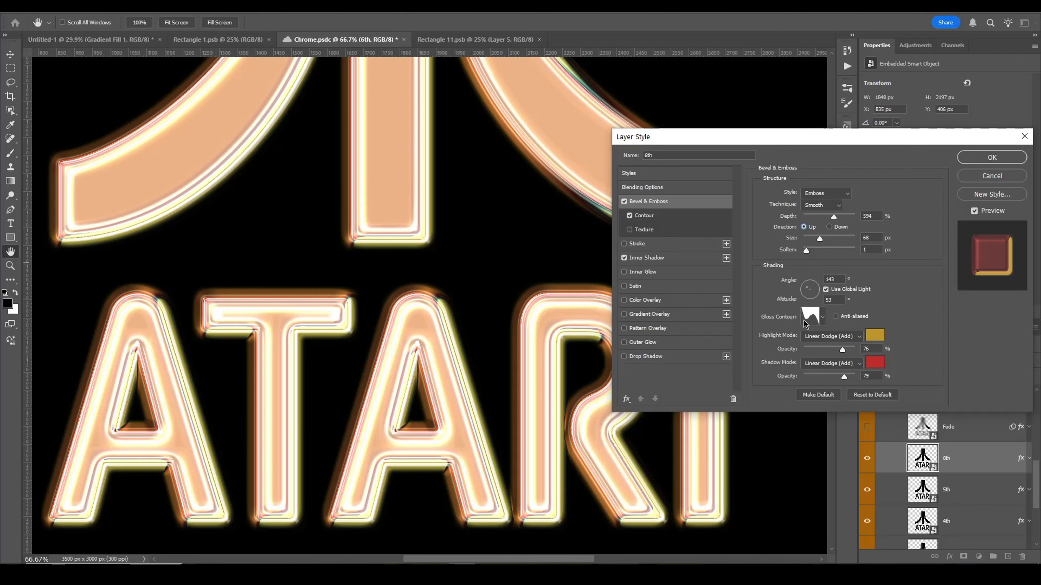
# Step: Try several gloss contour presets for the 6th layer's Bevel & Emboss
pyautogui.click(822, 317)
pyautogui.click(778, 363)
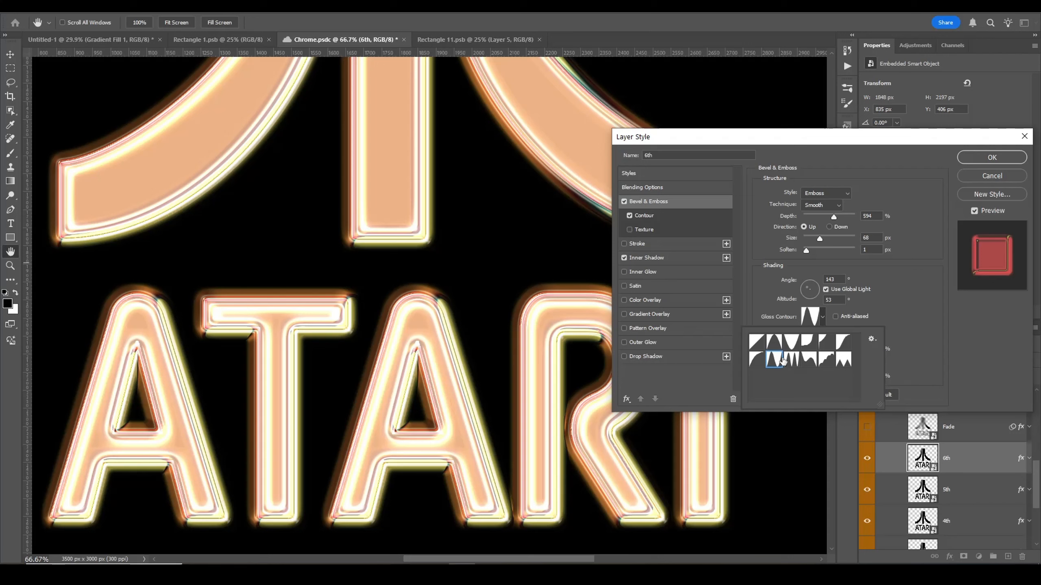
pyautogui.click(796, 348)
pyautogui.click(792, 362)
pyautogui.click(825, 346)
pyautogui.click(811, 359)
pyautogui.click(793, 361)
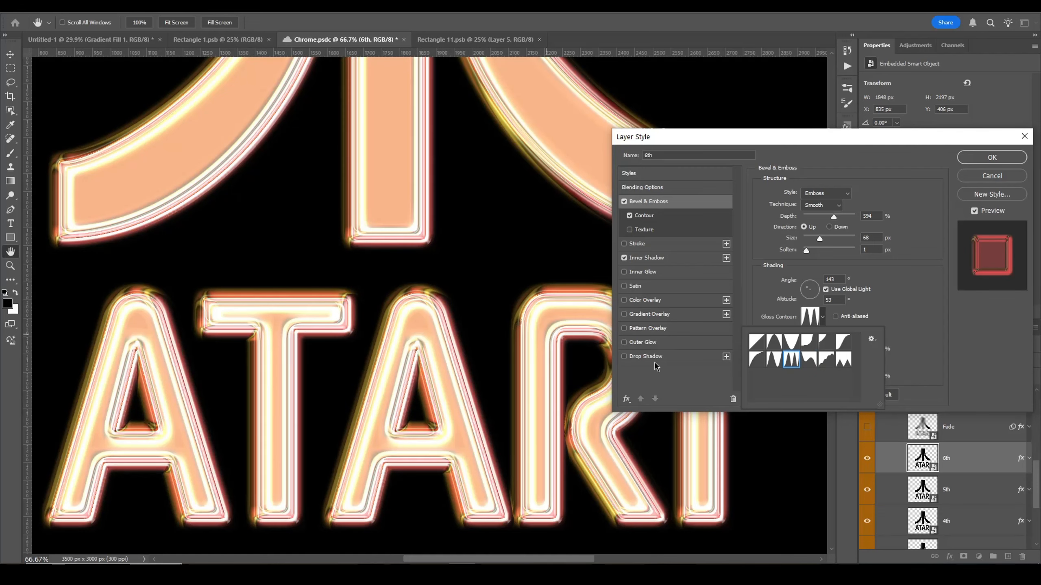
pyautogui.click(756, 359)
pyautogui.click(809, 360)
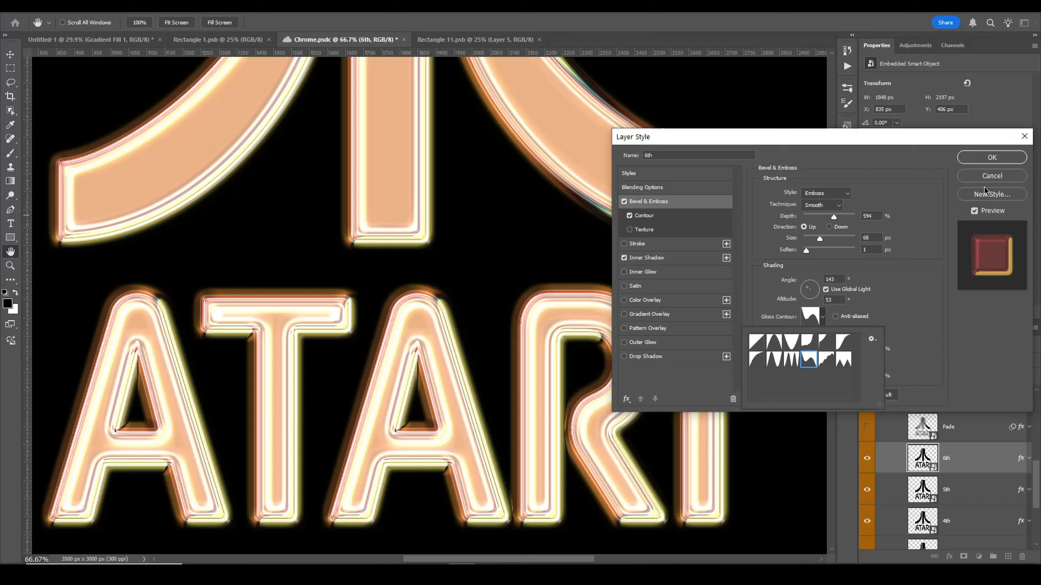
pyautogui.click(949, 337)
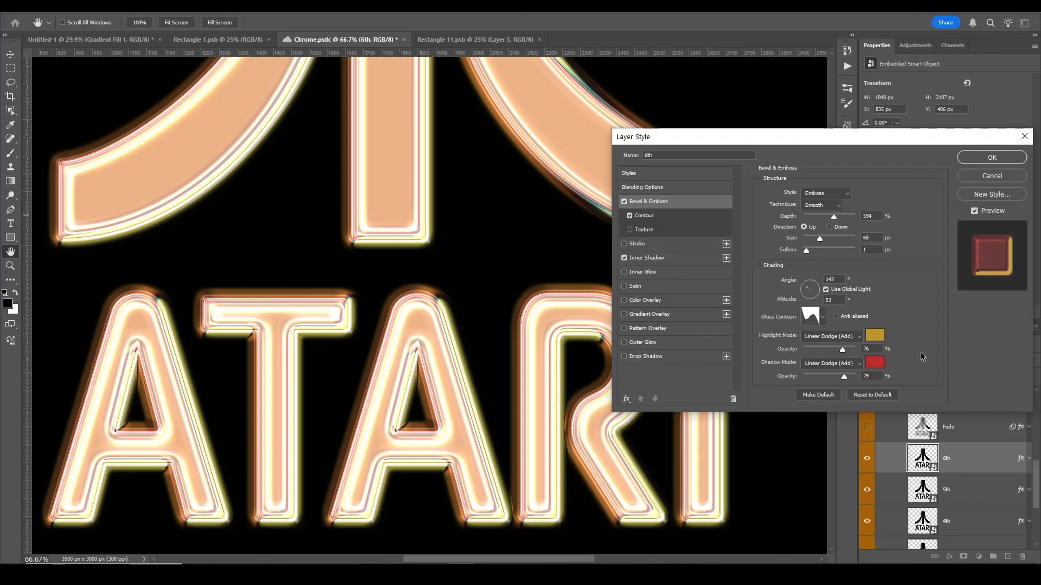
# Step: Inspect the Bevel & Emboss contour range and toggle the 6th layer's Inner Shadow on and off, zoomed in, to compare
pyautogui.click(685, 216)
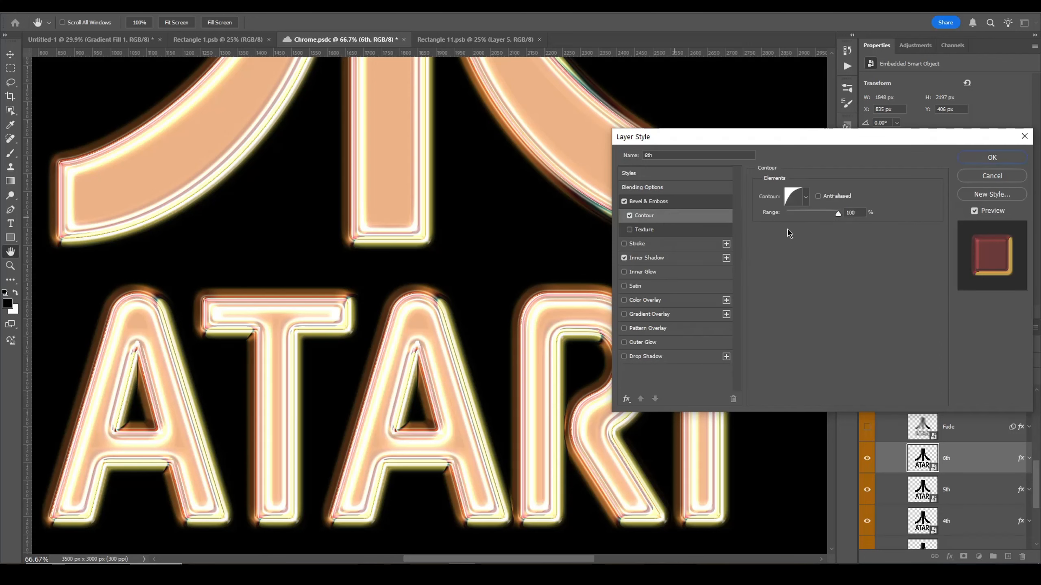
pyautogui.click(852, 212)
pyautogui.click(624, 258)
pyautogui.hotkey('ctrl', '+')
pyautogui.hotkey('ctrl', '+')
pyautogui.moveTo(549, 341); pyautogui.dragTo(172, 258)
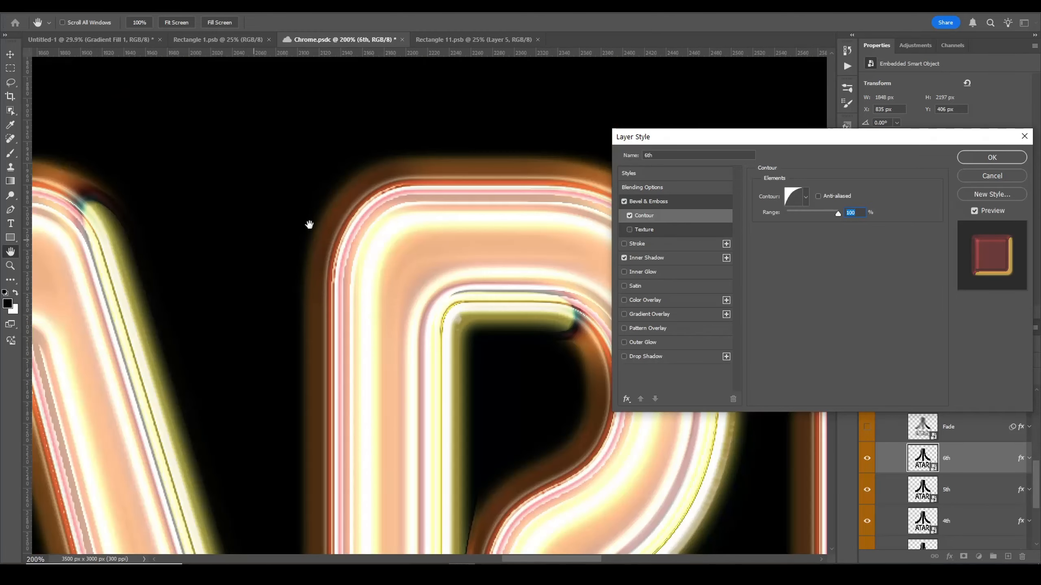
pyautogui.click(624, 258)
pyautogui.click(624, 258)
pyautogui.click(624, 258)
pyautogui.click(624, 258)
# Step: Set the 6th layer's Inner Shadow size to 16 px and close the Layer Style dialog
pyautogui.click(678, 262)
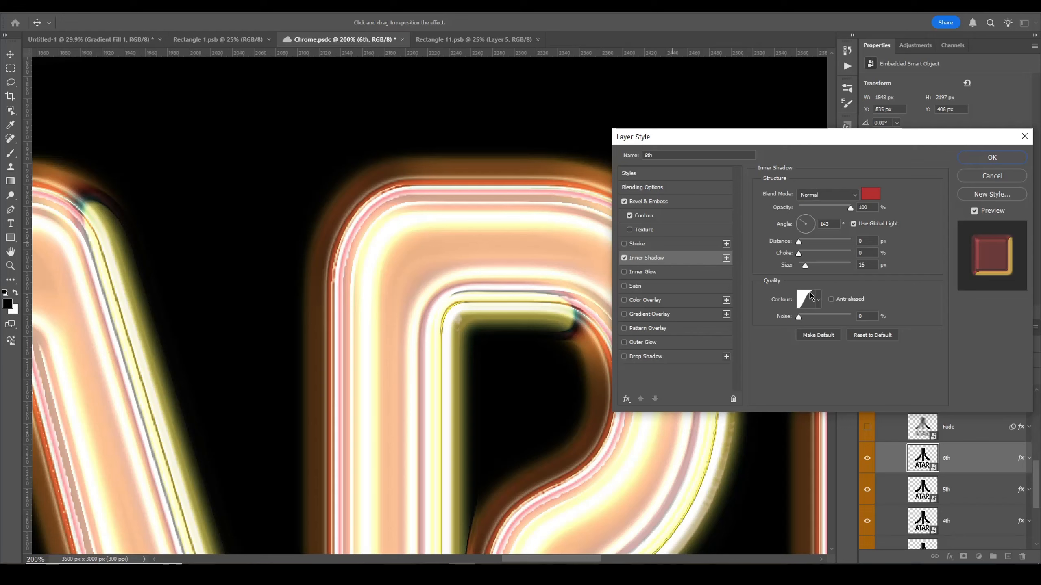
pyautogui.moveTo(824, 267); pyautogui.dragTo(816, 269)
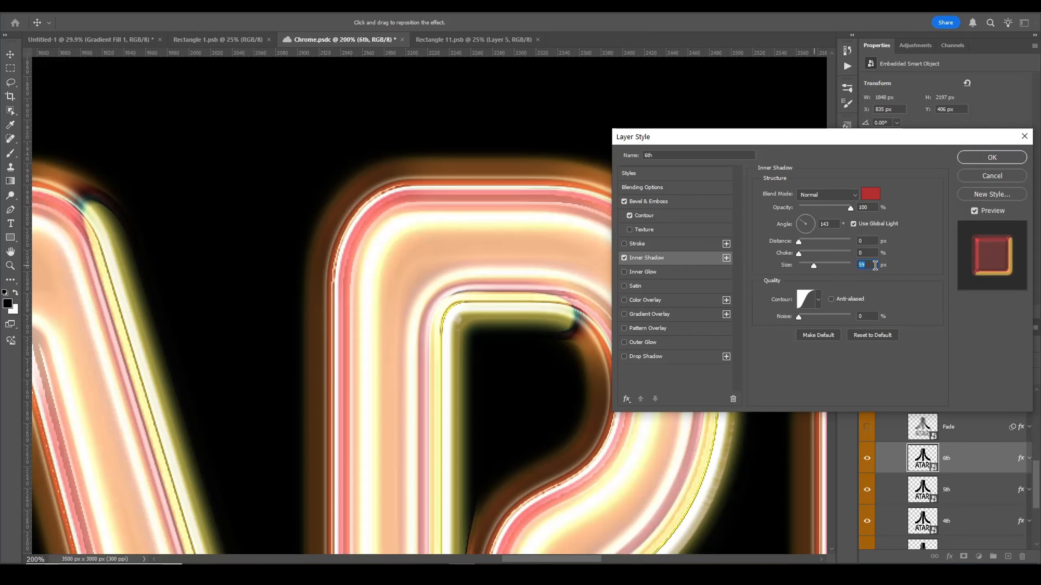
pyautogui.write('16')
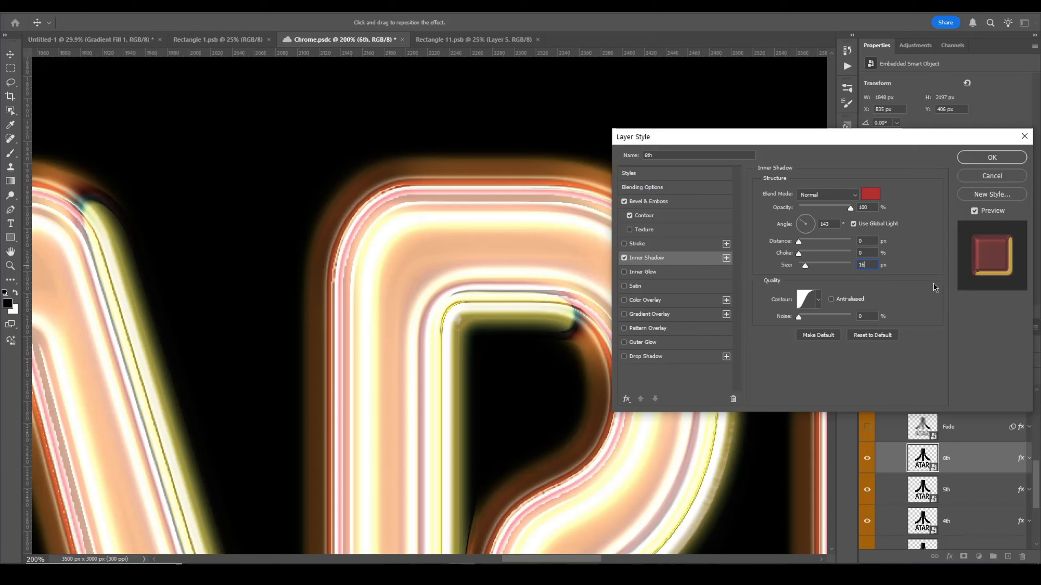
pyautogui.click(971, 157)
# Step: Zoom out to the whole logo and make the Fade layer visible
pyautogui.press('z')
pyautogui.moveTo(490, 393); pyautogui.dragTo(417, 371)
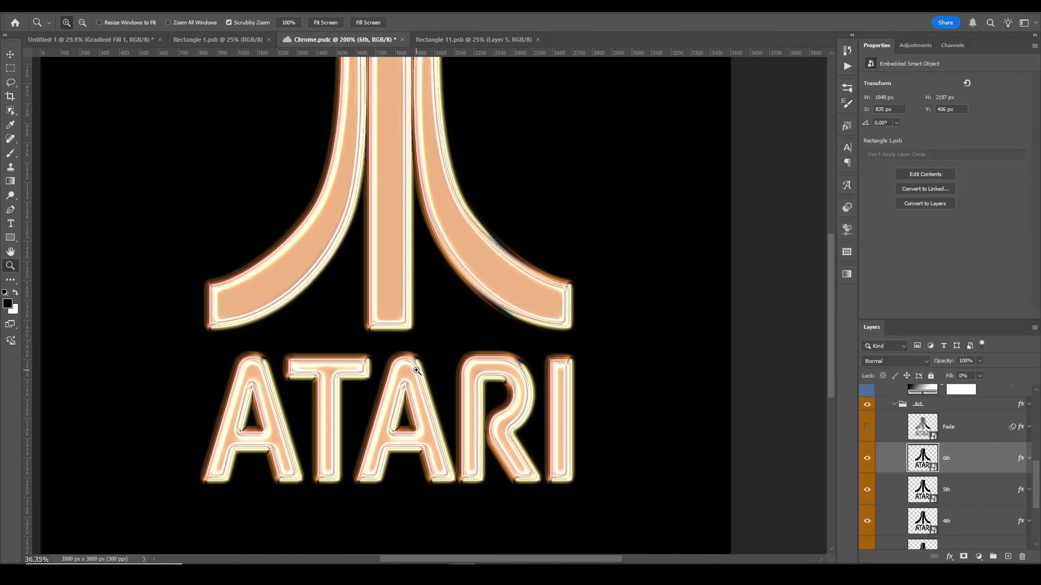
pyautogui.moveTo(460, 297)
pyautogui.mouseDown()
pyautogui.moveTo(500, 323)
pyautogui.moveTo(466, 304)
pyautogui.mouseUp()
pyautogui.moveTo(472, 239); pyautogui.dragTo(486, 264)
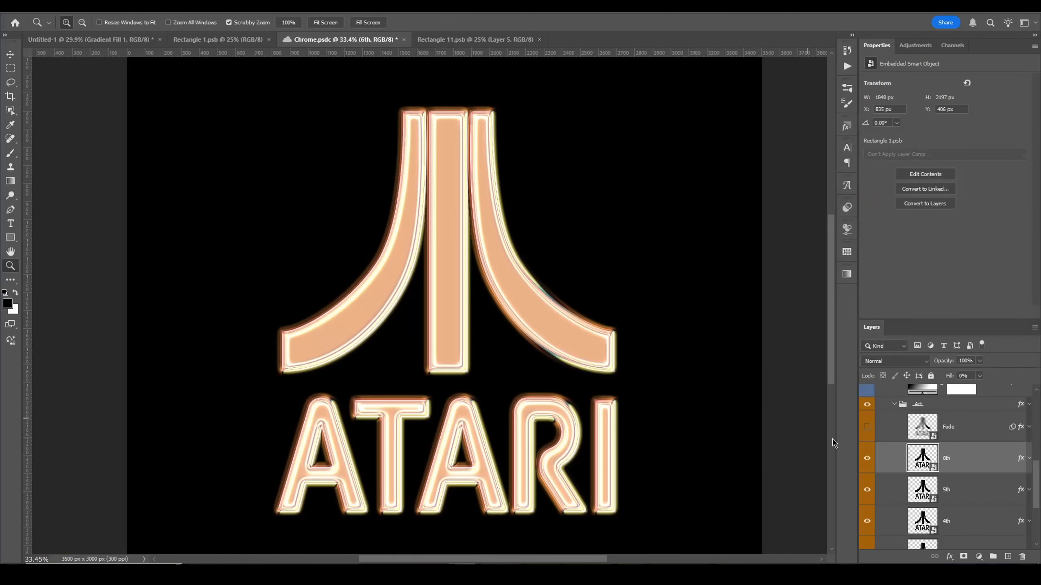
pyautogui.click(1029, 427)
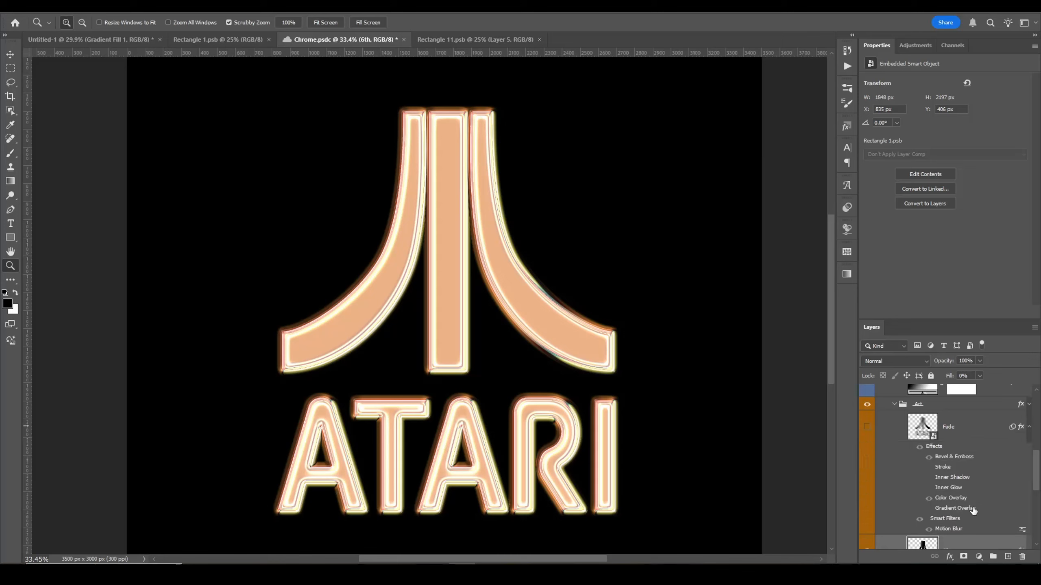
pyautogui.click(1030, 429)
pyautogui.click(866, 427)
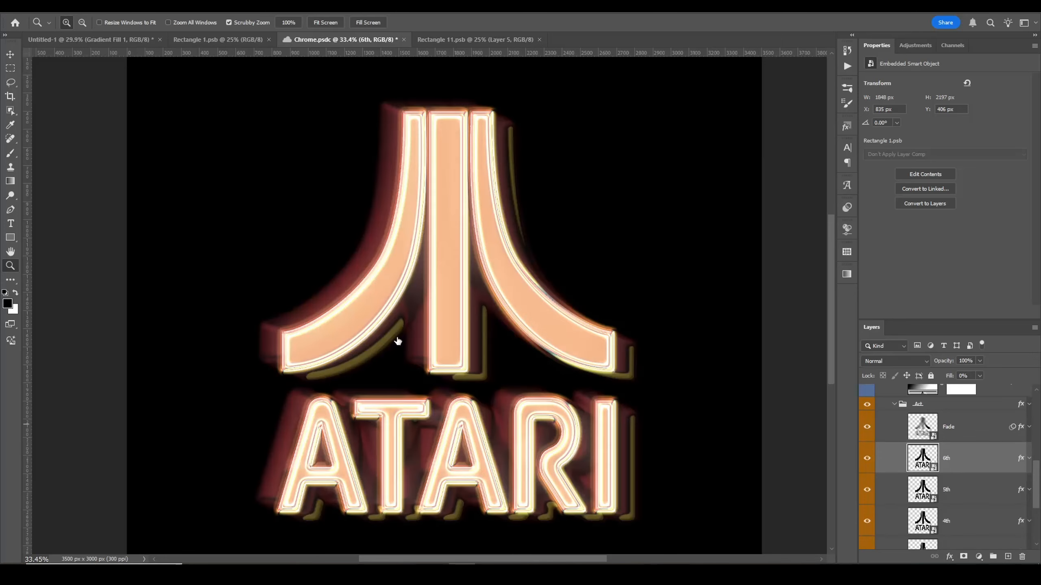
# Step: Nudge the logo art slightly with the Move tool and collapse the Art layer group
pyautogui.moveTo(416, 227); pyautogui.dragTo(415, 235)
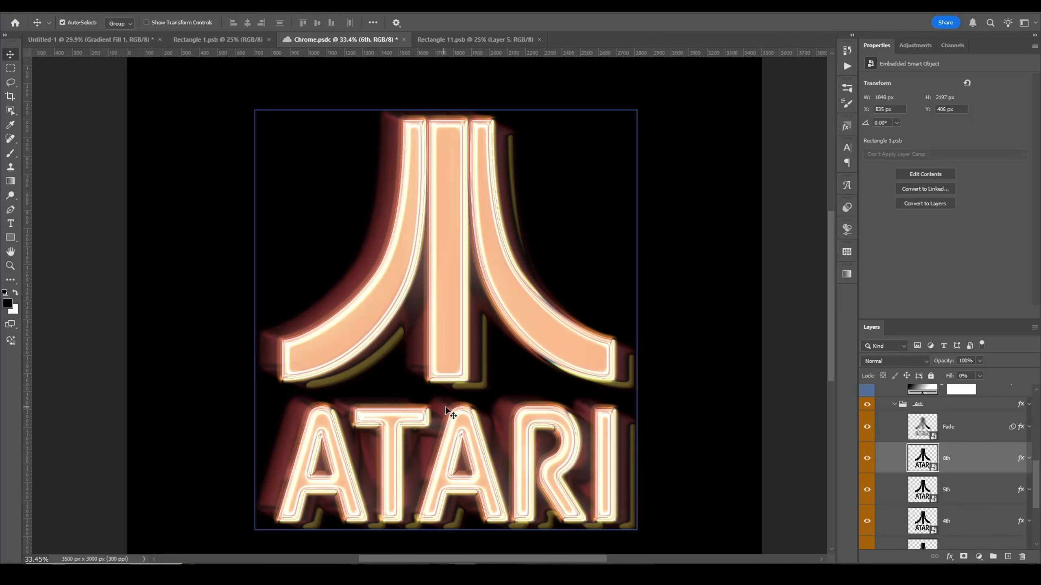
pyautogui.moveTo(608, 349); pyautogui.dragTo(541, 309)
pyautogui.click(935, 437)
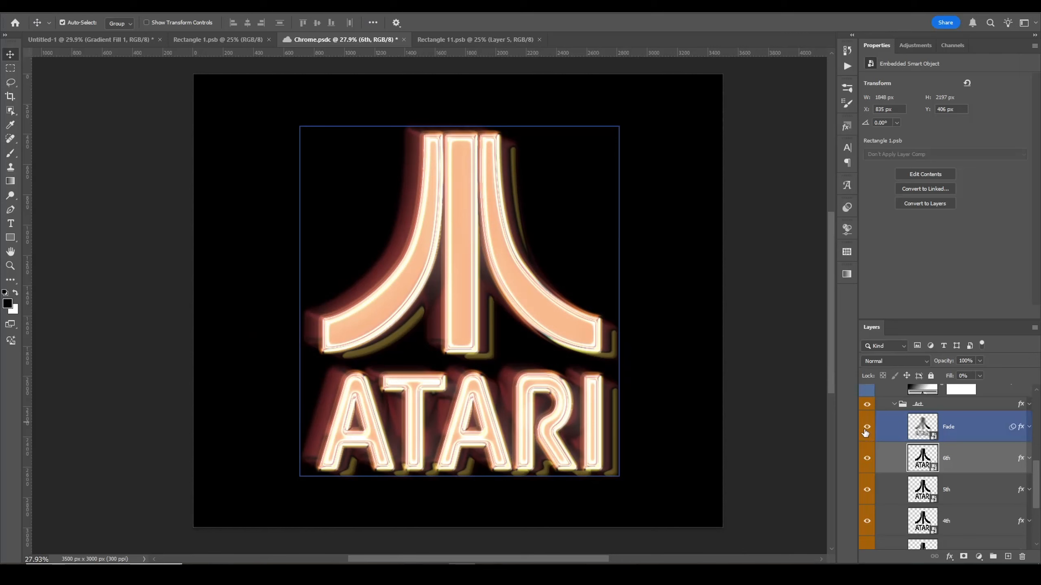
pyautogui.scroll(2, 996, 446)
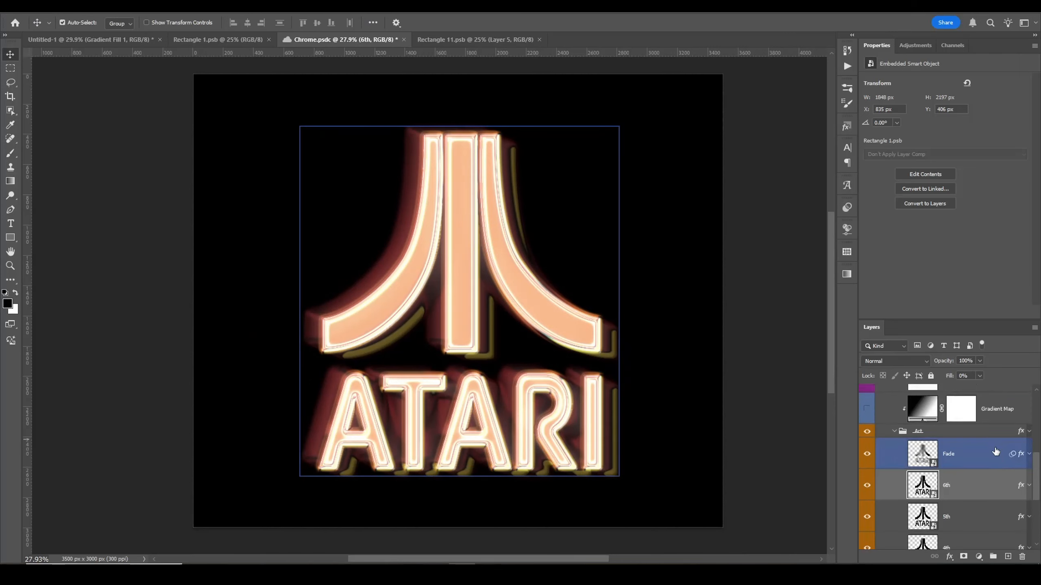
pyautogui.scroll(2, 996, 451)
pyautogui.scroll(-2, 992, 491)
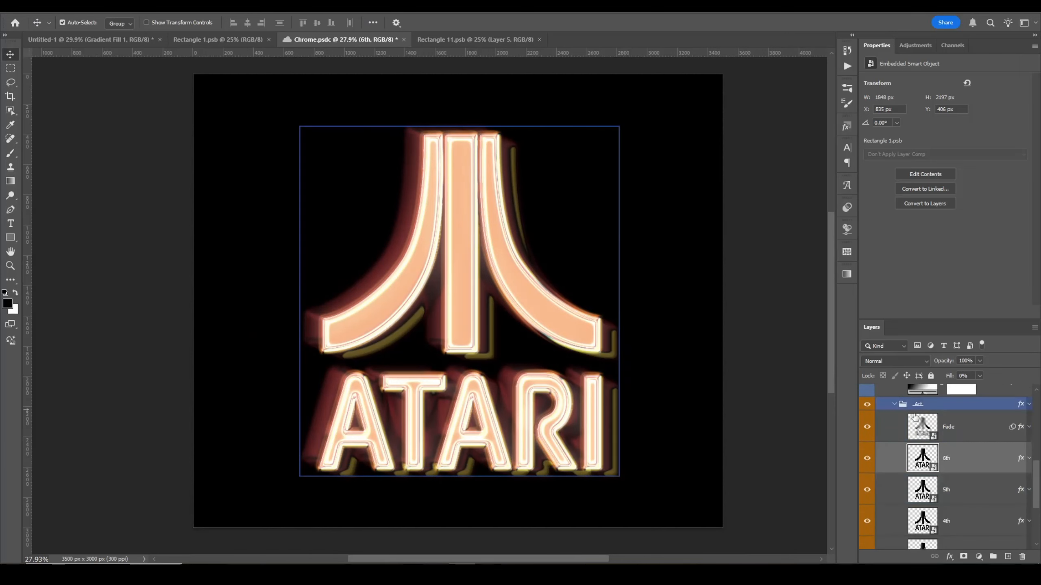
pyautogui.scroll(1, 979, 502)
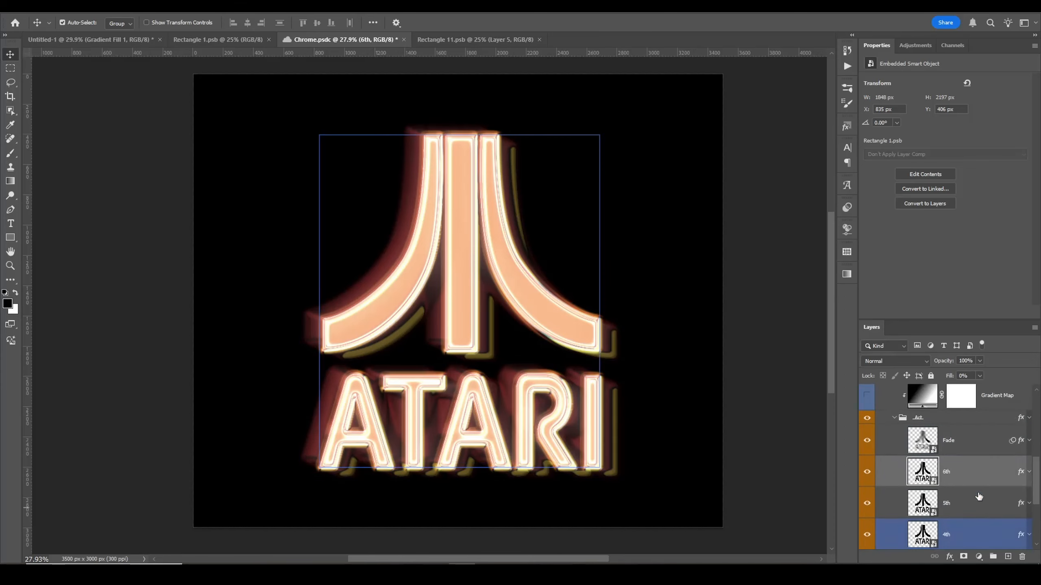
pyautogui.click(895, 419)
# Step: Make the Gradient Map adjustment layer visible and select it
pyautogui.click(869, 511)
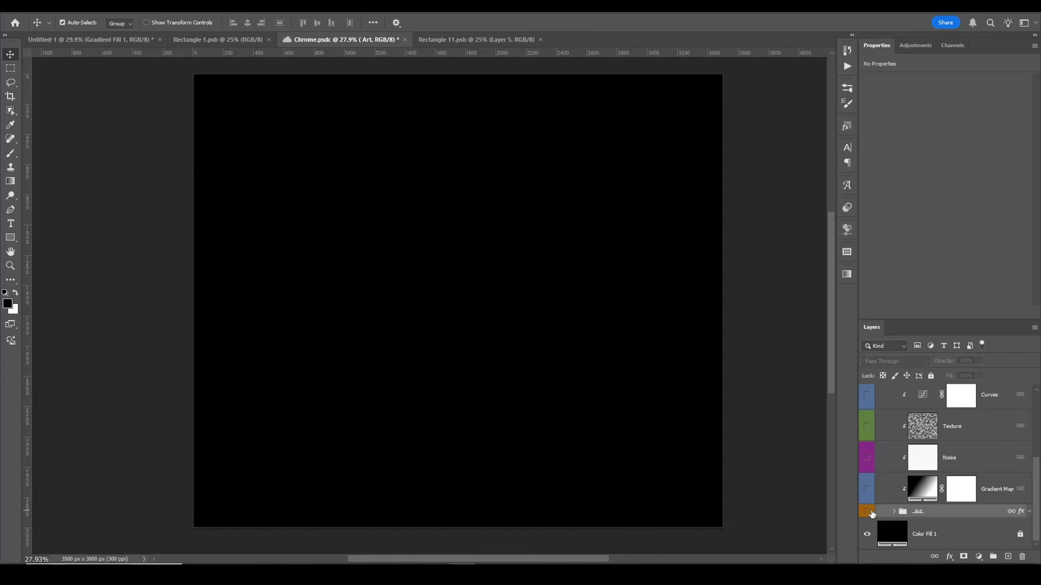
pyautogui.click(867, 511)
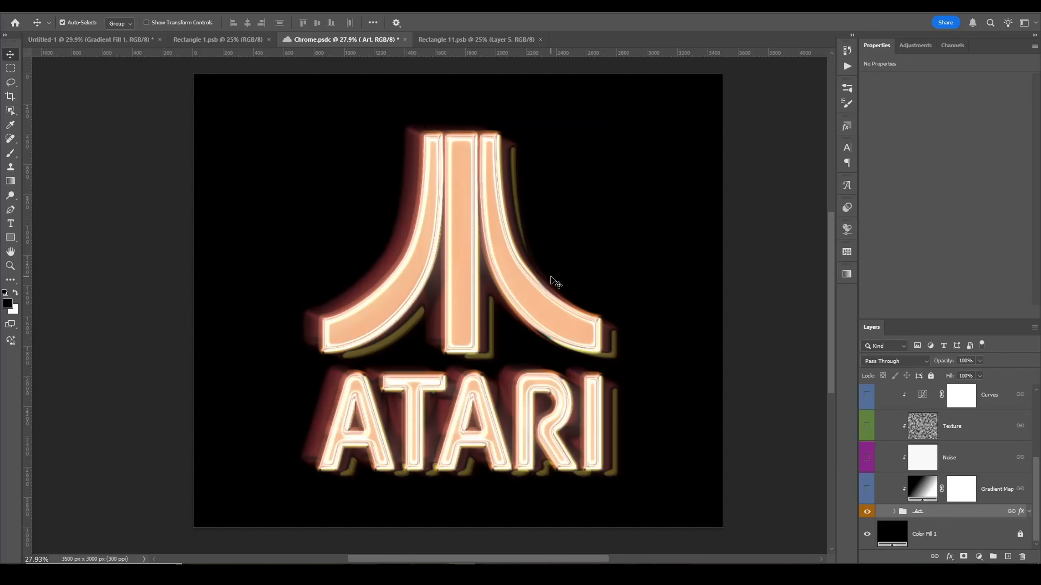
pyautogui.scroll(1, 519, 332)
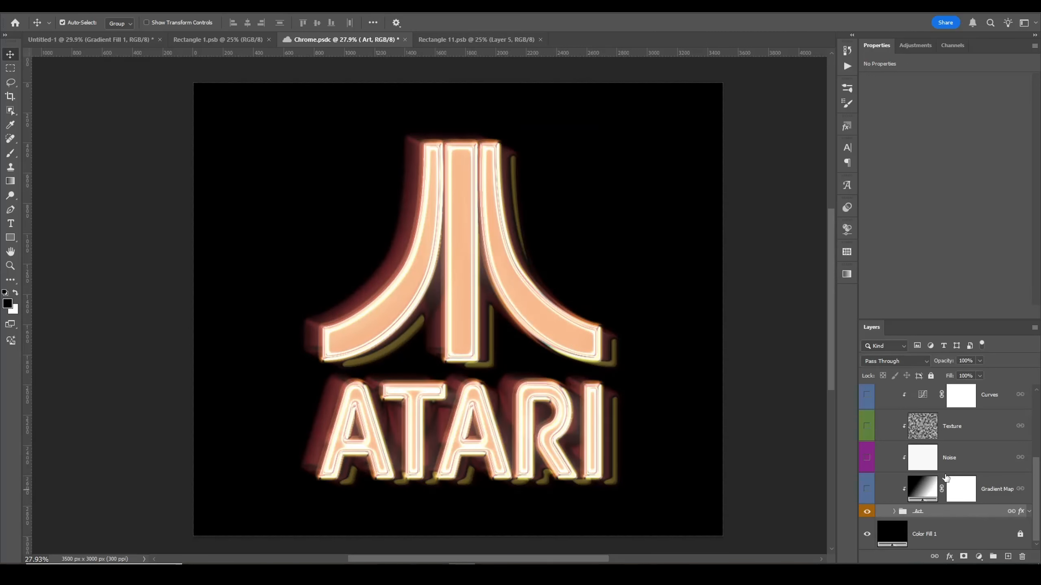
pyautogui.click(867, 489)
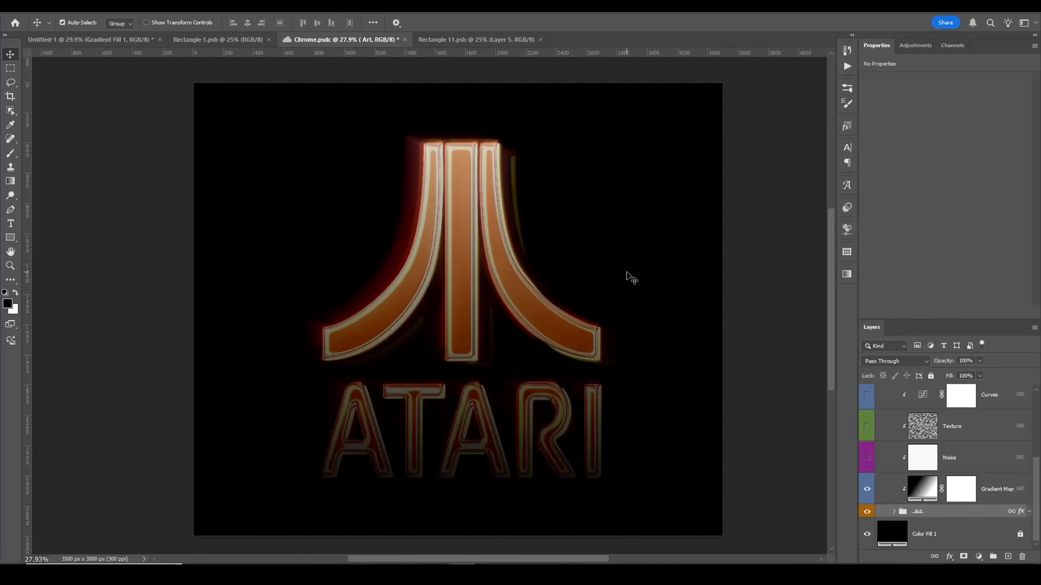
pyautogui.click(922, 488)
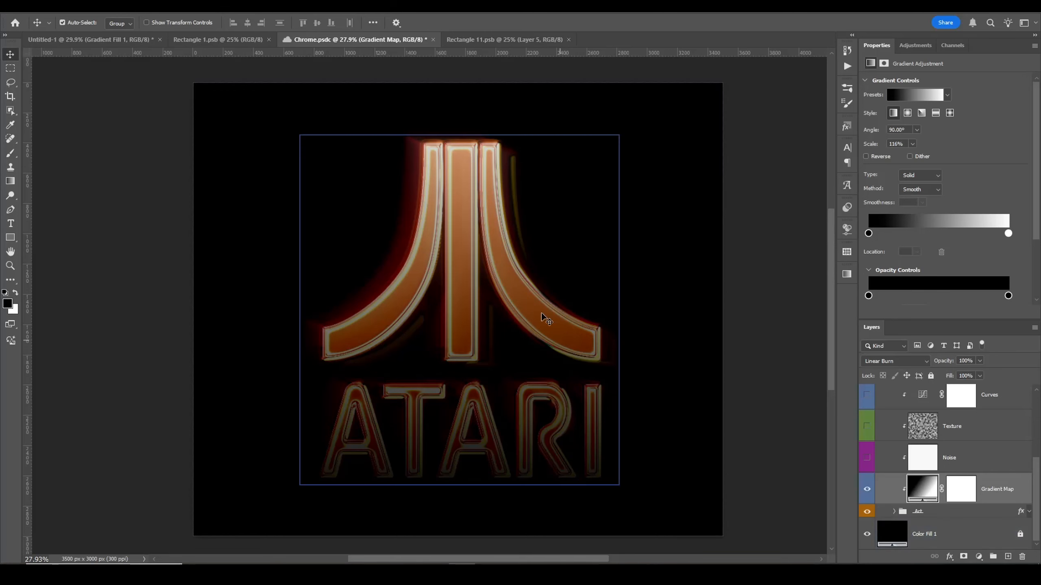
# Step: Make the Noise layer visible, checking its effect on the logo up close
pyautogui.press('z')
pyautogui.moveTo(500, 263); pyautogui.dragTo(590, 319)
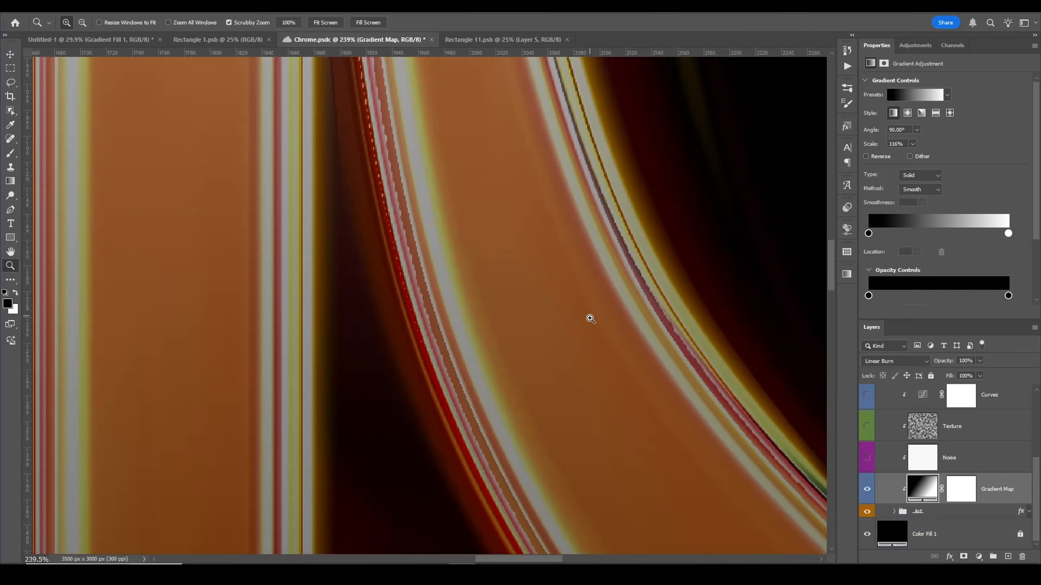
pyautogui.press('v')
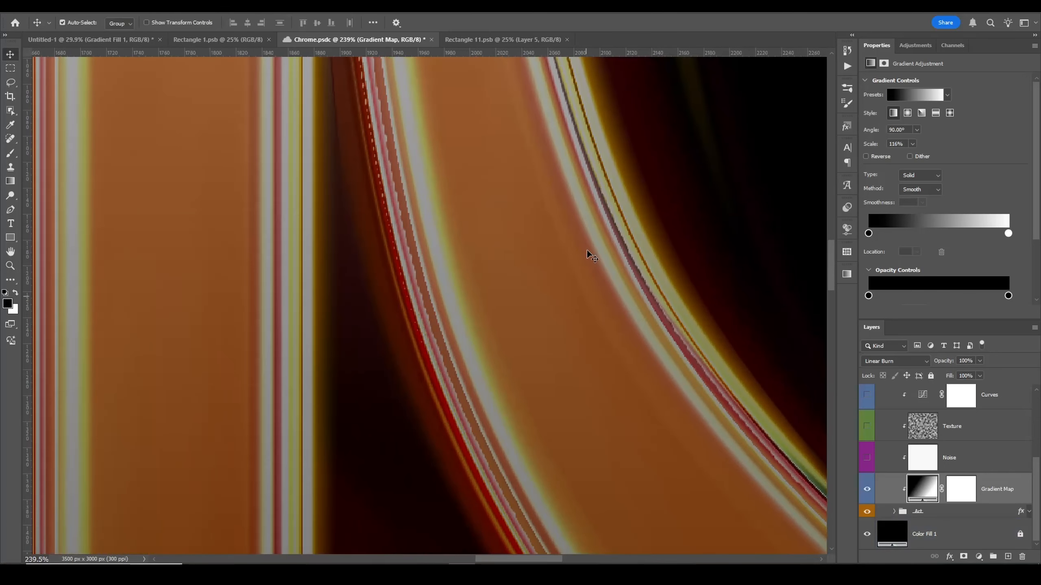
pyautogui.click(868, 458)
pyautogui.press('z')
pyautogui.moveTo(474, 274); pyautogui.dragTo(388, 260)
pyautogui.press('v')
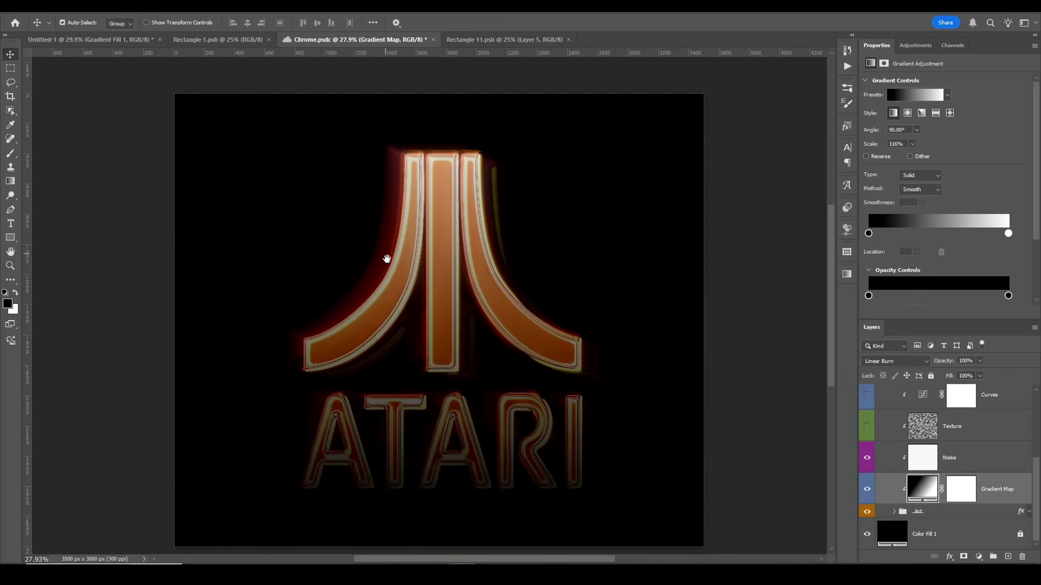
# Step: Add a new layer above the Gradient Map and try filling it
pyautogui.click(1008, 557)
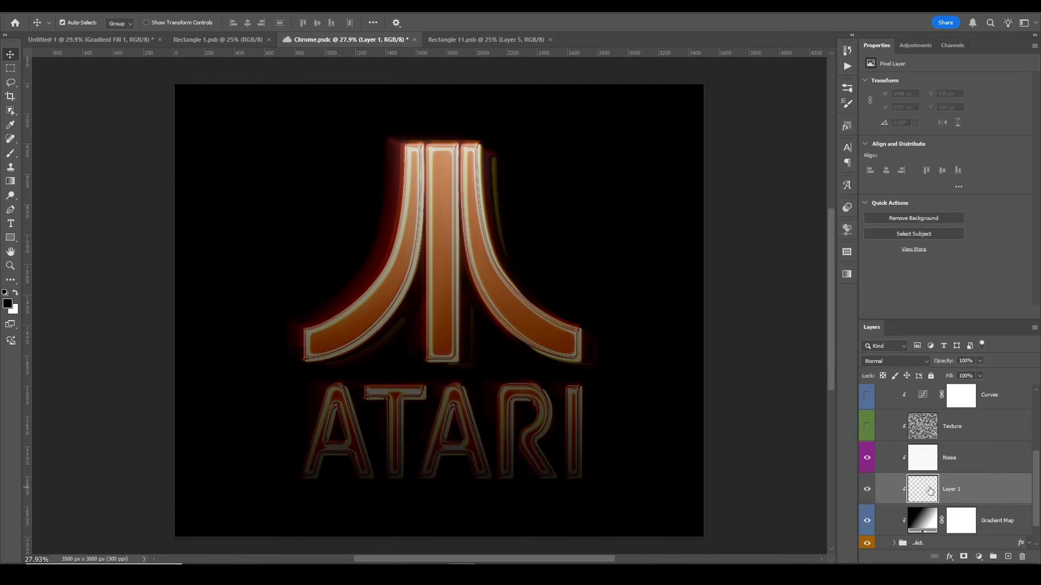
pyautogui.hotkey('ctrl', 'BackSpace')
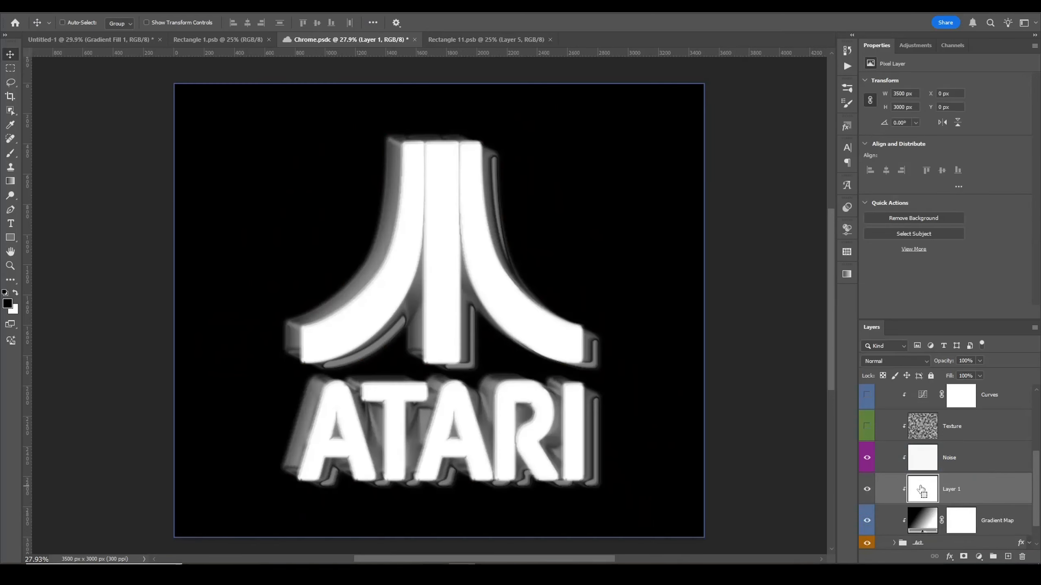
pyautogui.hotkey('ctrl', 'z')
# Step: Create a new layer at the top of the layer stack and fill it with white
pyautogui.scroll(3, 979, 421)
pyautogui.click(776, 416)
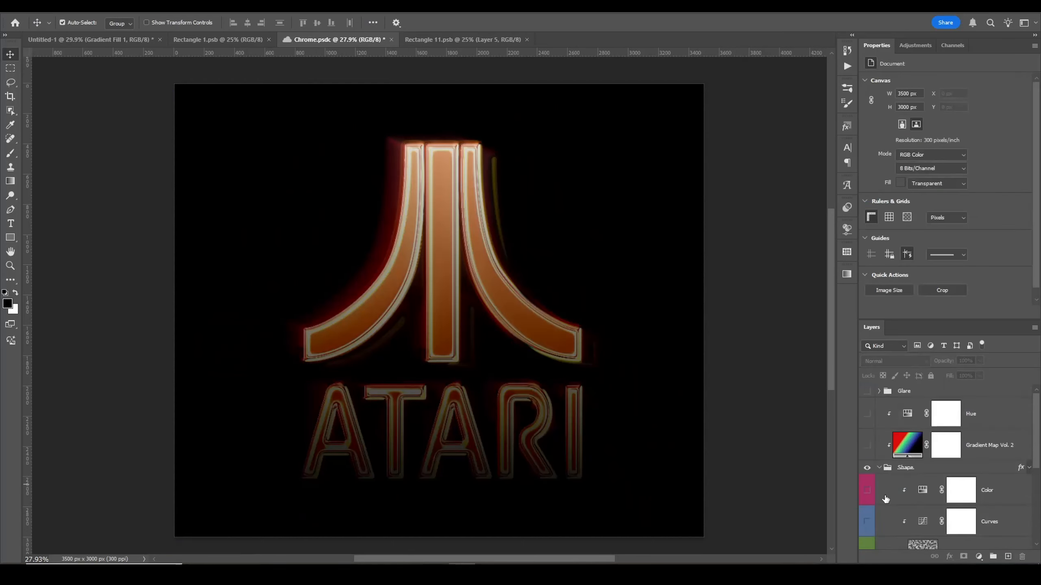
pyautogui.click(1007, 556)
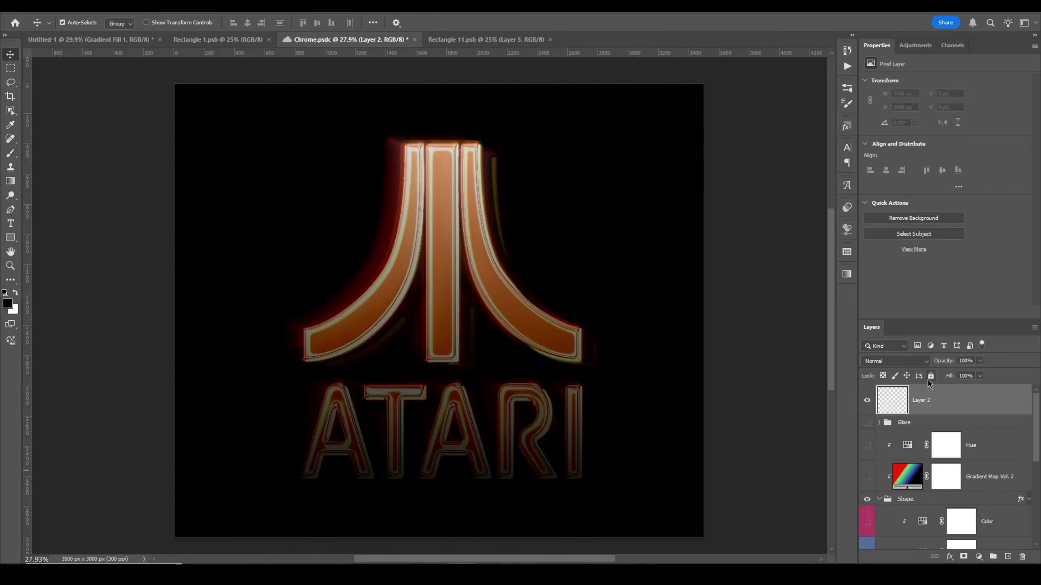
pyautogui.hotkey('ctrl', 'BackSpace')
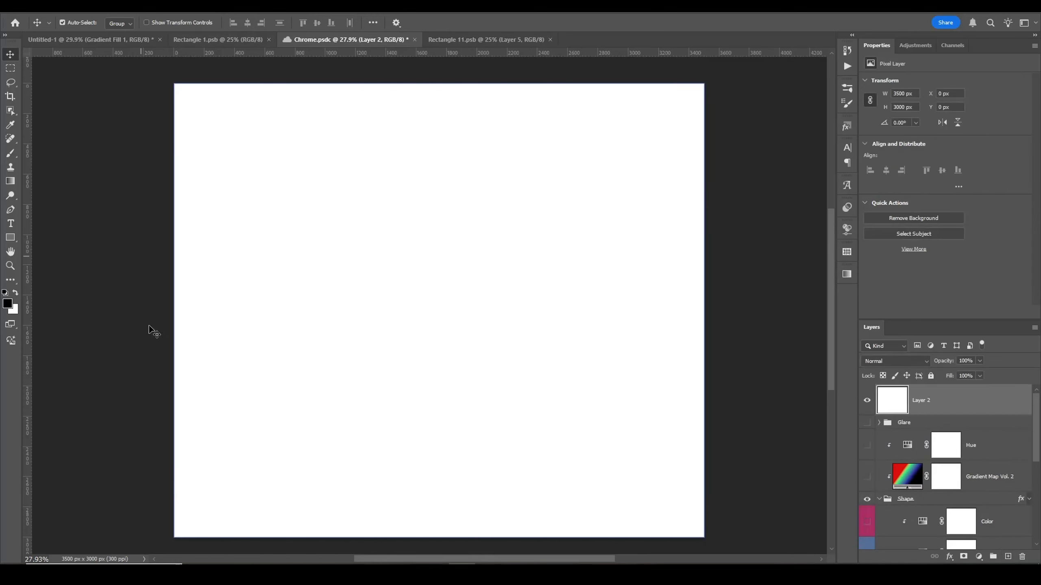
# Step: Apply Add Noise to the new layer at 11% with Gaussian distribution and Monochromatic
pyautogui.click(152, 13)
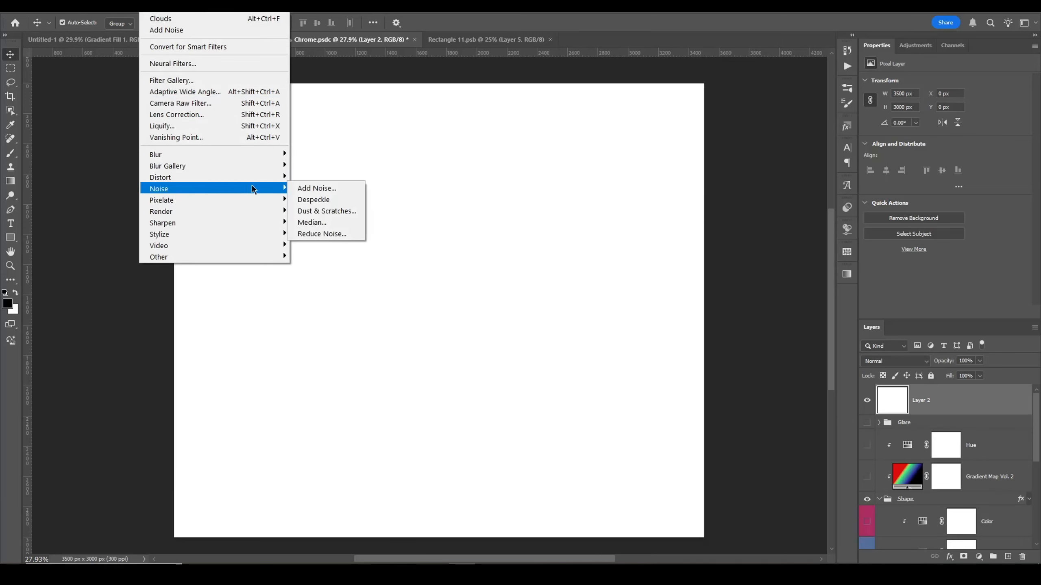
pyautogui.click(313, 189)
pyautogui.hotkey('ctrl', '+')
pyautogui.hotkey('ctrl', '+')
pyautogui.hotkey('ctrl', '+')
pyautogui.hotkey('ctrl', '+')
pyautogui.hotkey('ctrl', '+')
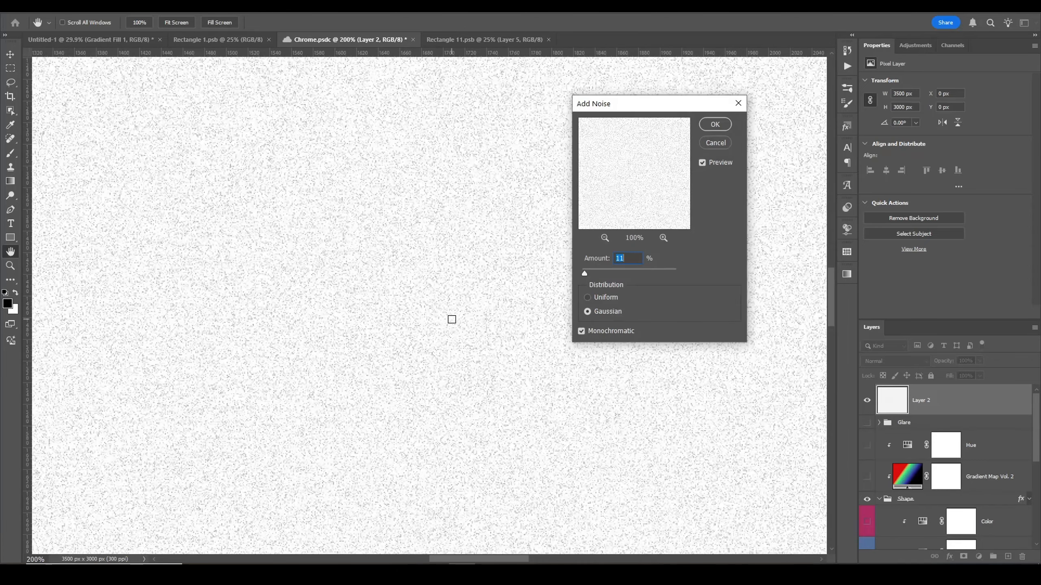
pyautogui.click(586, 298)
pyautogui.click(588, 311)
pyautogui.click(715, 124)
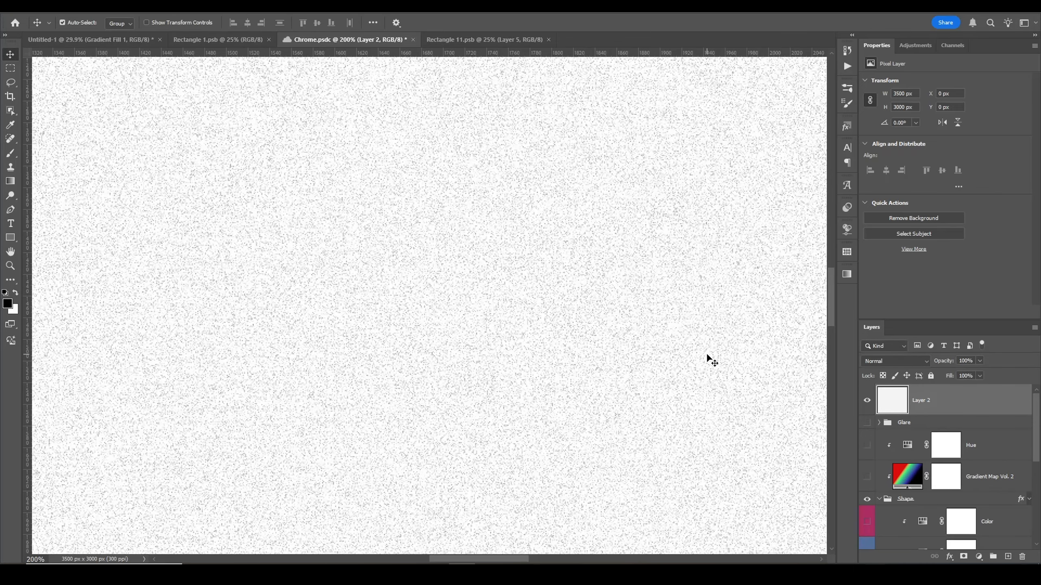
# Step: Invert the noise layer and set its blend mode to Screen
pyautogui.hotkey('ctrl', 'i')
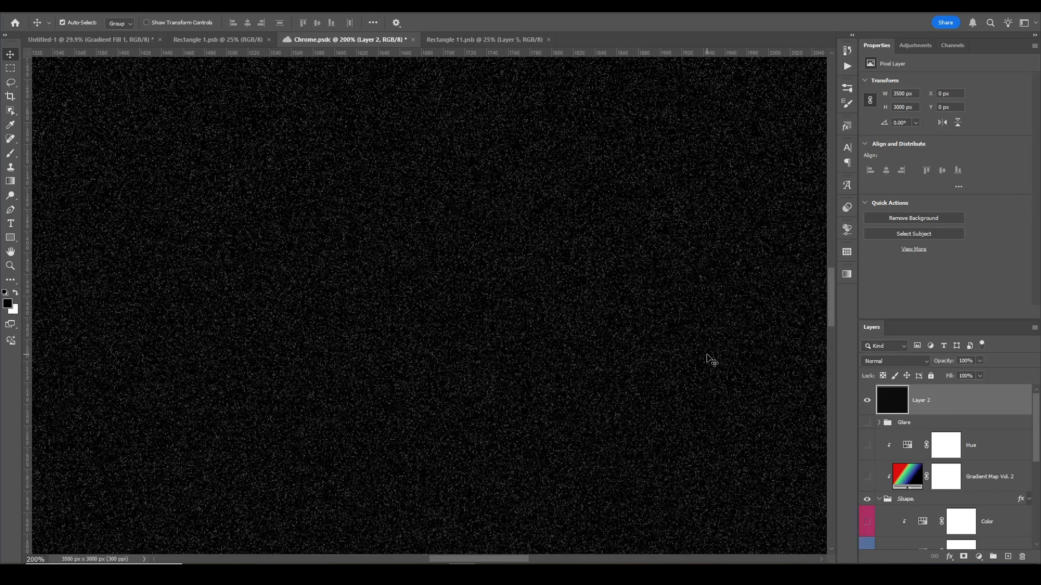
pyautogui.click(898, 363)
pyautogui.click(938, 361)
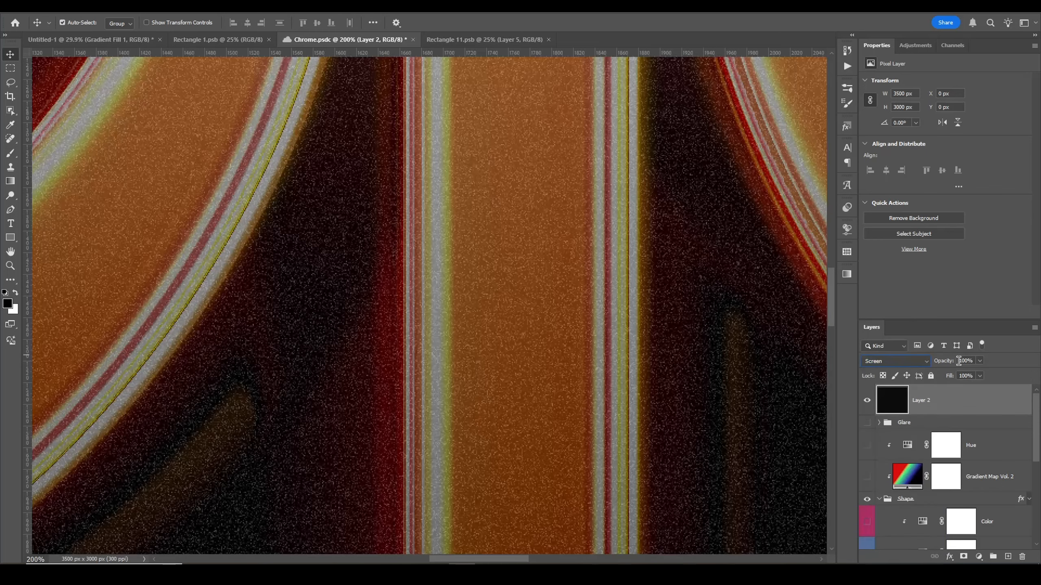
# Step: Move the noise layer into the Shapes group just below the Noise layer
pyautogui.moveTo(932, 413); pyautogui.dragTo(915, 517)
pyautogui.moveTo(601, 375); pyautogui.dragTo(544, 357)
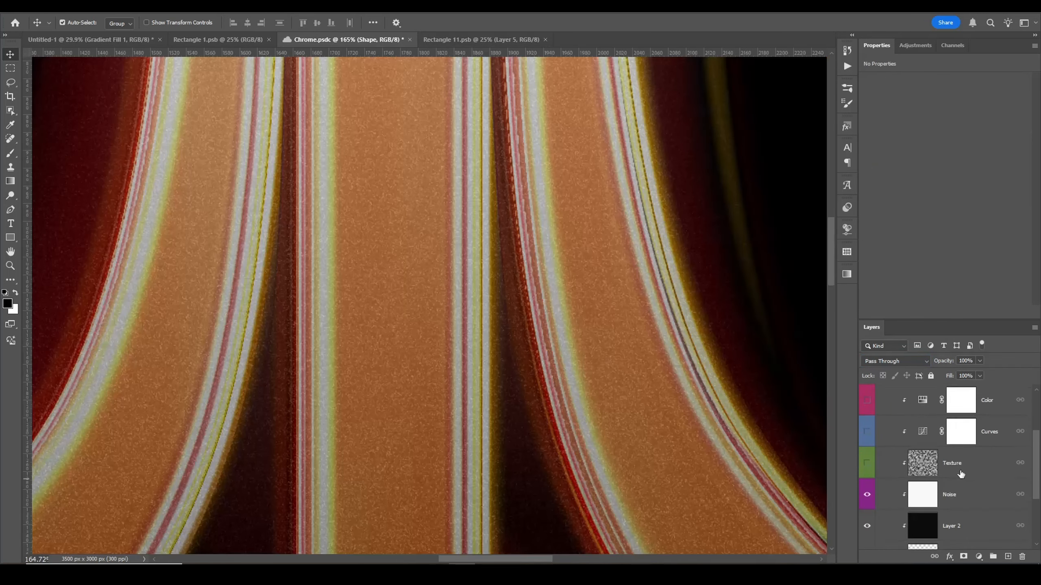
# Step: Set the Noise layer's blend mode to Divide and toggle its visibility to compare
pyautogui.scroll(-3, 961, 477)
pyautogui.click(979, 482)
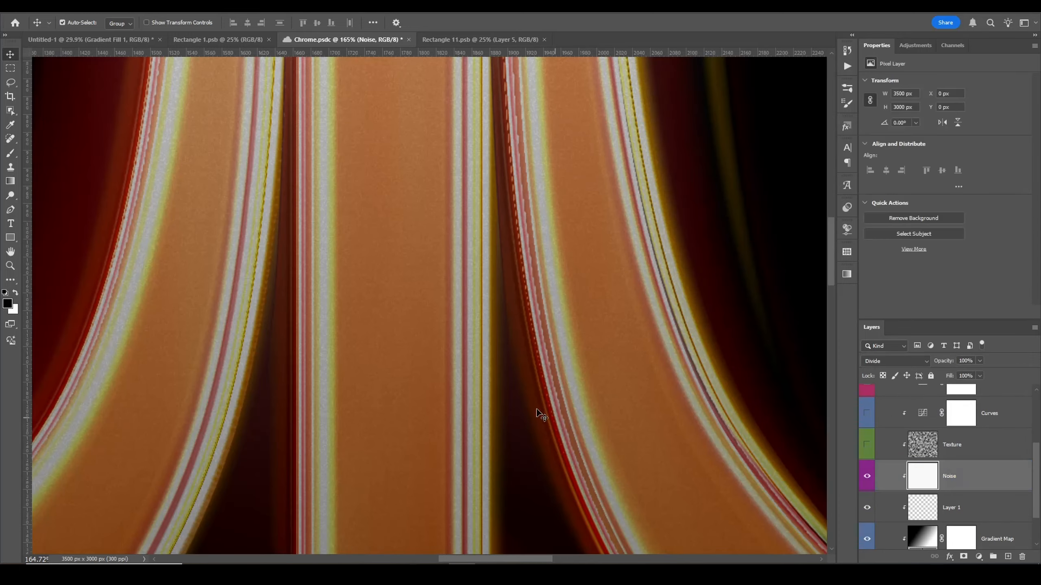
pyautogui.moveTo(577, 373); pyautogui.dragTo(809, 434)
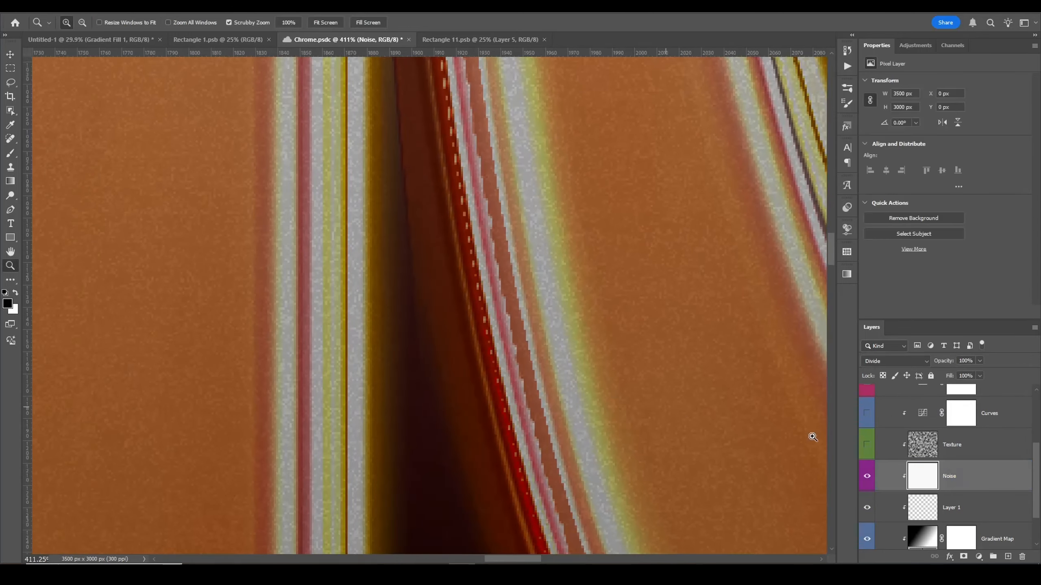
pyautogui.click(910, 361)
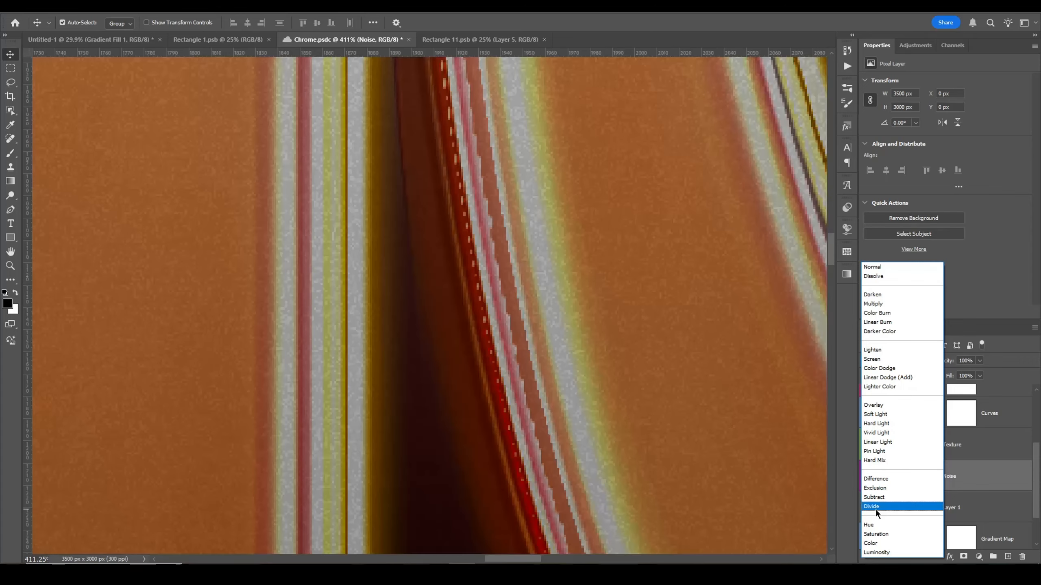
pyautogui.click(875, 507)
pyautogui.click(868, 477)
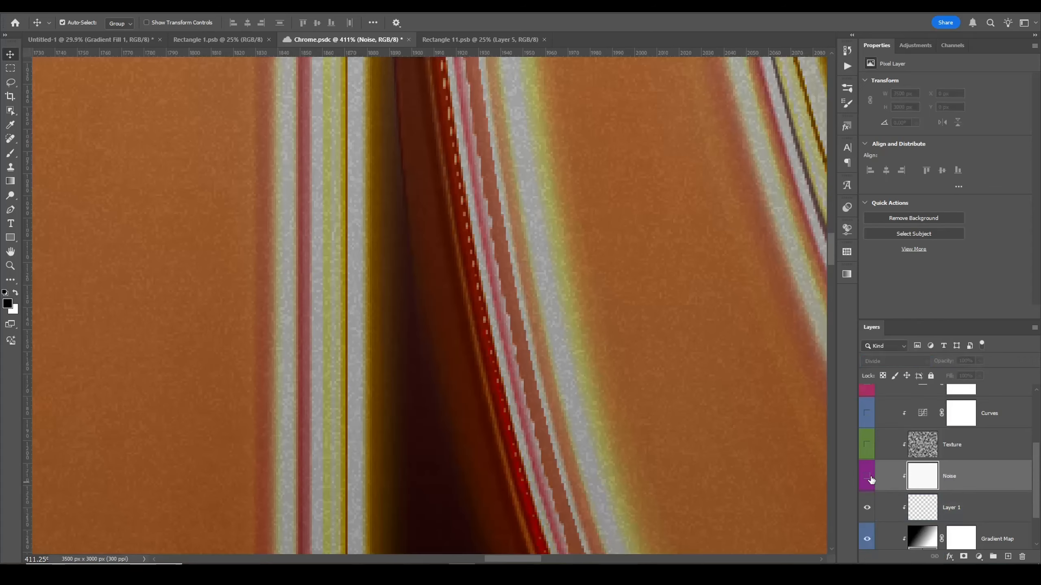
pyautogui.click(868, 477)
# Step: Zoom out and toggle the Noise and Texture layers' visibility to compare their effect on the logo
pyautogui.press('z')
pyautogui.moveTo(553, 353); pyautogui.dragTo(480, 324)
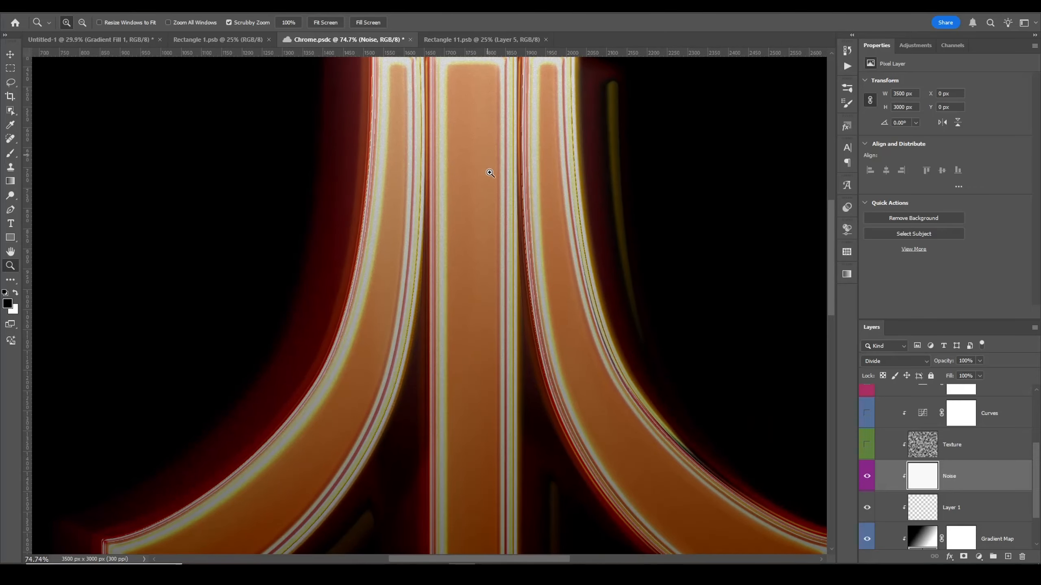
pyautogui.click(862, 481)
pyautogui.click(862, 483)
pyautogui.press('v')
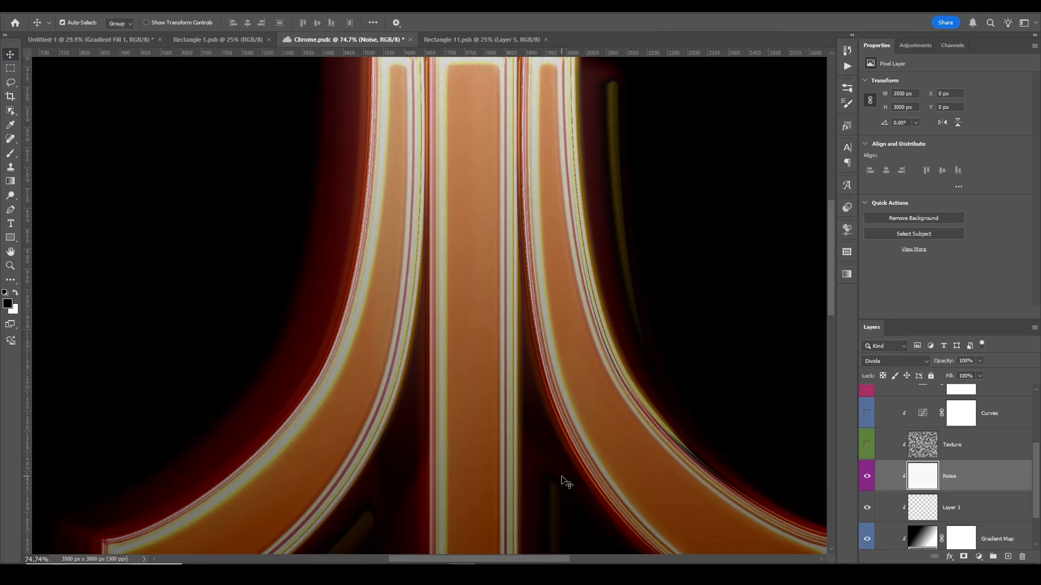
pyautogui.click(866, 446)
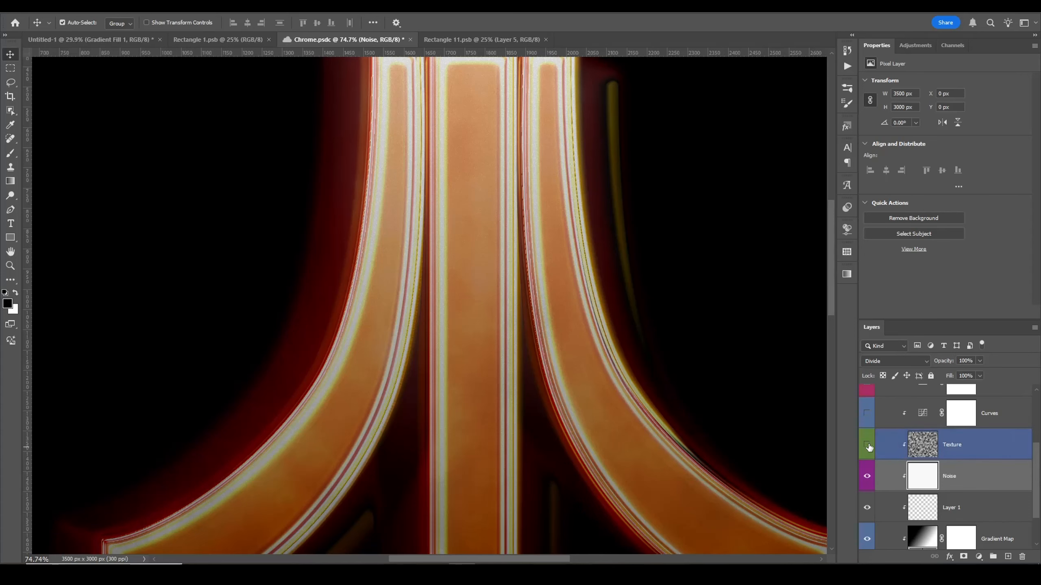
pyautogui.click(867, 446)
pyautogui.click(868, 446)
pyautogui.moveTo(535, 441); pyautogui.dragTo(500, 303)
# Step: Try raising the Texture layer's opacity to 77%, compare it by toggling visibility, and undo the change
pyautogui.click(988, 445)
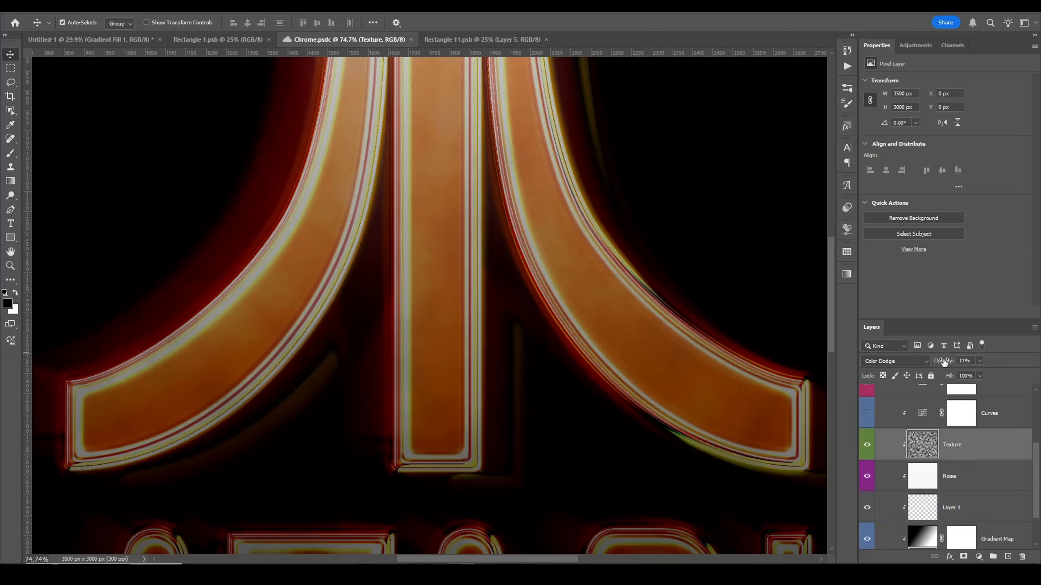
pyautogui.click(980, 361)
pyautogui.click(1014, 376)
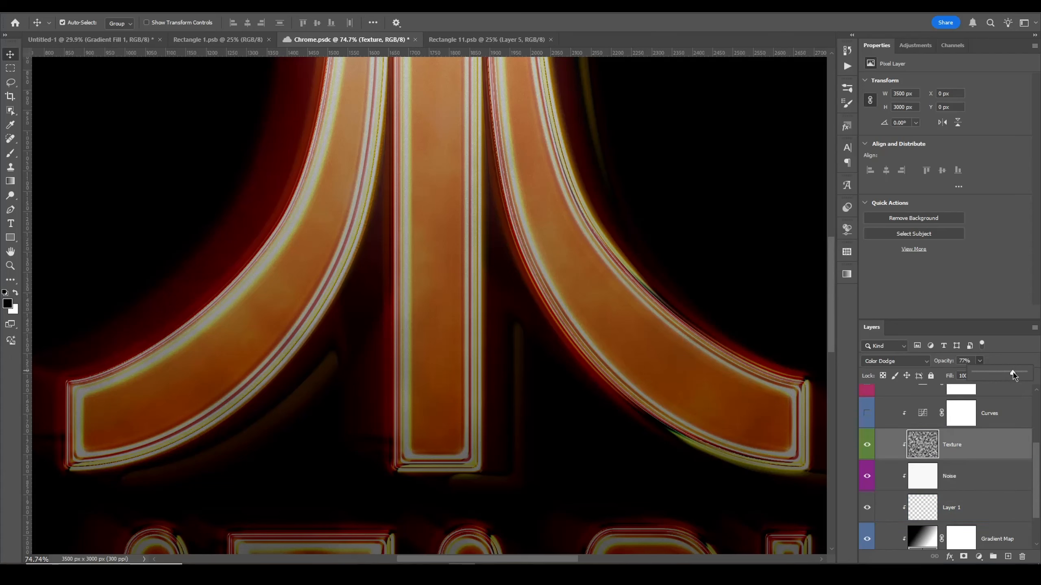
pyautogui.moveTo(491, 300); pyautogui.dragTo(472, 371)
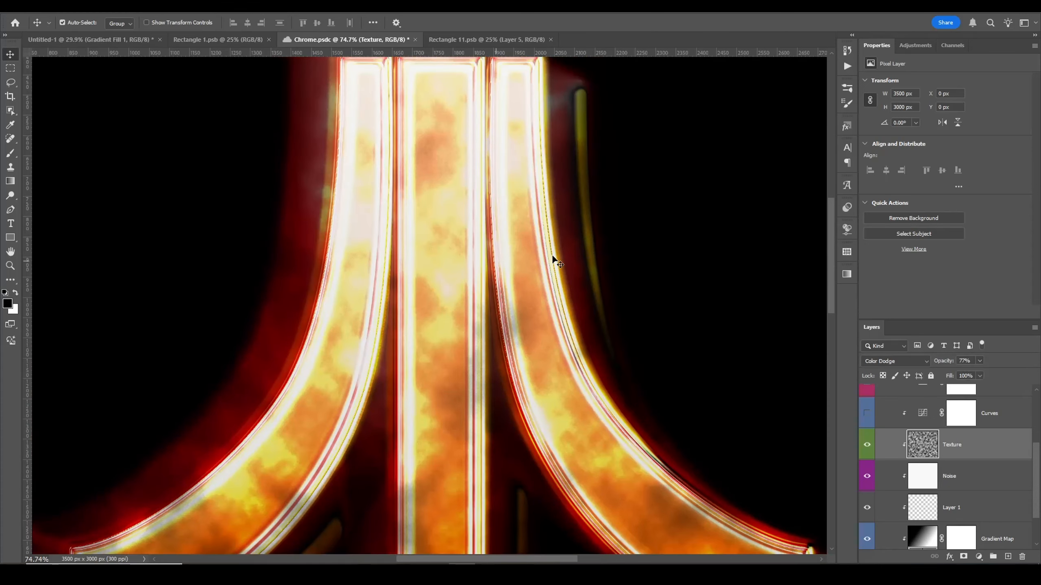
pyautogui.click(867, 444)
pyautogui.click(867, 445)
pyautogui.hotkey('ctrl', 'z')
# Step: Create a new layer at the top of the stack and render Clouds into it
pyautogui.moveTo(655, 360); pyautogui.dragTo(511, 284)
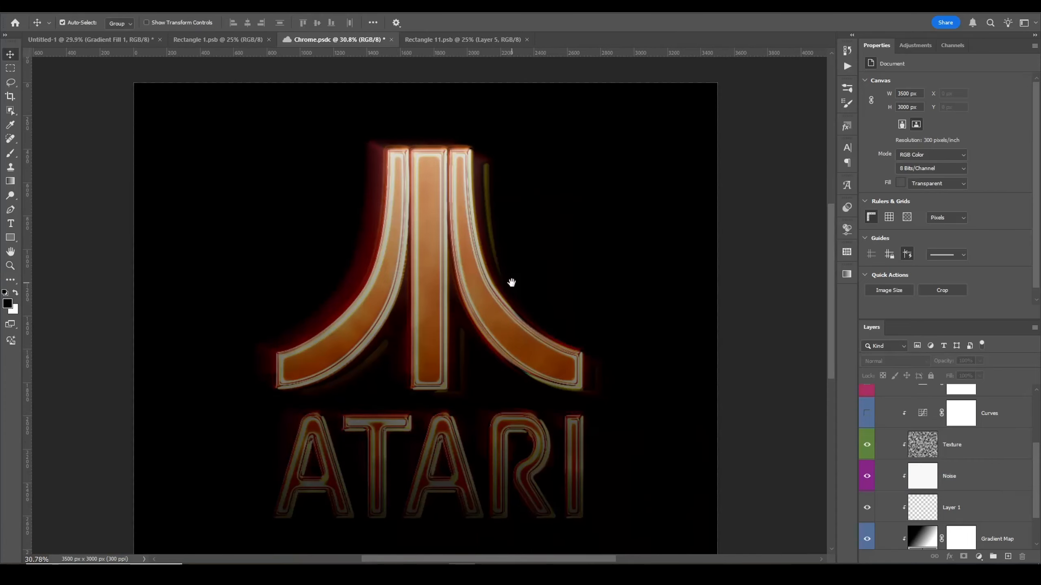
pyautogui.scroll(5, 943, 451)
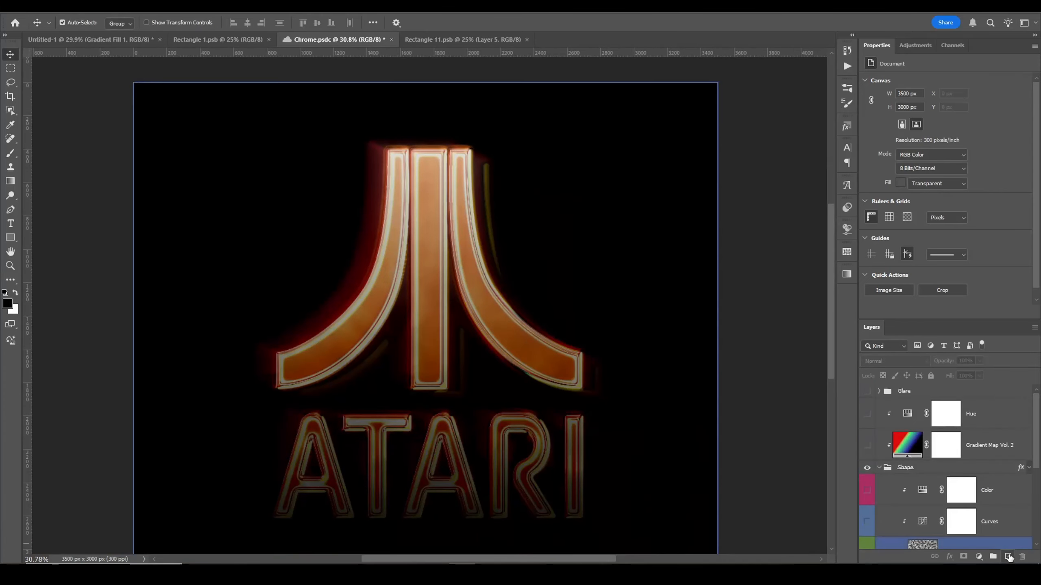
pyautogui.click(920, 390)
pyautogui.click(151, 12)
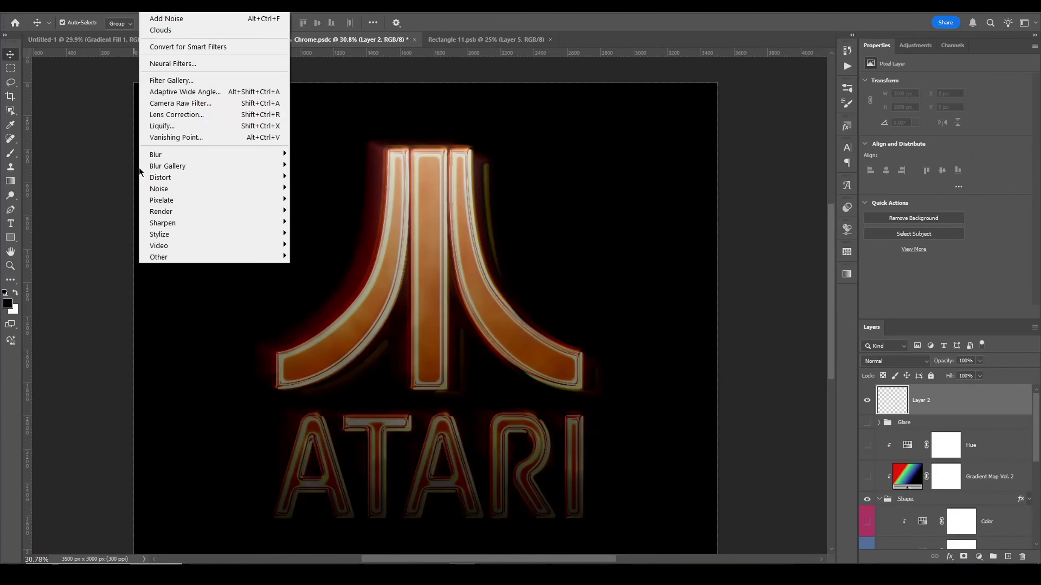
pyautogui.moveTo(168, 211)
pyautogui.click(315, 250)
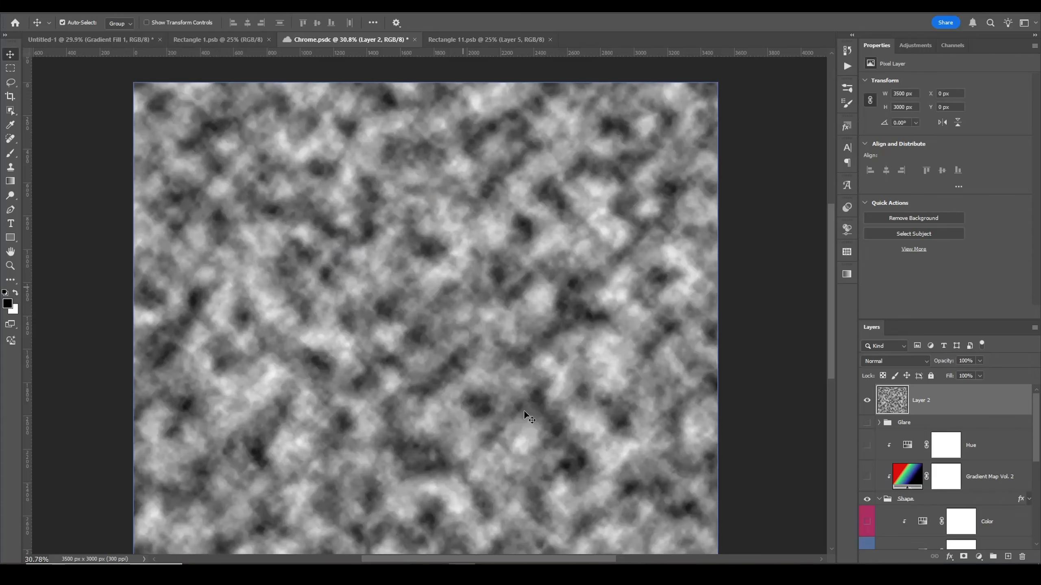
# Step: Set the clouds layer to Color Dodge at 11% opacity, then delete the layer
pyautogui.click(894, 360)
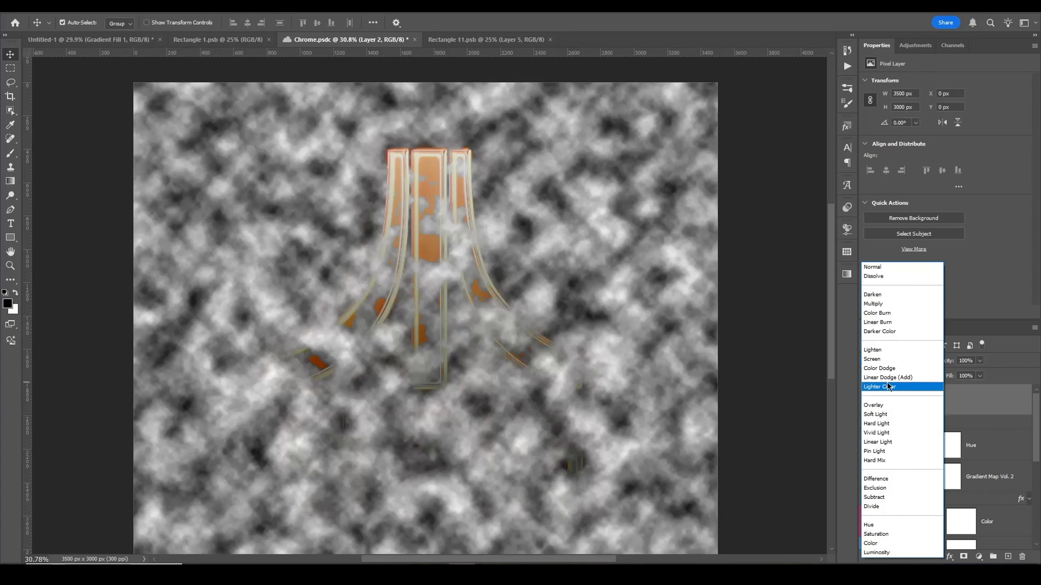
pyautogui.click(887, 388)
pyautogui.click(895, 361)
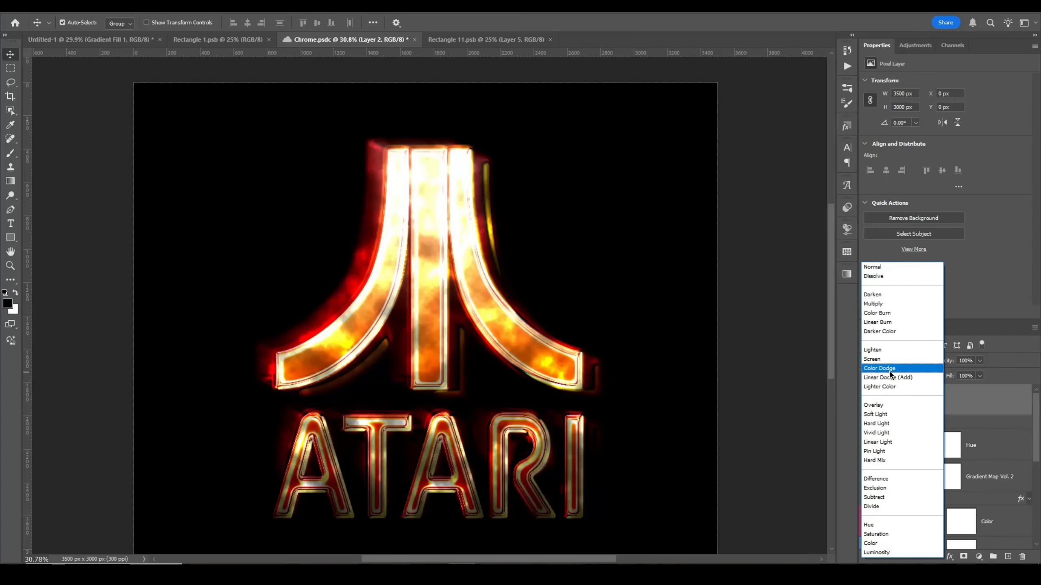
pyautogui.click(887, 369)
pyautogui.click(979, 361)
pyautogui.click(940, 377)
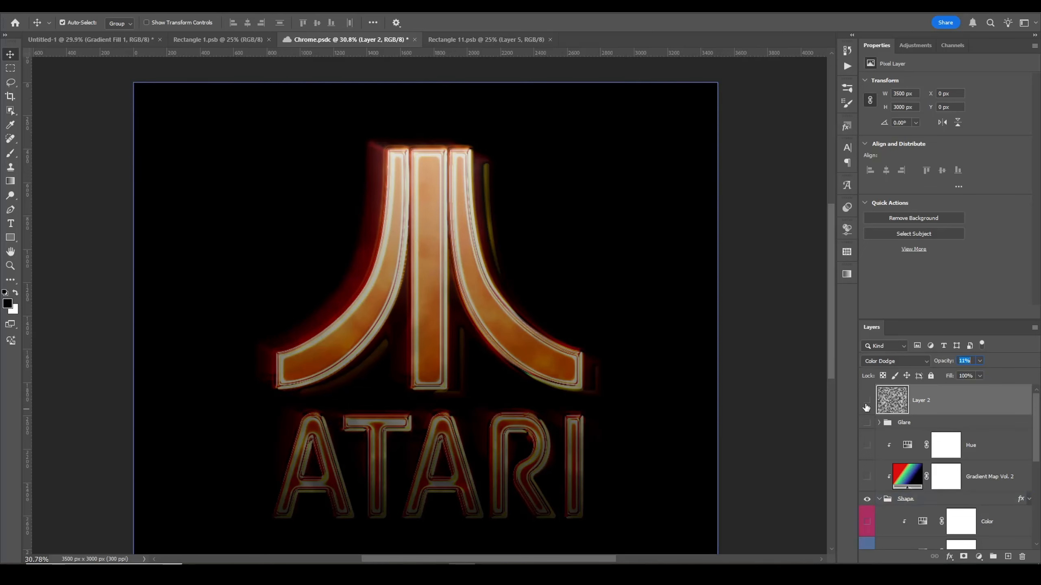
pyautogui.press('Delete')
# Step: Show the Curves adjustment layer in the Shapes group and open its properties
pyautogui.scroll(-3, 888, 498)
pyautogui.click(1013, 512)
pyautogui.moveTo(362, 199); pyautogui.dragTo(476, 344)
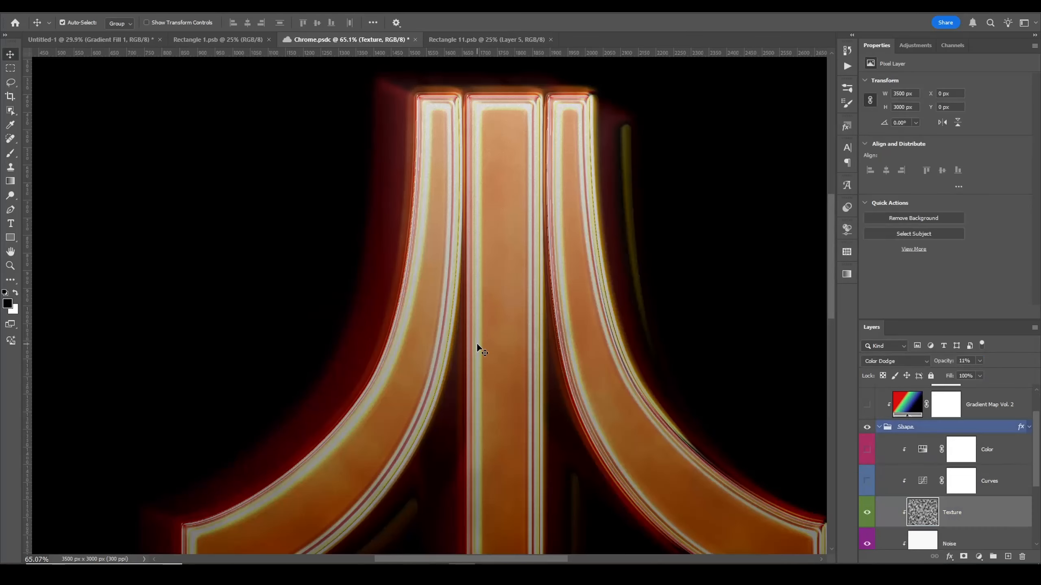
pyautogui.moveTo(676, 475); pyautogui.dragTo(620, 420)
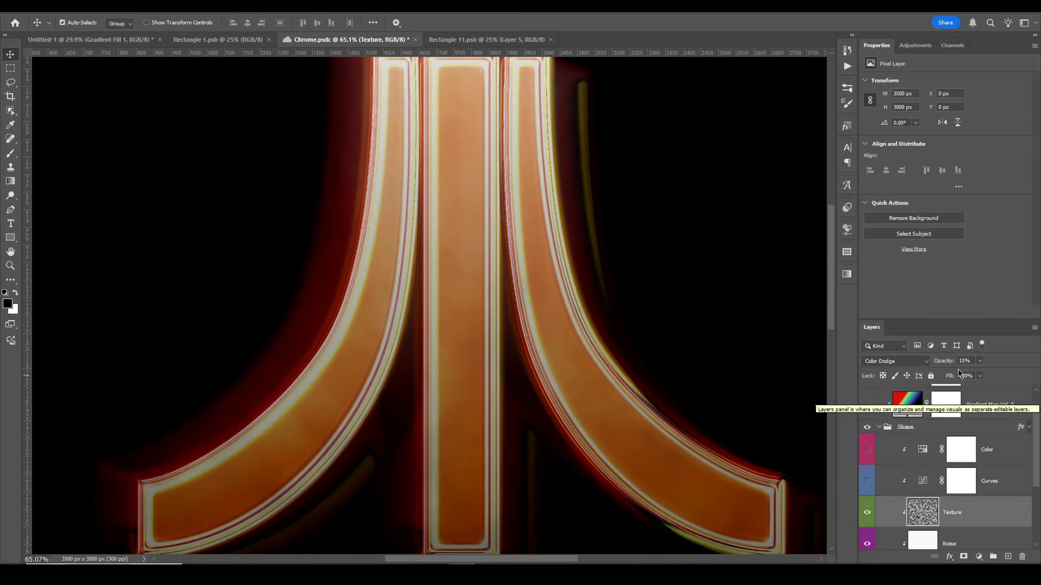
pyautogui.click(869, 482)
pyautogui.click(1011, 490)
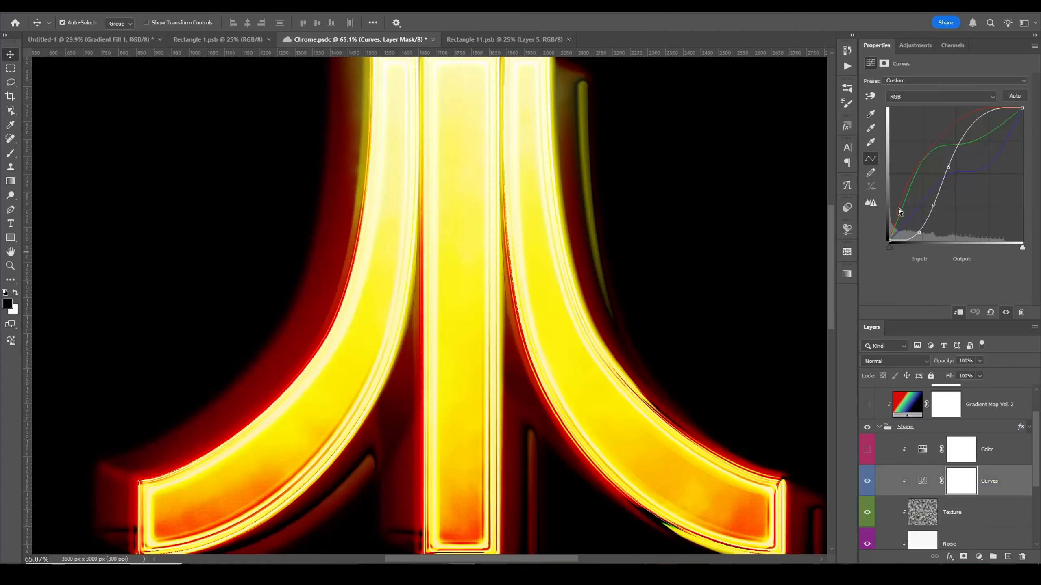
# Step: Adjust the Red channel curve by reshaping its lower point and adding a point higher up
pyautogui.click(919, 100)
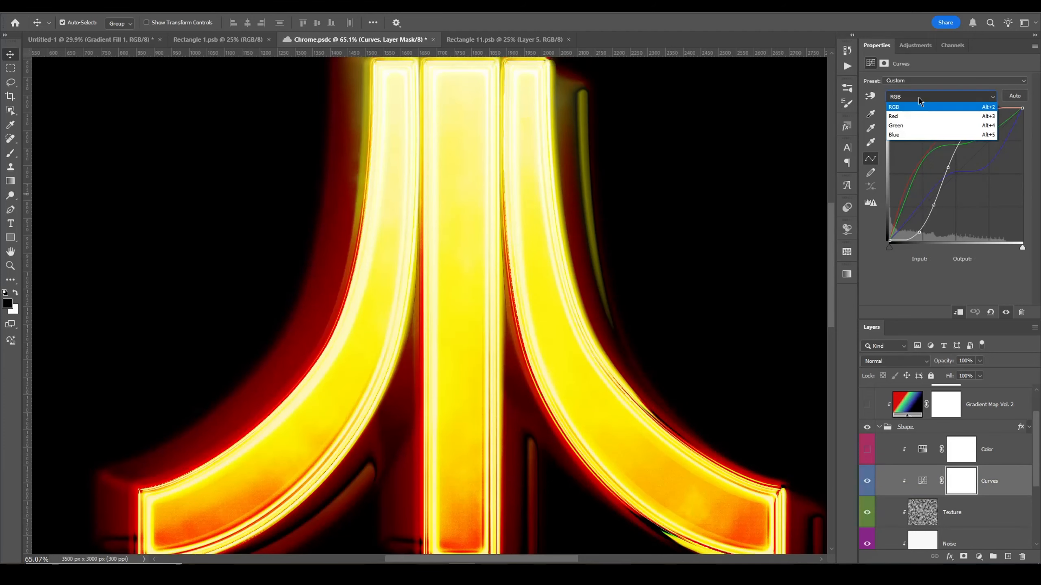
pyautogui.click(901, 118)
pyautogui.moveTo(901, 197); pyautogui.dragTo(910, 225)
pyautogui.moveTo(587, 409); pyautogui.dragTo(521, 232)
pyautogui.moveTo(910, 225); pyautogui.dragTo(901, 198)
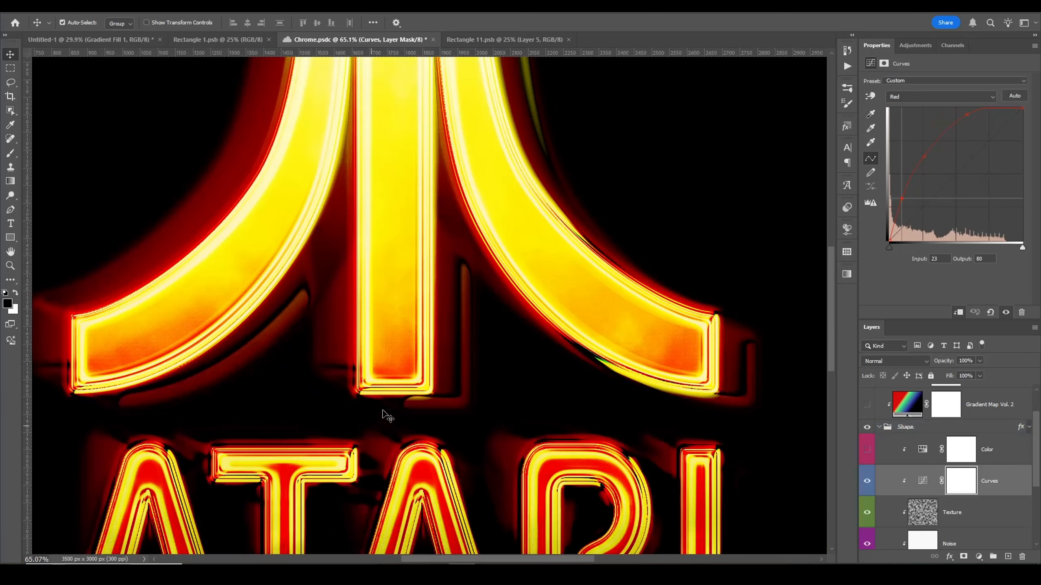
pyautogui.click(924, 157)
# Step: Switch to the Green channel and raise its lower curve point
pyautogui.click(901, 97)
pyautogui.click(899, 126)
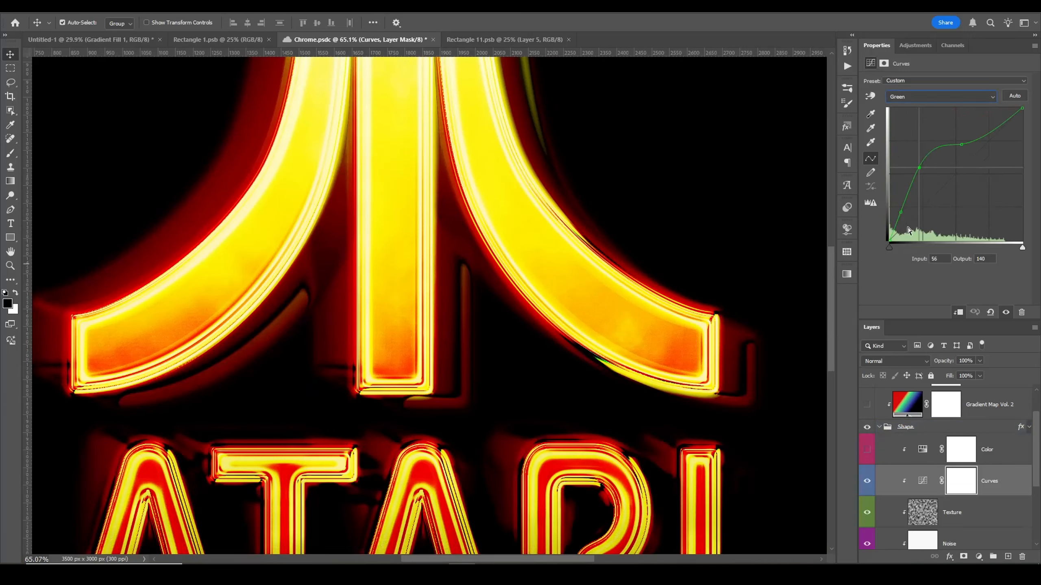
pyautogui.moveTo(901, 213); pyautogui.dragTo(927, 164)
# Step: Add a point on the Blue channel curve and return to the RGB composite
pyautogui.click(928, 97)
pyautogui.click(928, 133)
pyautogui.click(920, 204)
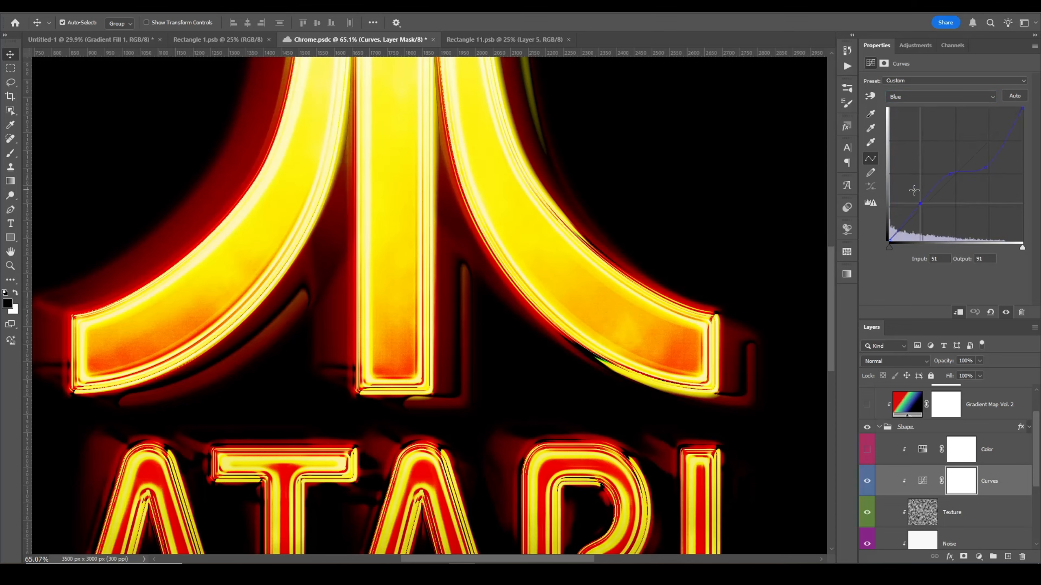
pyautogui.click(906, 100)
pyautogui.click(907, 107)
# Step: Select and show the Color hue/saturation layer, then fit the canvas on screen
pyautogui.click(1000, 458)
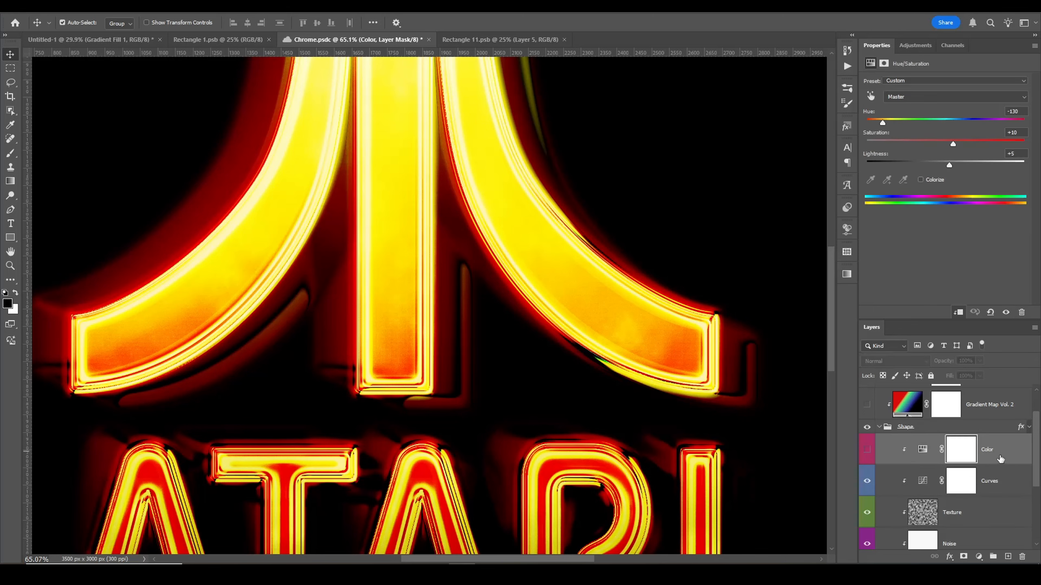
pyautogui.click(867, 449)
pyautogui.hotkey('ctrl', '0')
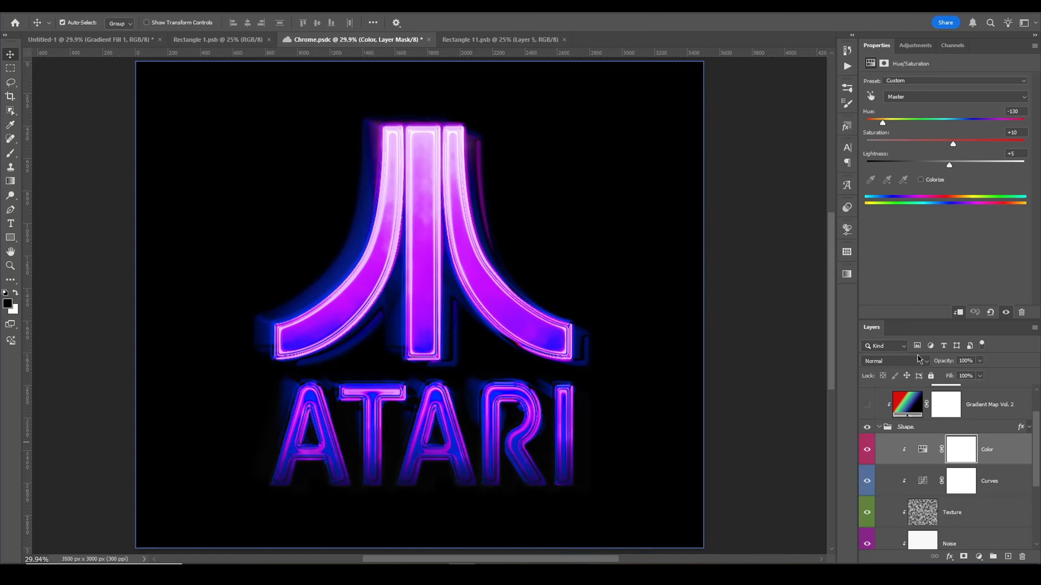
# Step: Set the Color layer's hue to -168
pyautogui.moveTo(883, 125); pyautogui.dragTo(962, 125)
pyautogui.moveTo(954, 145); pyautogui.dragTo(979, 165)
pyautogui.hotkey('ctrl', 'z')
pyautogui.moveTo(963, 124); pyautogui.dragTo(870, 135)
# Step: Browse the layer stack, collapse the Shapes group and toggle its visibility to compare
pyautogui.scroll(1, 888, 465)
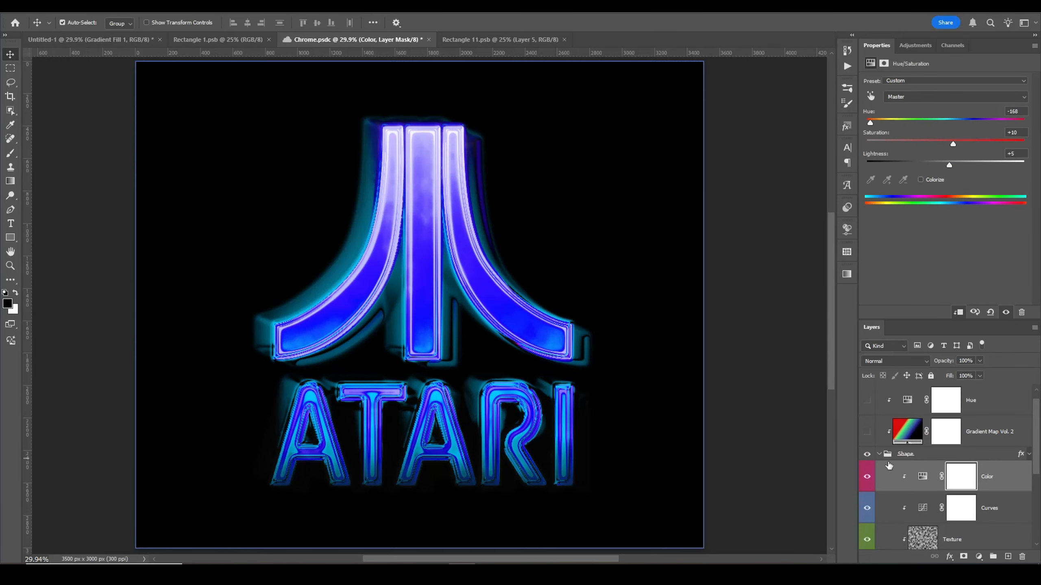
pyautogui.click(938, 457)
pyautogui.scroll(-2, 937, 458)
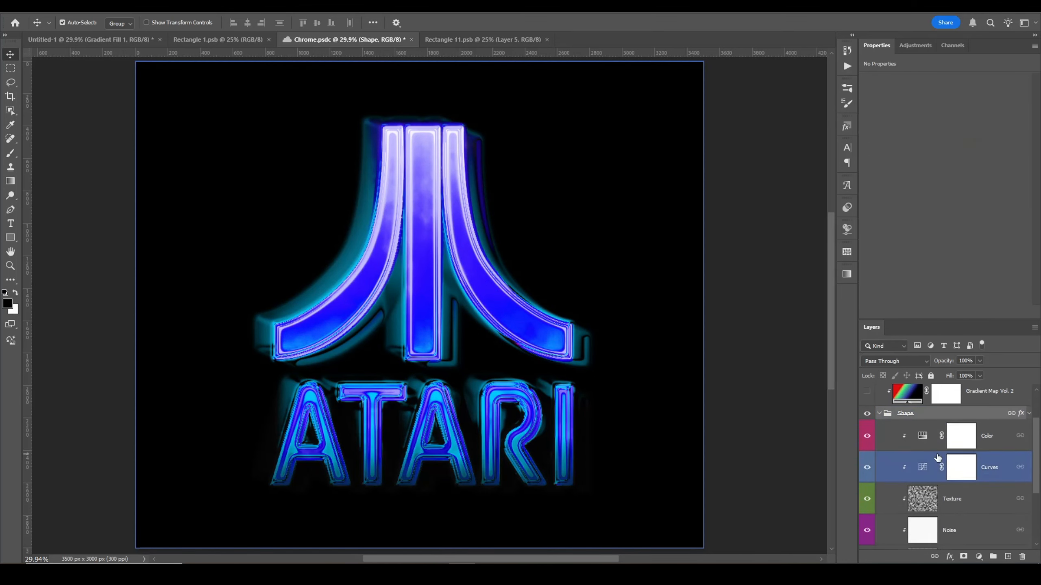
pyautogui.scroll(-3, 901, 472)
pyautogui.click(921, 529)
pyautogui.click(923, 512)
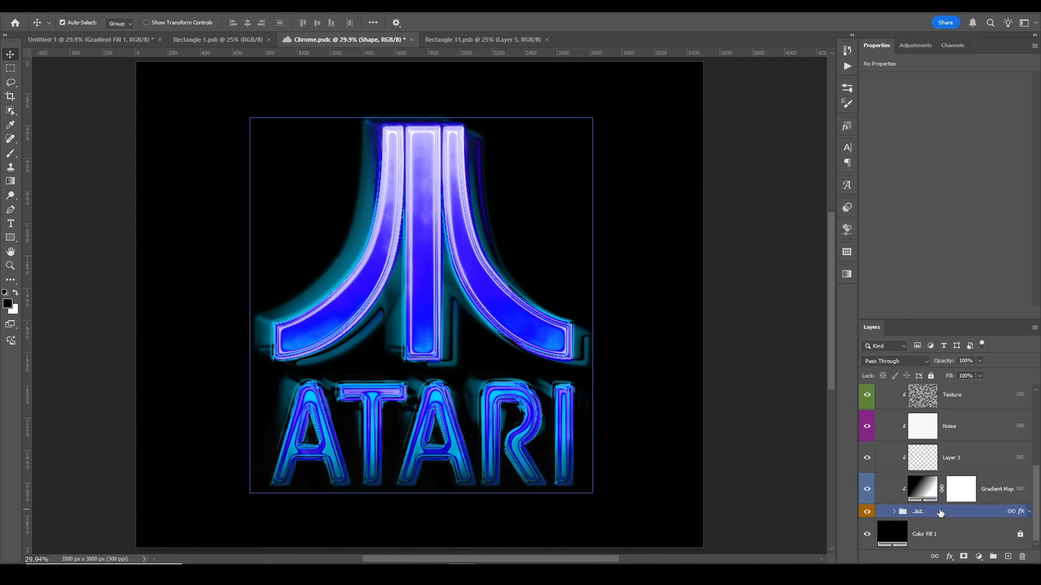
pyautogui.scroll(4, 923, 458)
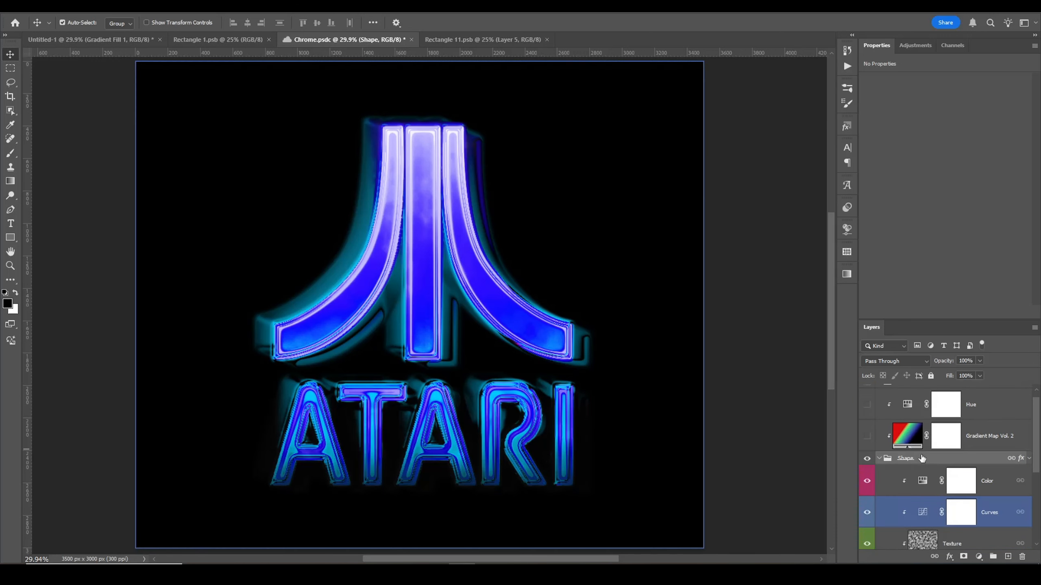
pyautogui.click(879, 459)
pyautogui.click(867, 468)
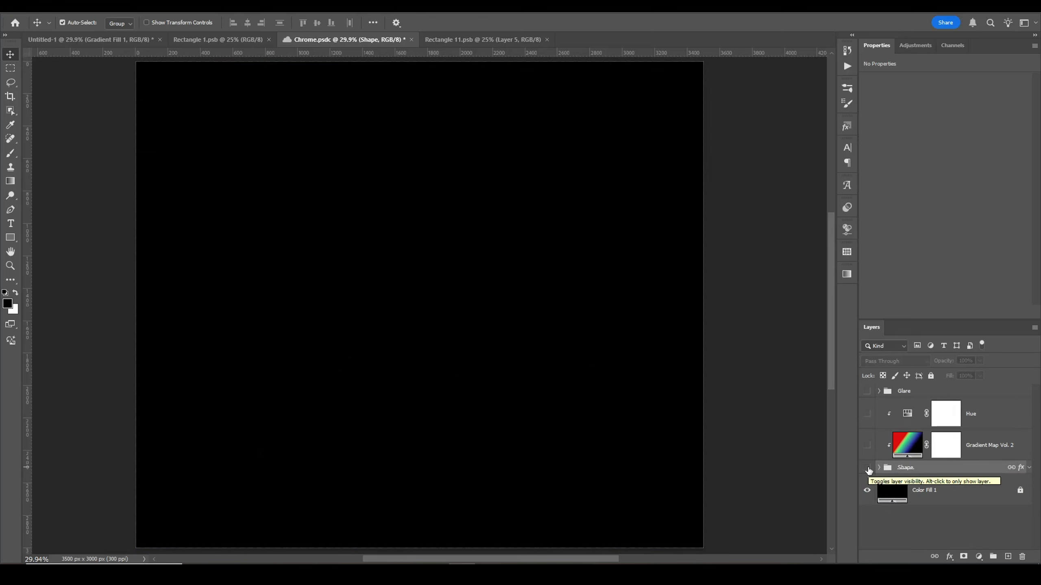
pyautogui.click(867, 469)
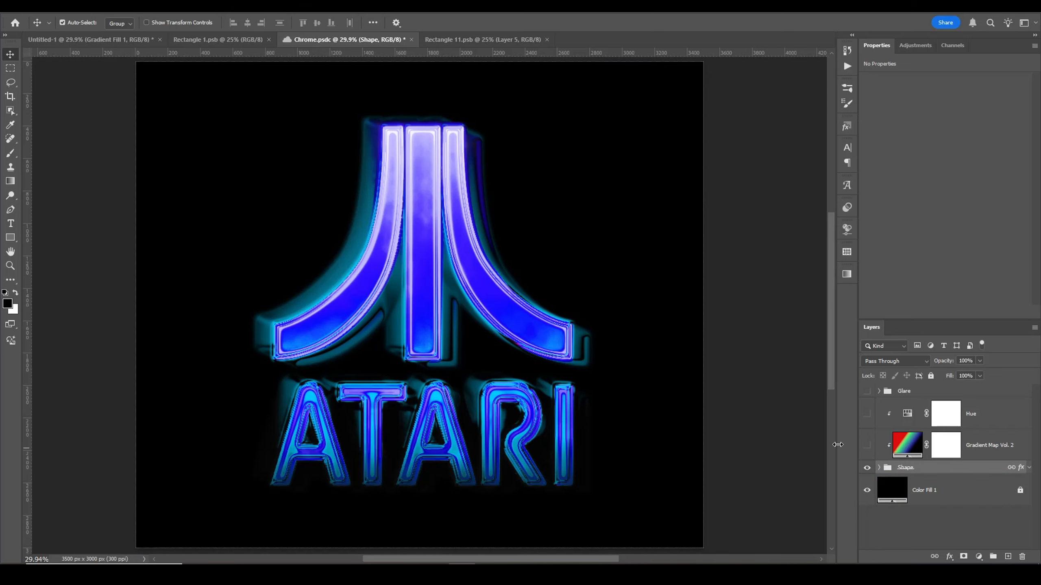
# Step: Turn on the Gradient Map Vol. 2 and Hue layers and set the Hue layer's hue to -180
pyautogui.click(867, 446)
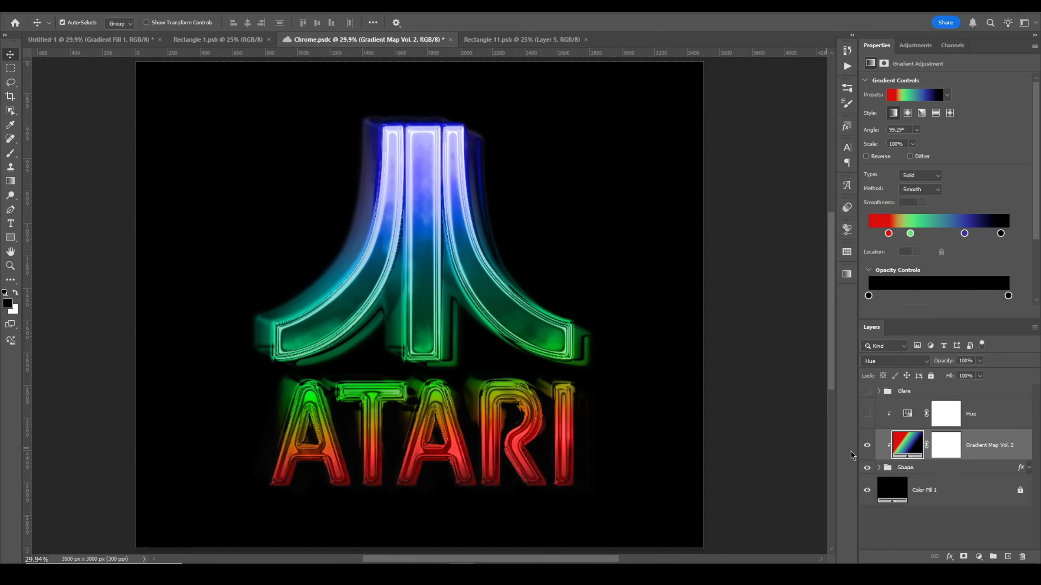
pyautogui.click(867, 415)
pyautogui.click(893, 423)
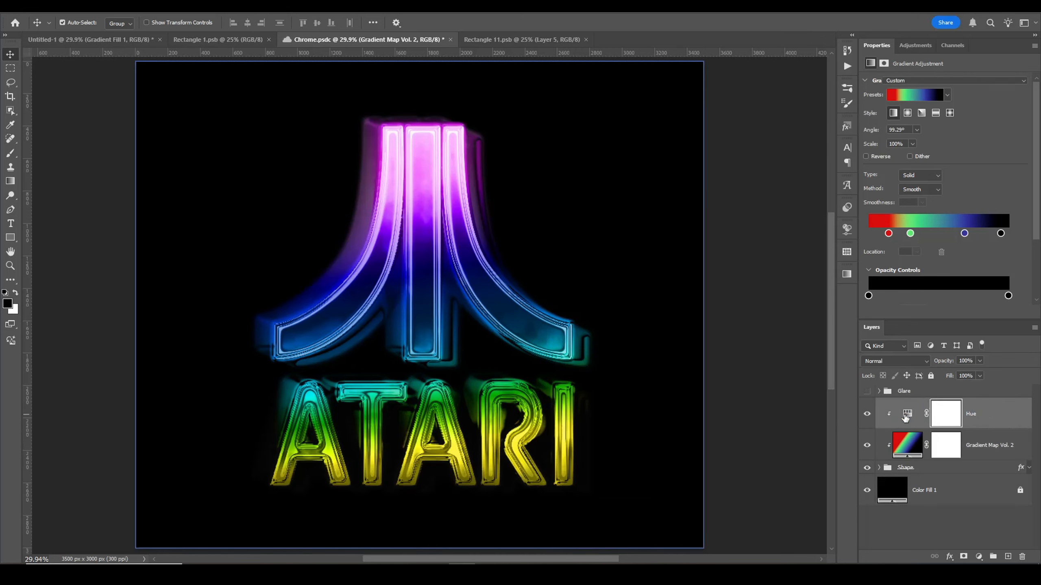
pyautogui.moveTo(984, 123); pyautogui.dragTo(867, 124)
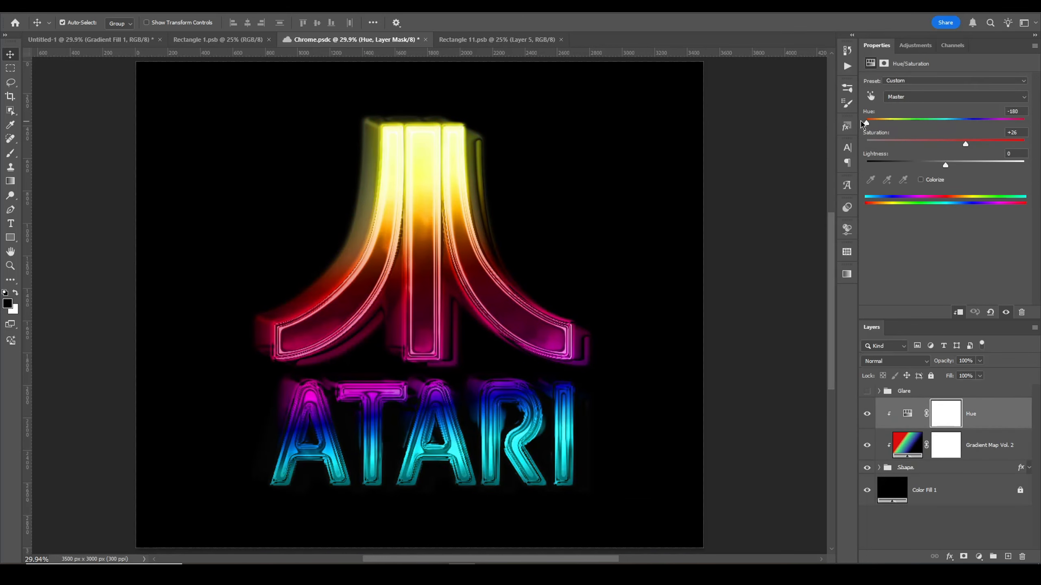
# Step: Undo the last hue change on the Hue layer
pyautogui.hotkey('ctrl', 'z')
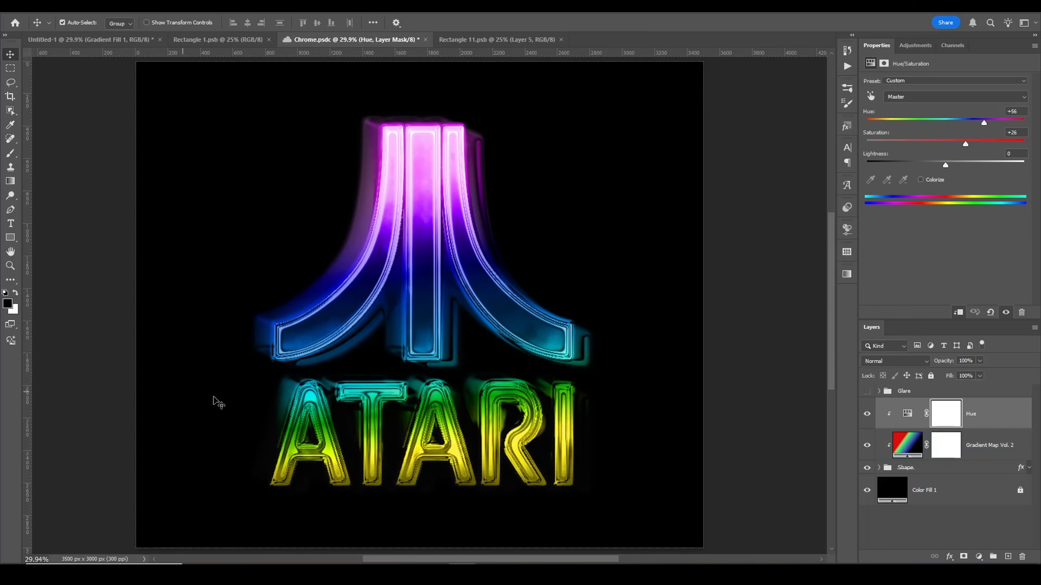
pyautogui.click(866, 391)
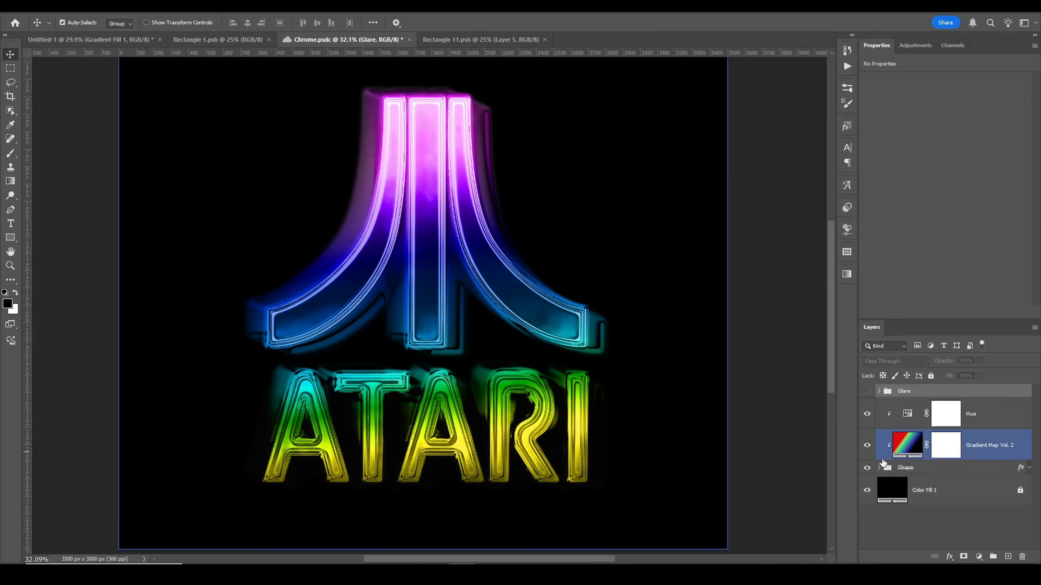
pyautogui.click(880, 468)
pyautogui.scroll(-3, 895, 492)
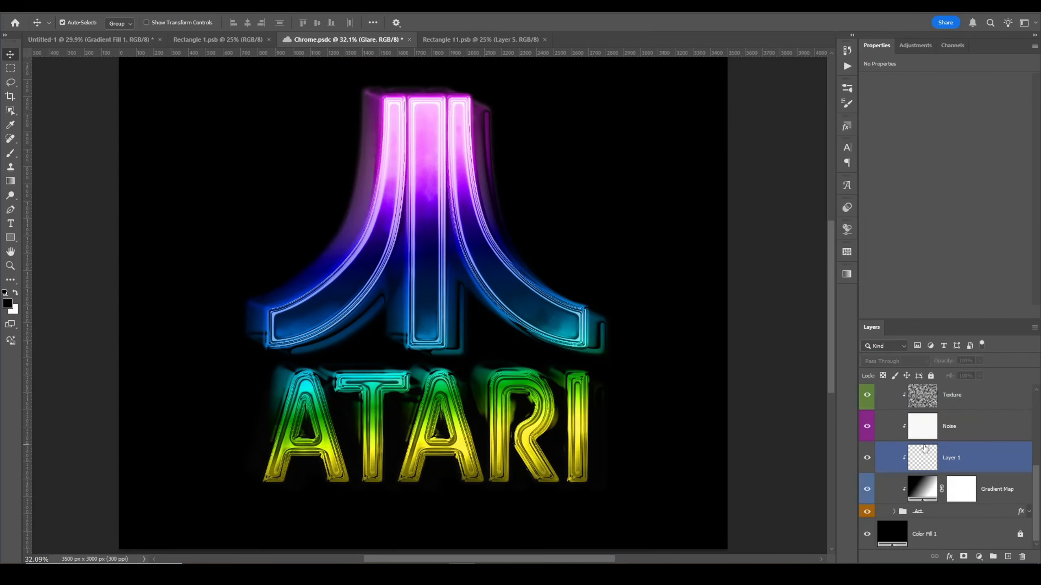
pyautogui.click(894, 511)
pyautogui.scroll(-1, 942, 492)
pyautogui.click(964, 497)
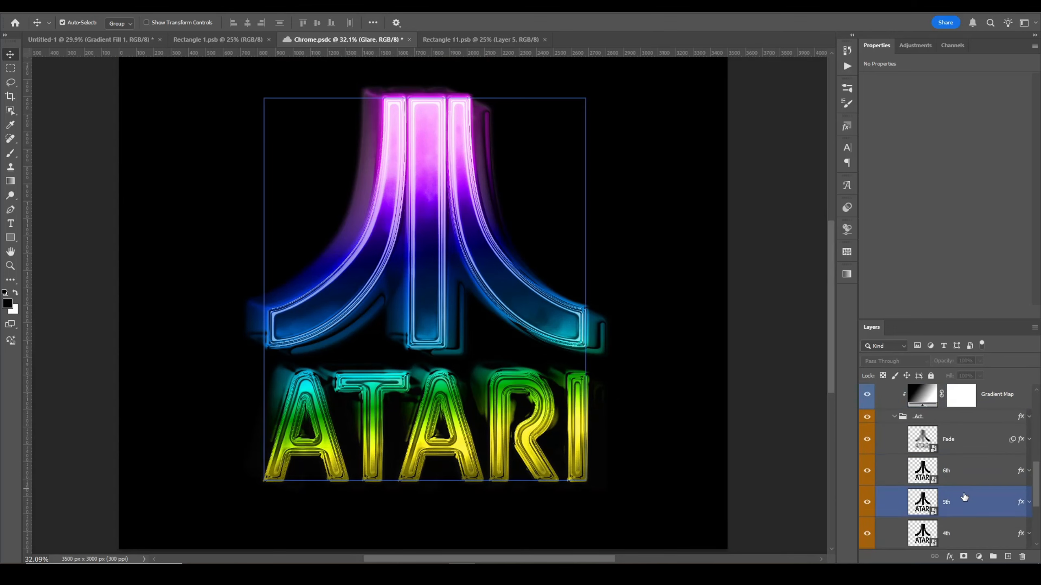
pyautogui.doubleClick(964, 497)
pyautogui.click(644, 273)
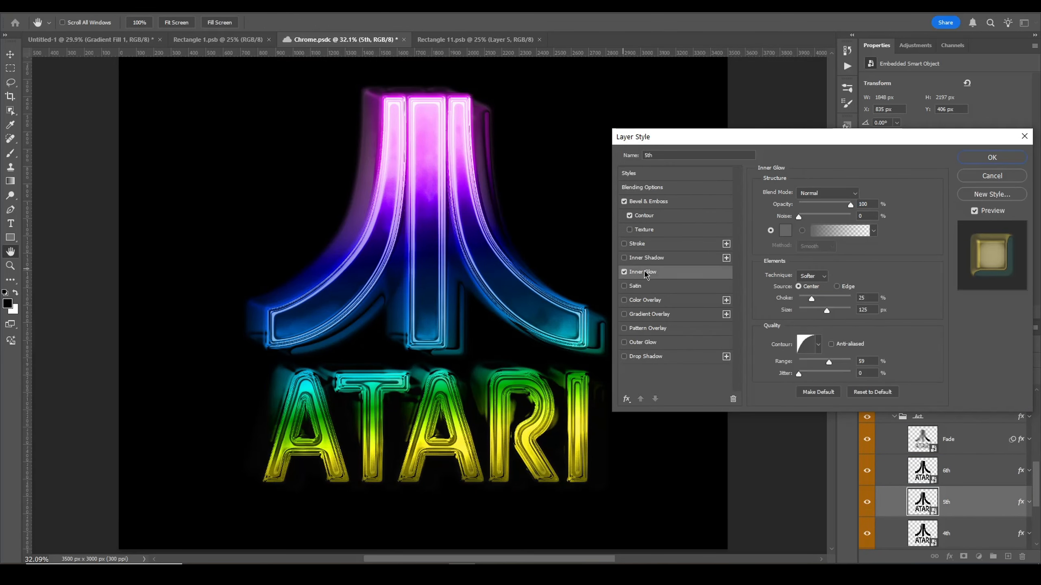
pyautogui.moveTo(827, 310)
pyautogui.mouseDown()
pyautogui.moveTo(810, 312)
pyautogui.moveTo(840, 311)
pyautogui.moveTo(811, 299)
pyautogui.mouseUp()
pyautogui.click(811, 310)
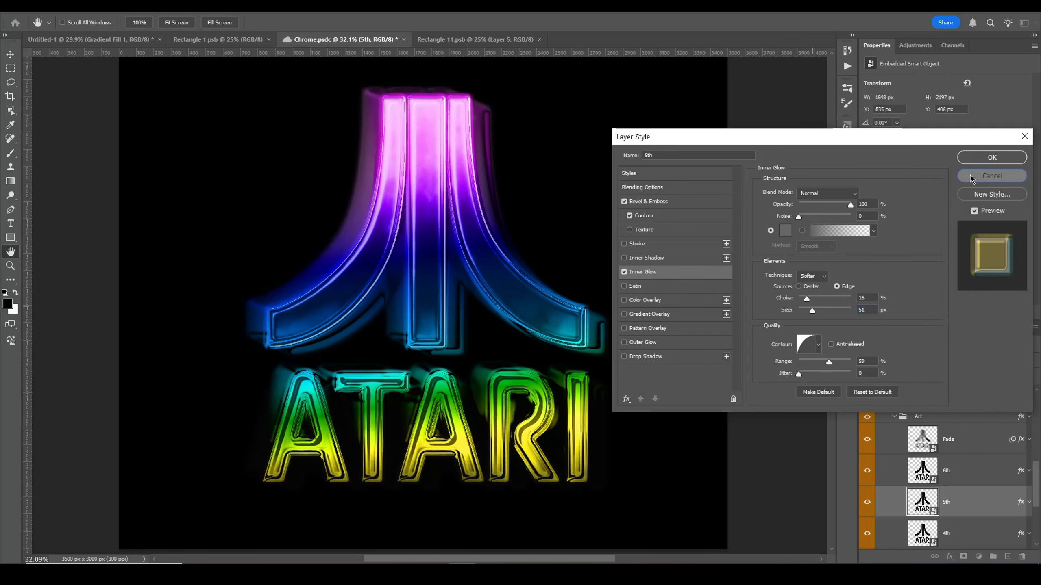
pyautogui.click(974, 177)
# Step: Open the contents of the Main Layer smart object in the logo group
pyautogui.scroll(-3, 987, 471)
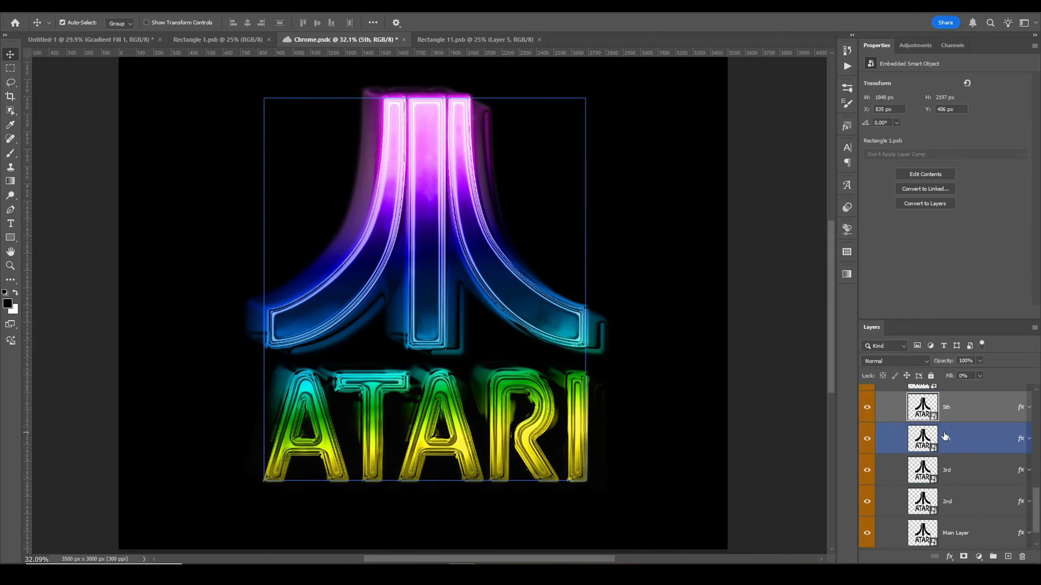
pyautogui.scroll(-1, 983, 451)
pyautogui.click(984, 502)
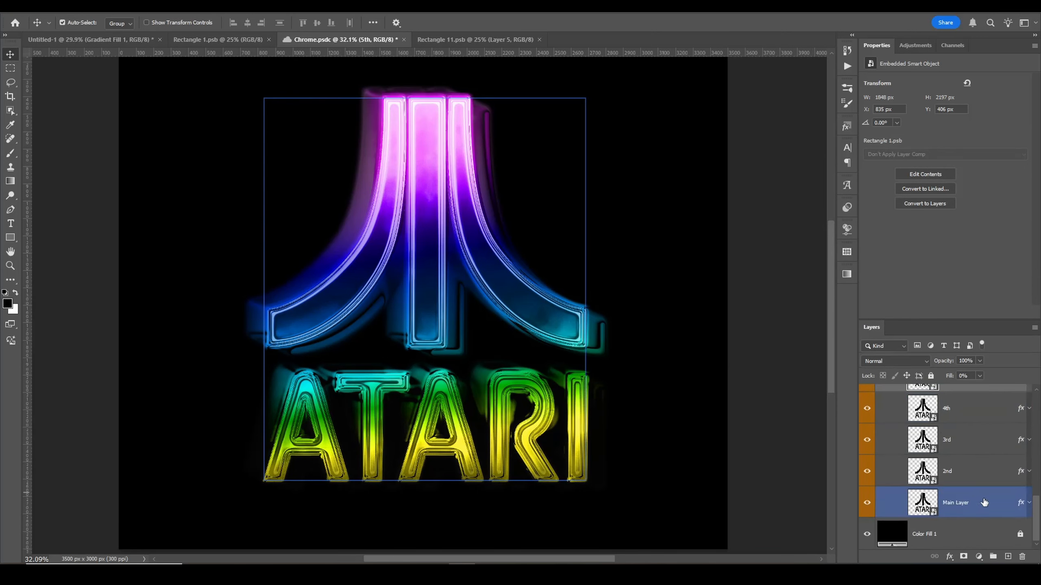
pyautogui.scroll(8, 952, 496)
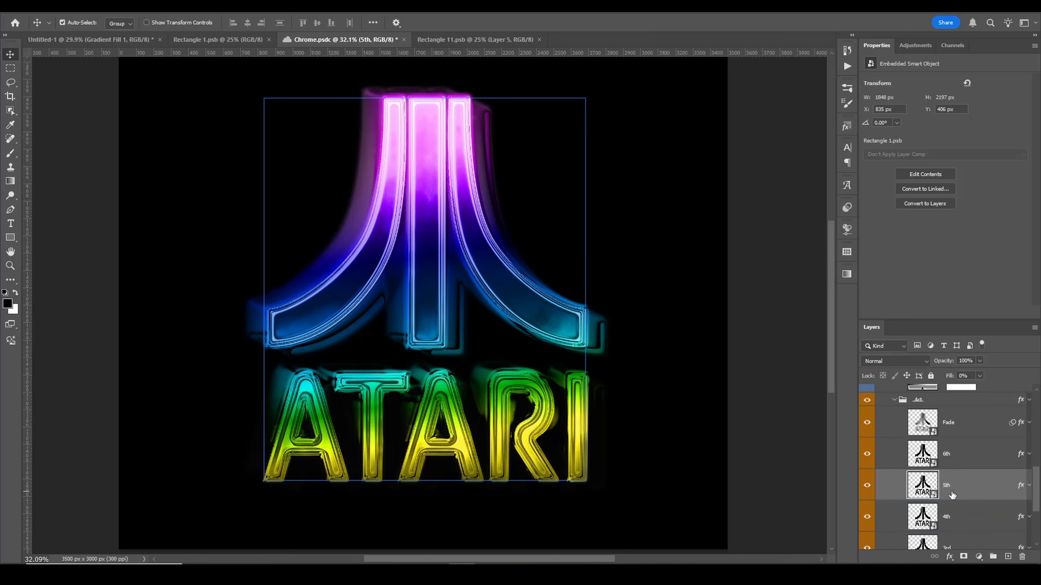
pyautogui.scroll(-8, 952, 497)
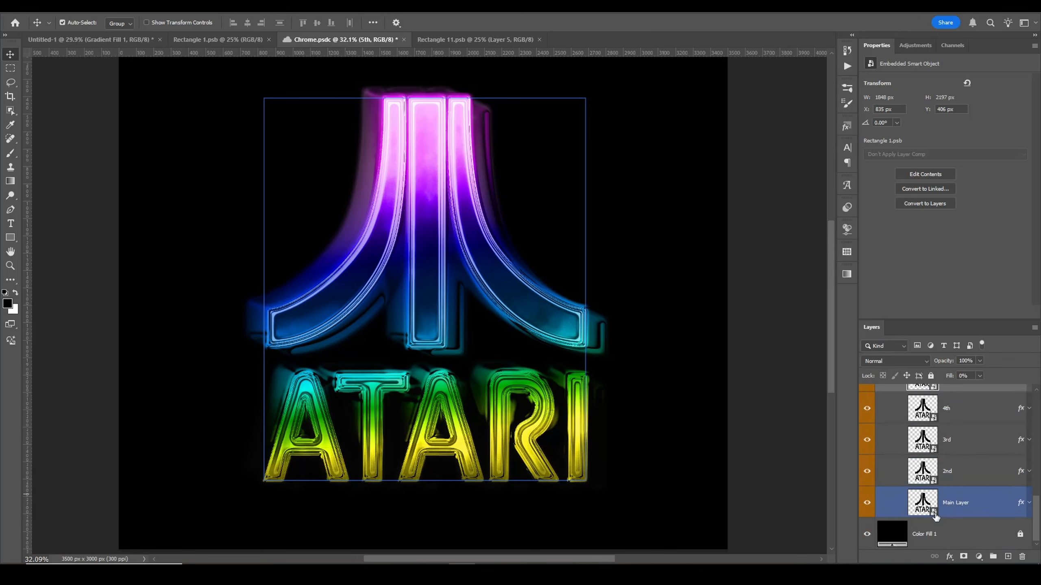
pyautogui.doubleClick(934, 516)
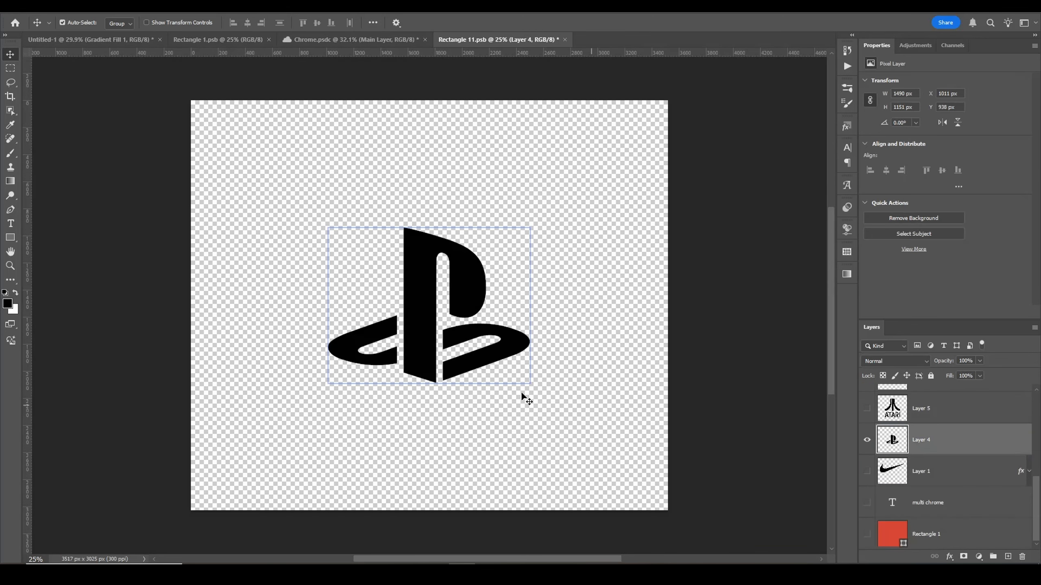
# Step: Enlarge the PlayStation logo layer to about 2049 by 1583 px with Free Transform and save the smart object
pyautogui.hotkey('ctrl', 't')
pyautogui.moveTo(429, 227); pyautogui.dragTo(419, 167)
pyautogui.moveTo(429, 246); pyautogui.dragTo(418, 277)
pyautogui.press('Return')
pyautogui.hotkey('ctrl', 's')
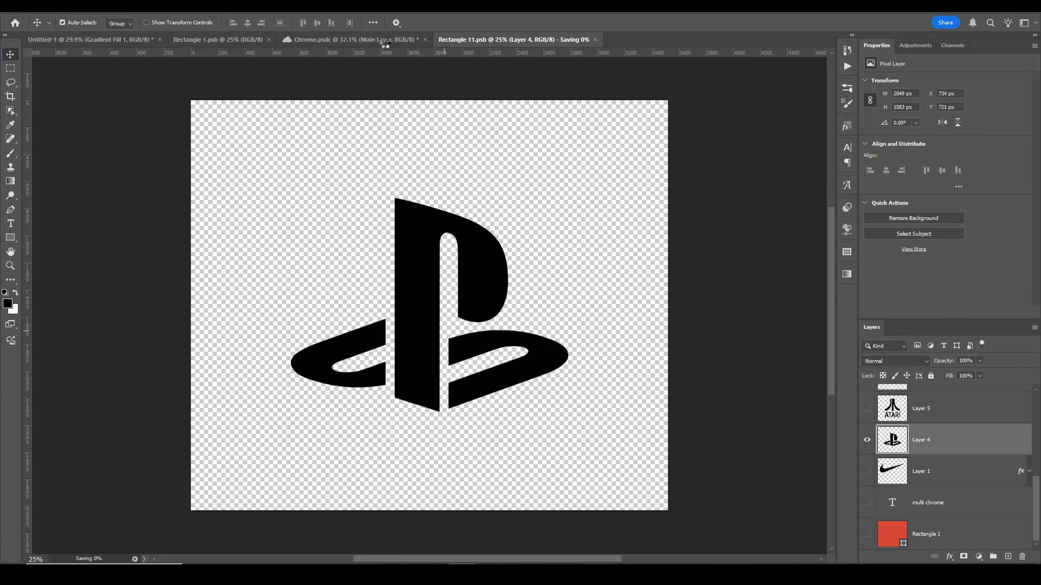
# Step: Return to the Chrome document and browse its layer stack
pyautogui.click(385, 41)
pyautogui.scroll(-2, 967, 522)
pyautogui.scroll(5, 967, 522)
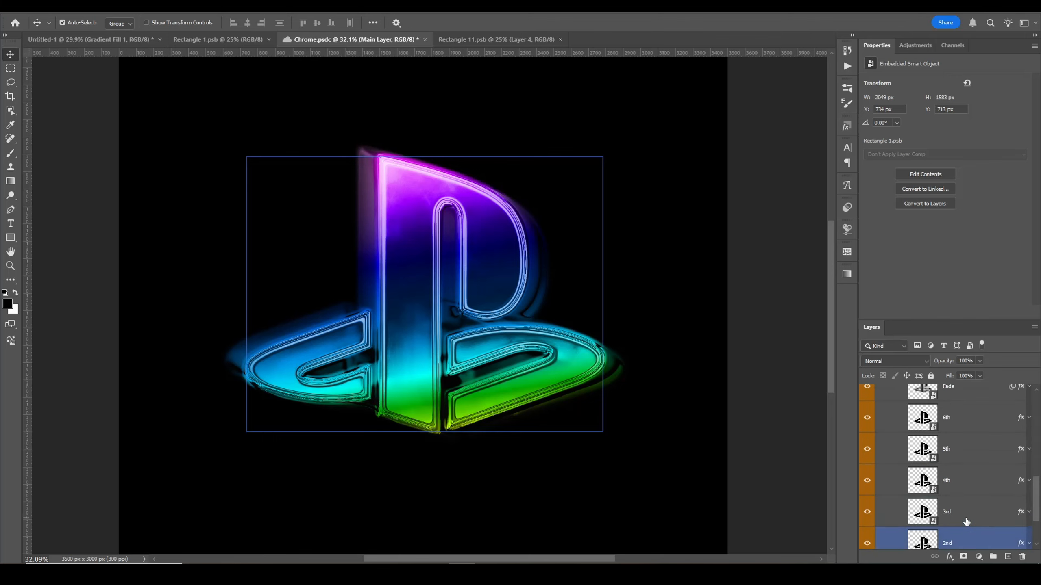
pyautogui.scroll(-4, 969, 520)
pyautogui.scroll(-2, 968, 520)
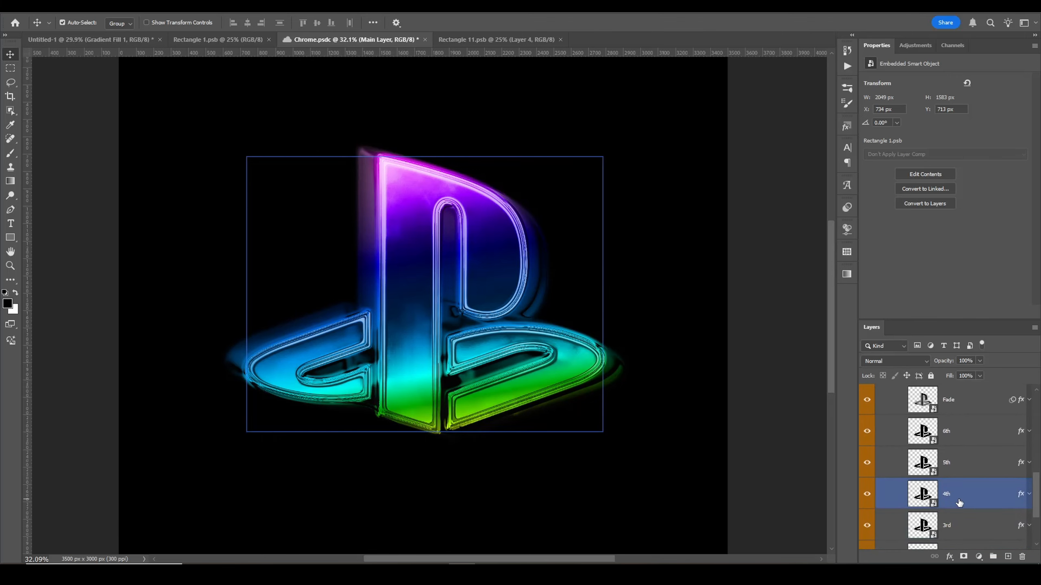
pyautogui.scroll(7, 959, 512)
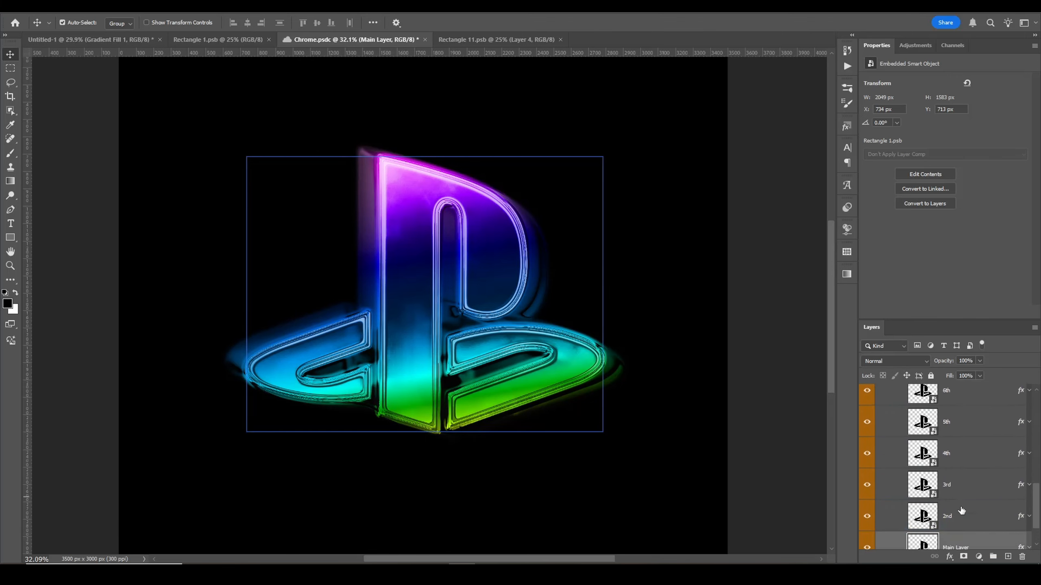
pyautogui.scroll(-6, 955, 435)
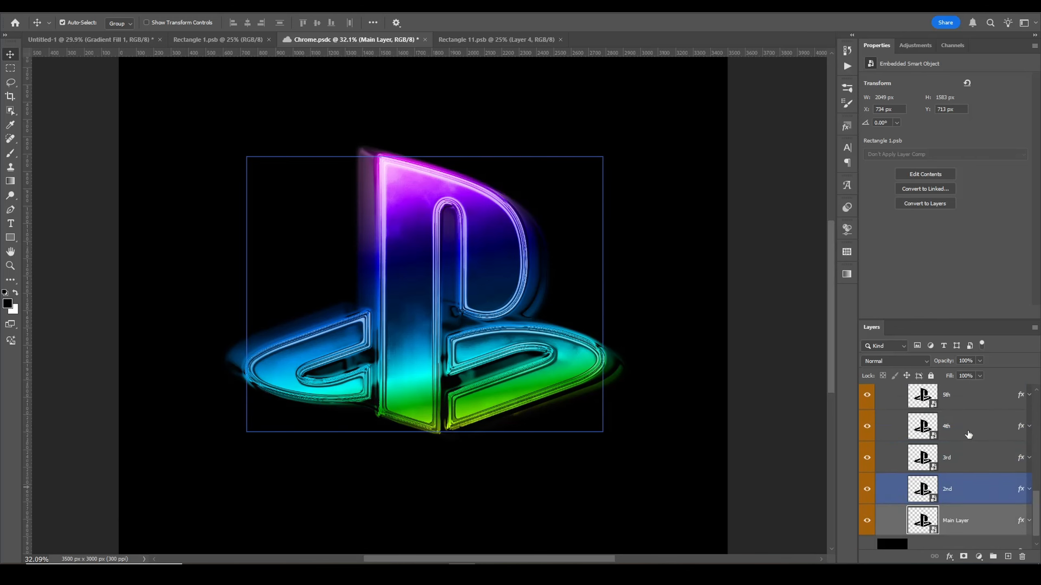
pyautogui.scroll(3, 873, 429)
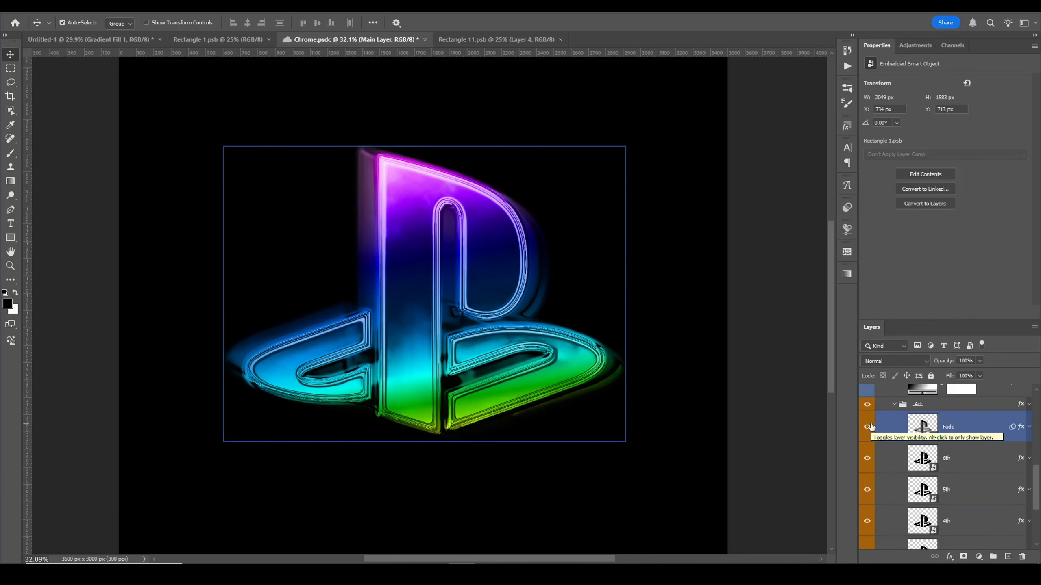
pyautogui.scroll(6, 922, 459)
pyautogui.scroll(2, 936, 463)
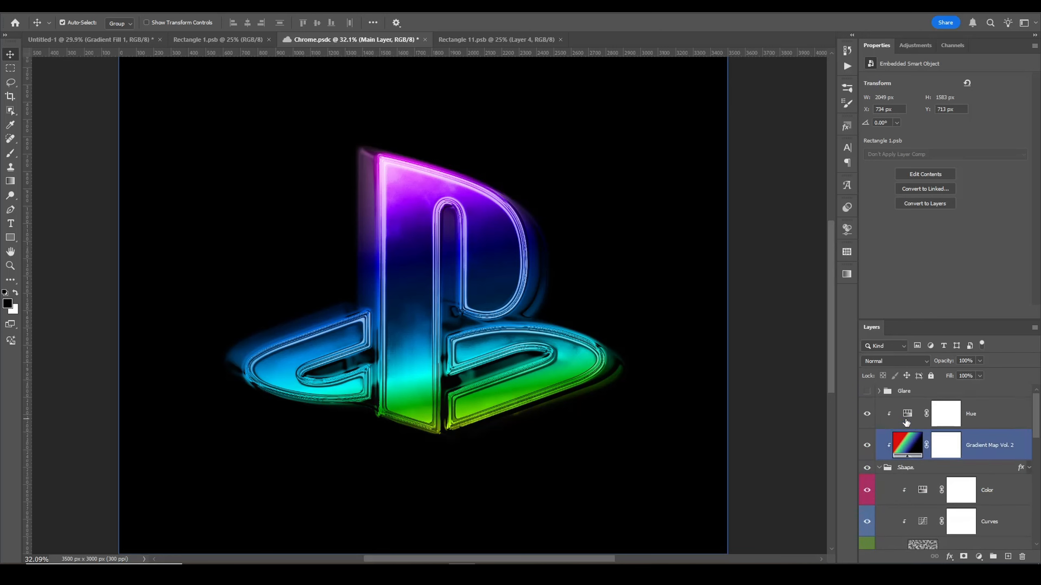
# Step: Set the Color layer's hue to -168 and its saturation to +10
pyautogui.click(906, 416)
pyautogui.moveTo(982, 123); pyautogui.dragTo(891, 123)
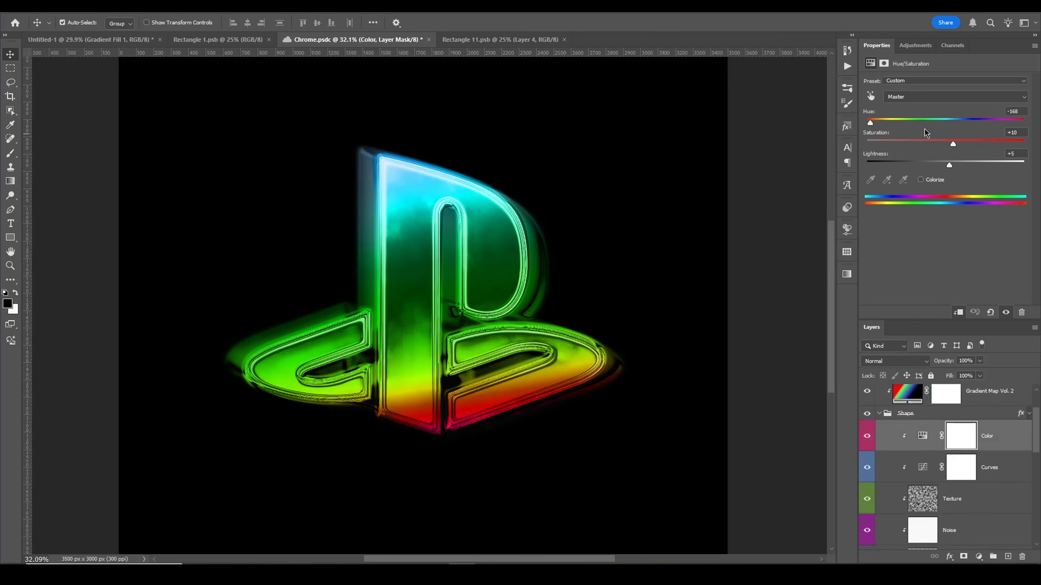
pyautogui.moveTo(960, 145)
pyautogui.mouseDown()
pyautogui.moveTo(939, 145)
pyautogui.moveTo(953, 144)
pyautogui.mouseUp()
# Step: Reopen the Main Layer smart object, hide Layer 4 and show Layer 2, save it and return to Chrome
pyautogui.scroll(-5, 894, 469)
pyautogui.scroll(-2, 893, 469)
pyautogui.doubleClick(933, 513)
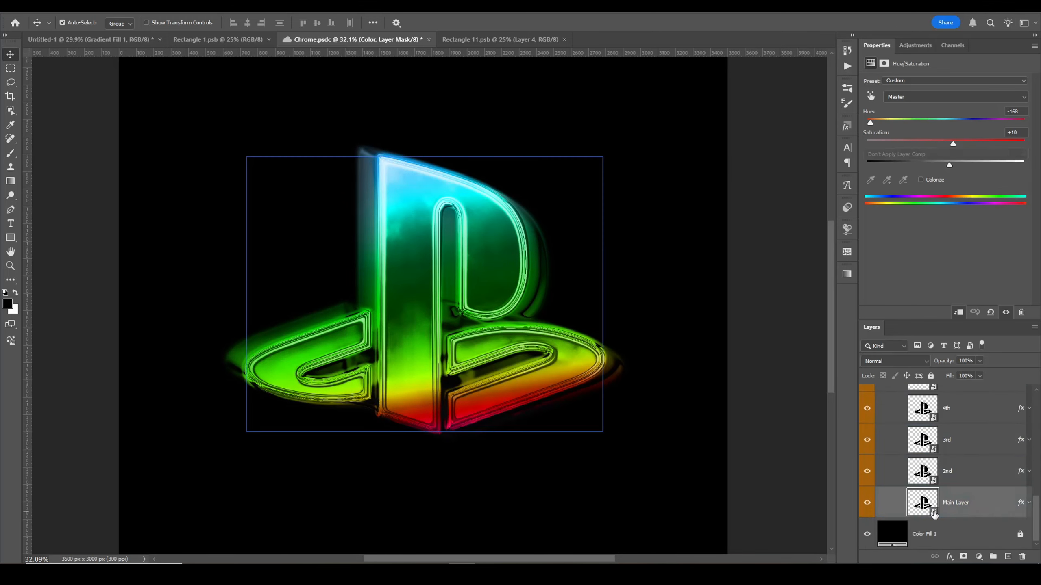
pyautogui.click(867, 441)
pyautogui.scroll(4, 877, 451)
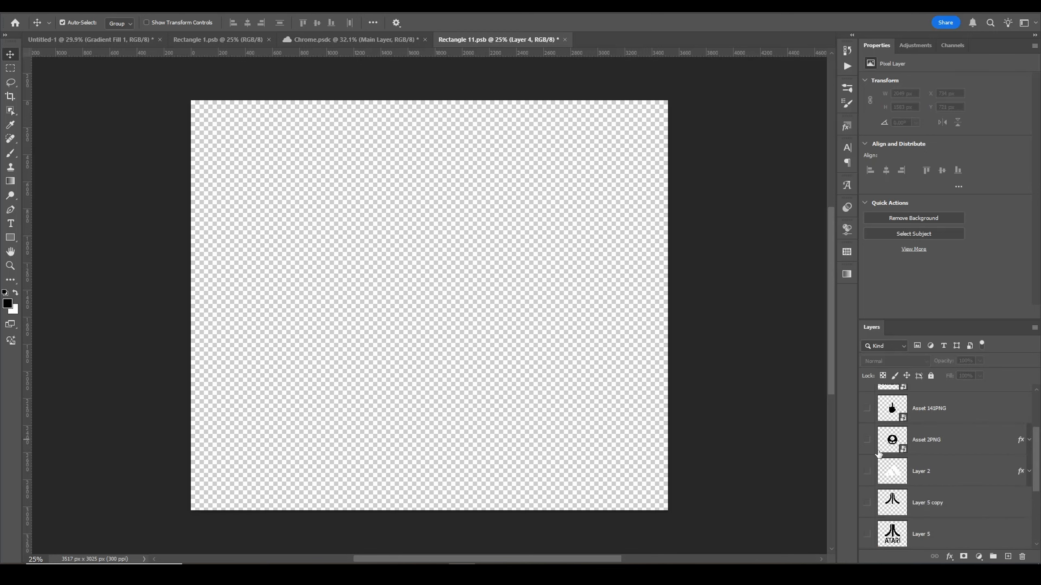
pyautogui.click(867, 472)
pyautogui.hotkey('ctrl', 's')
pyautogui.click(354, 40)
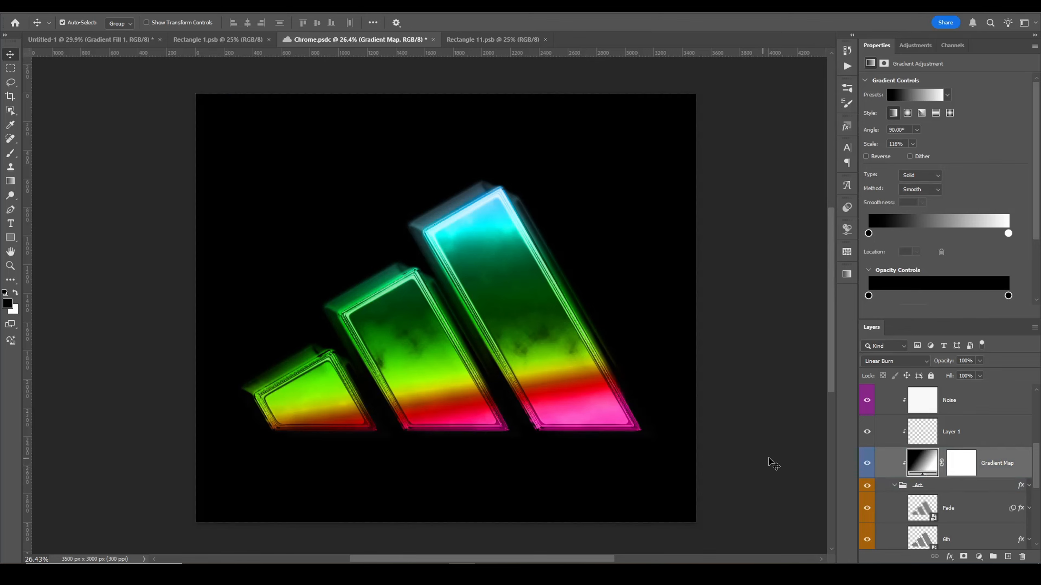
# Step: Redraw the Gradient Map fill with the Gradient tool, running roughly top to bottom across the logo
pyautogui.press('g')
pyautogui.moveTo(467, 346); pyautogui.dragTo(466, 508)
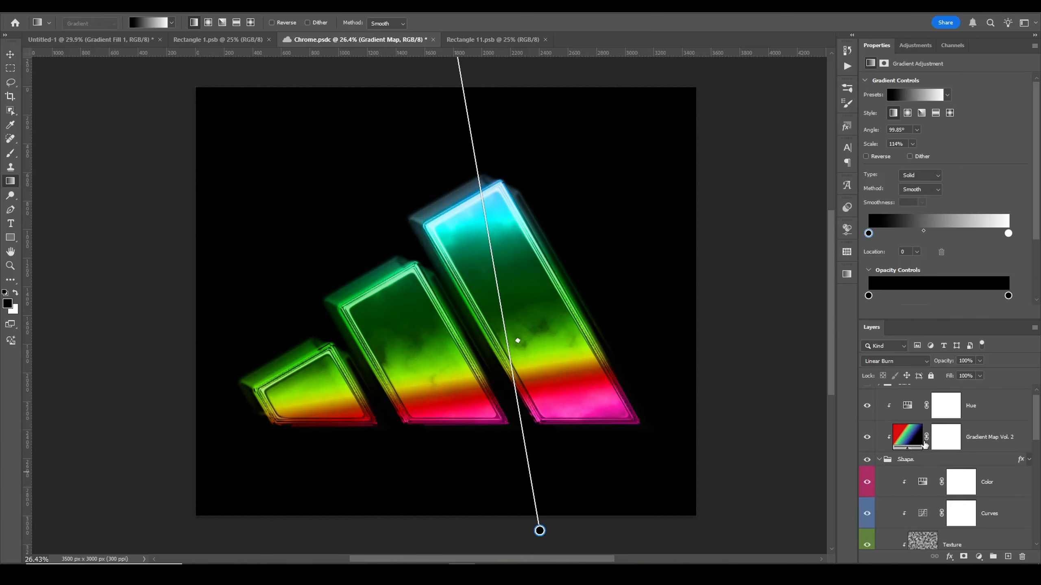
# Step: Set the Hue layer's hue to +59
pyautogui.click(913, 423)
pyautogui.moveTo(946, 123); pyautogui.dragTo(1034, 144)
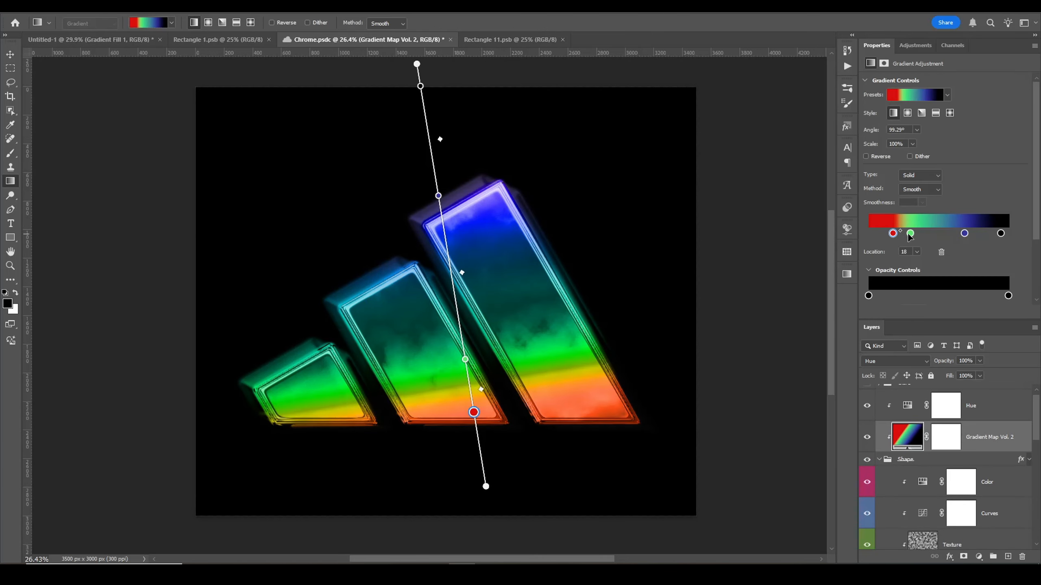
pyautogui.moveTo(907, 234)
pyautogui.mouseDown()
pyautogui.moveTo(955, 239)
pyautogui.moveTo(916, 235)
pyautogui.moveTo(915, 205)
pyautogui.moveTo(917, 228)
pyautogui.mouseUp()
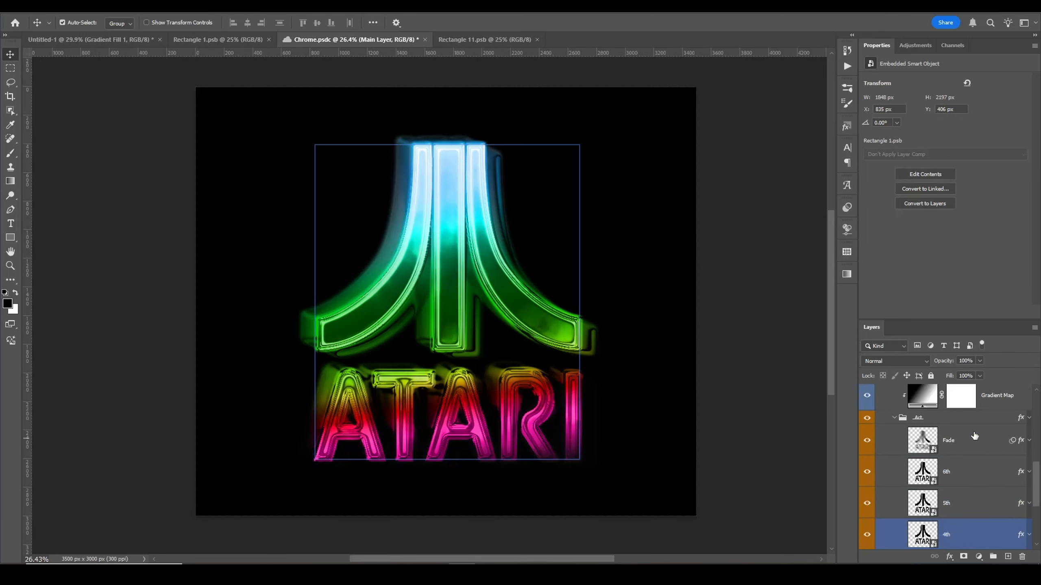
pyautogui.moveTo(964, 123); pyautogui.dragTo(988, 127)
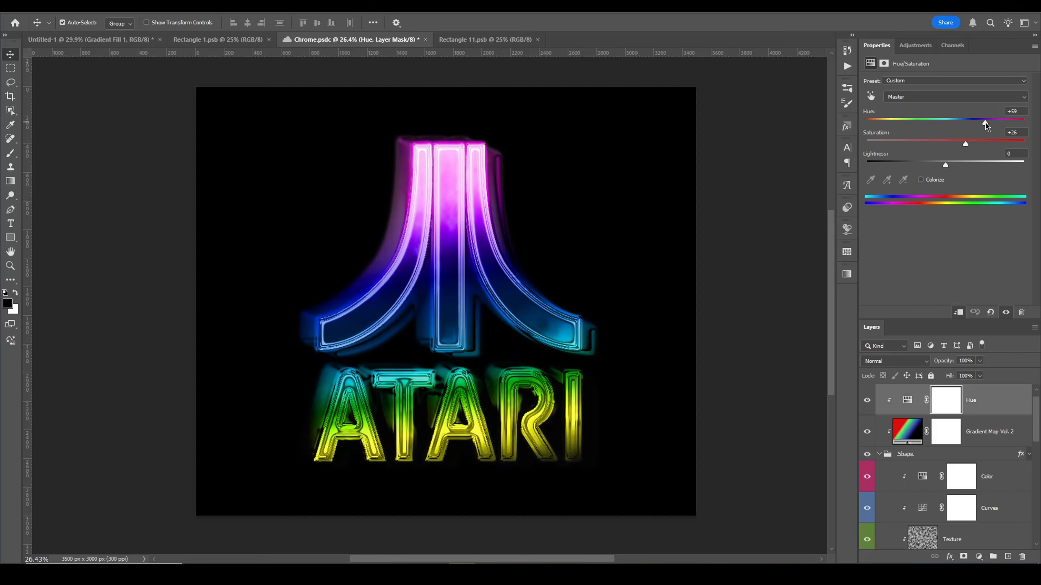
# Step: Deselect on the canvas and turn off the Fade layer's visibility in the logo group
pyautogui.click(758, 319)
pyautogui.scroll(-12, 964, 476)
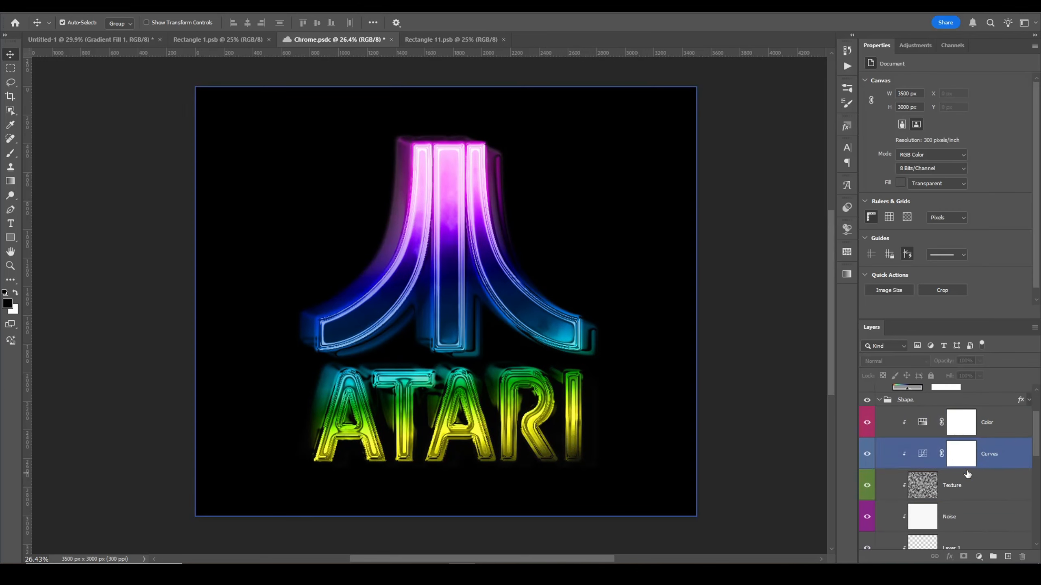
pyautogui.click(867, 516)
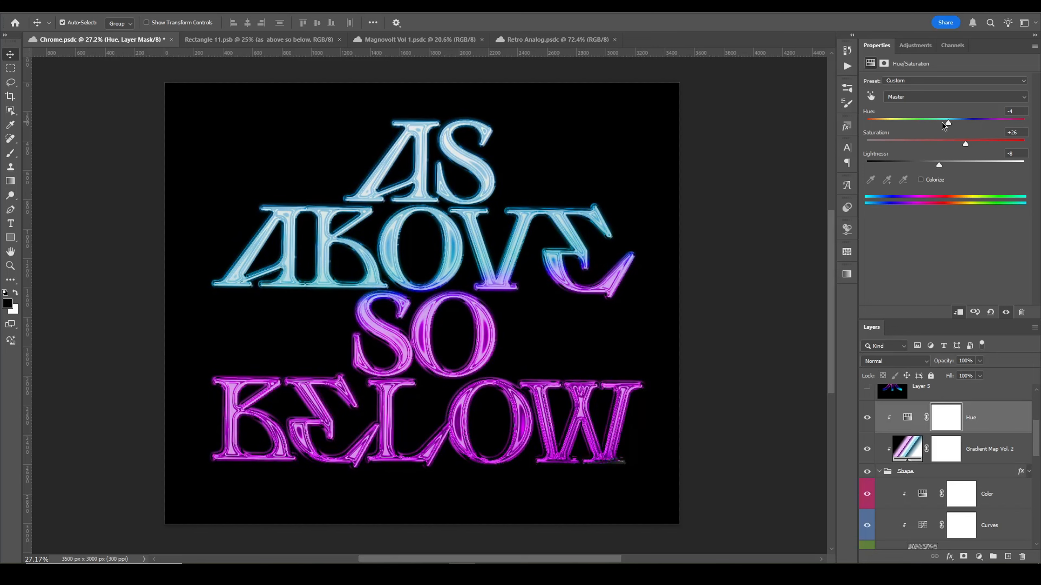
# Step: Adjust the Hue layer's hue for the As Above So Below text
pyautogui.moveTo(938, 122); pyautogui.dragTo(867, 122)
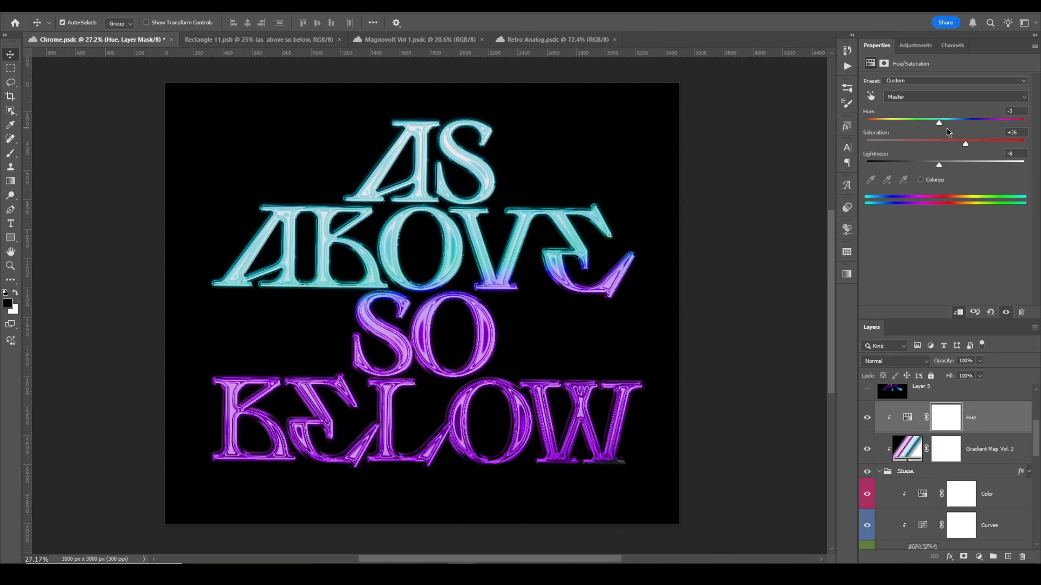